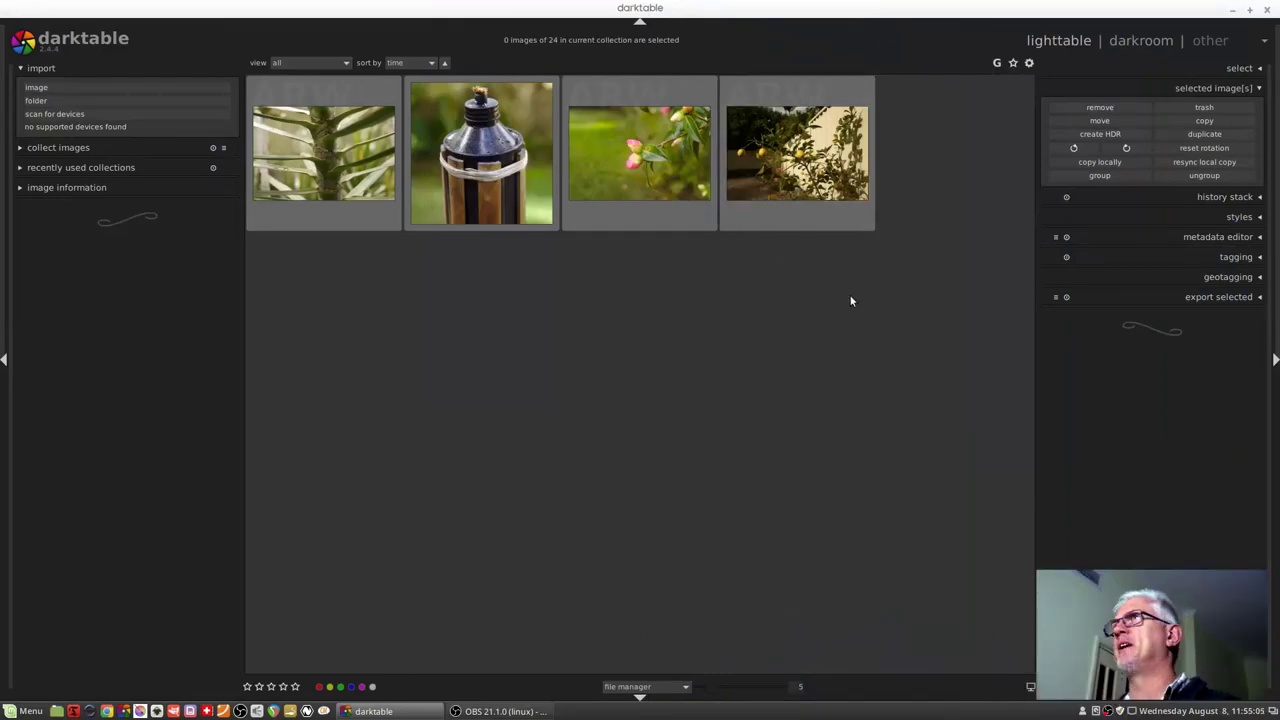
# Step: Open the lemon-tree photo in darkroom and enable monochrome with the colour filter shifted to blue
pyautogui.click(811, 164)
pyautogui.doubleClick(809, 164)
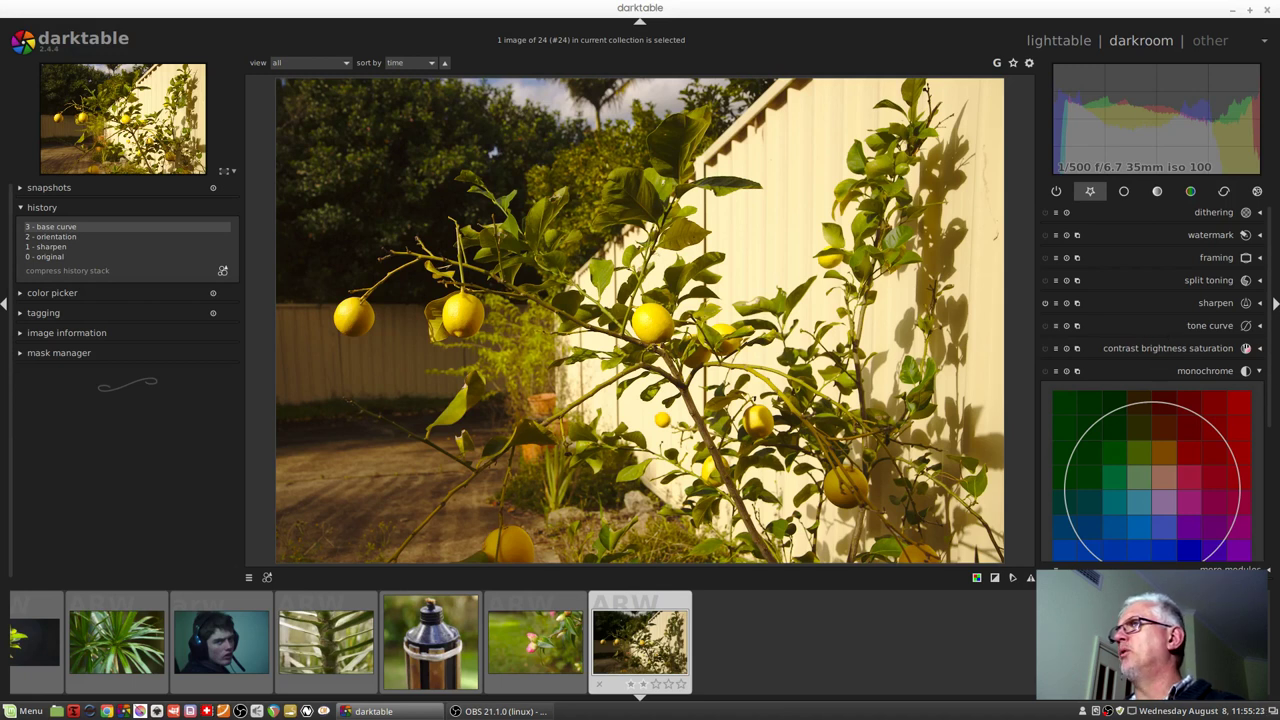
pyautogui.scroll(-3, 1274, 378)
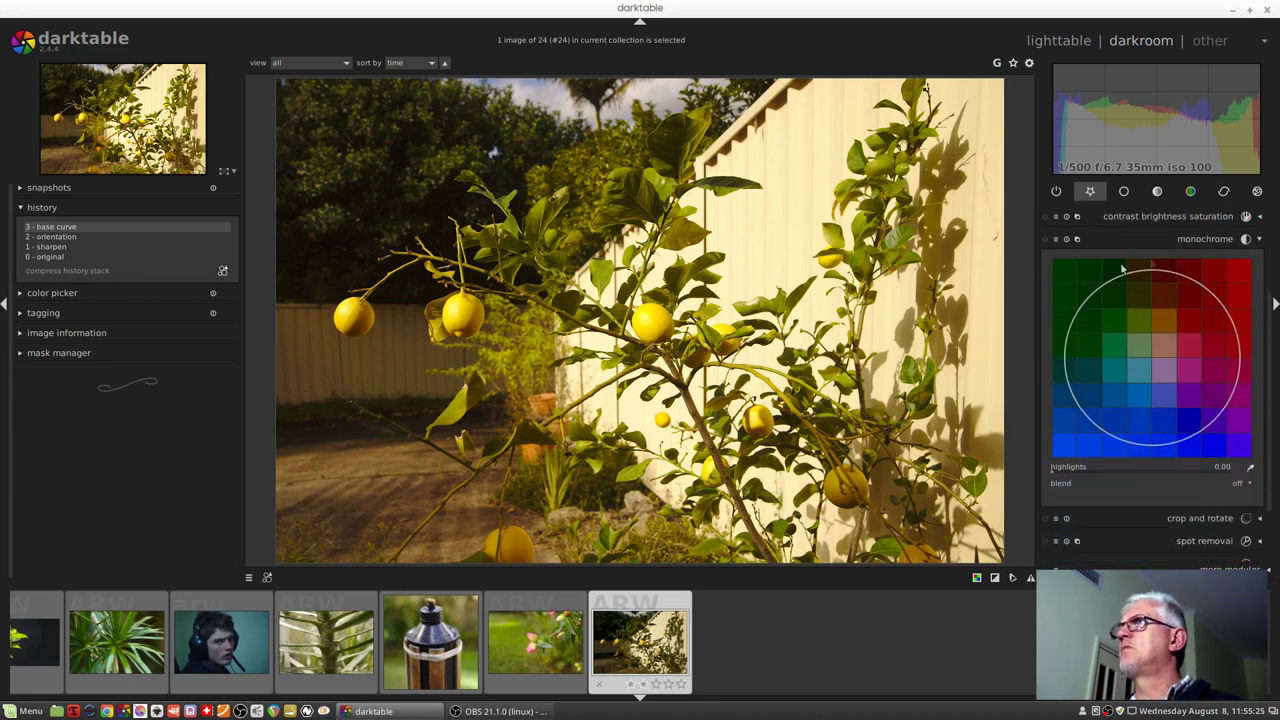
pyautogui.click(1056, 240)
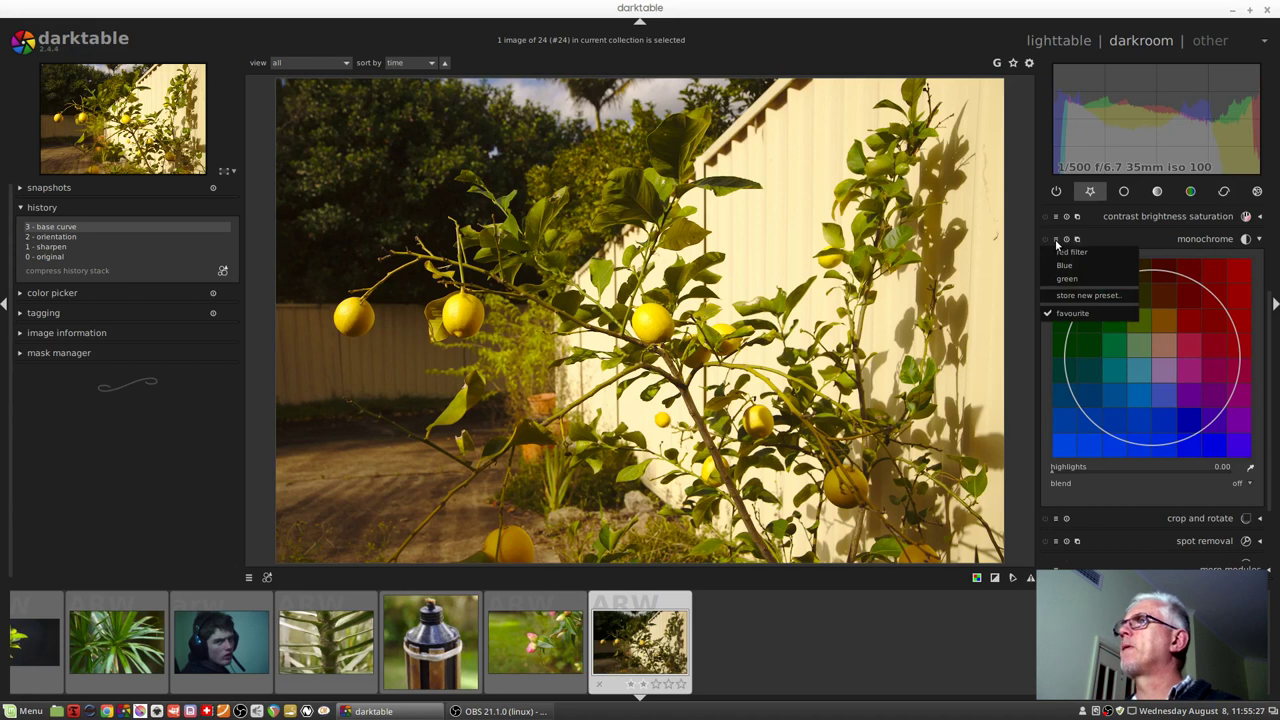
pyautogui.click(1177, 243)
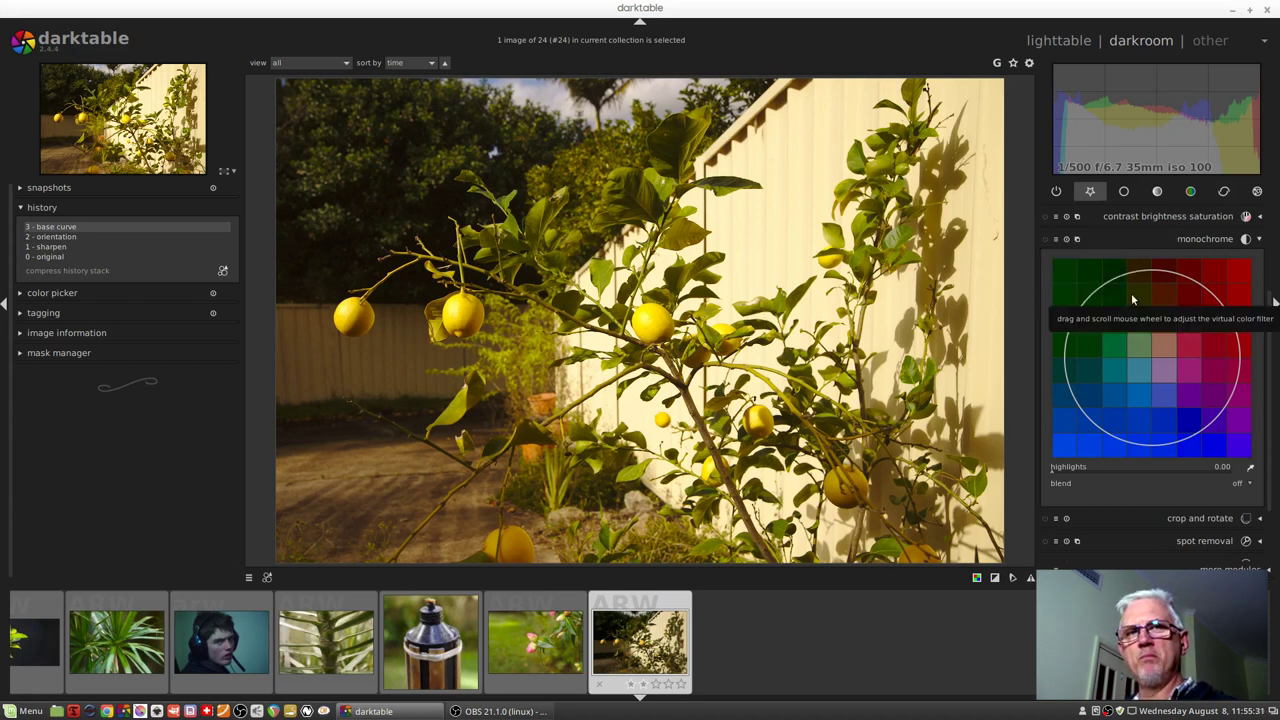
pyautogui.click(1046, 239)
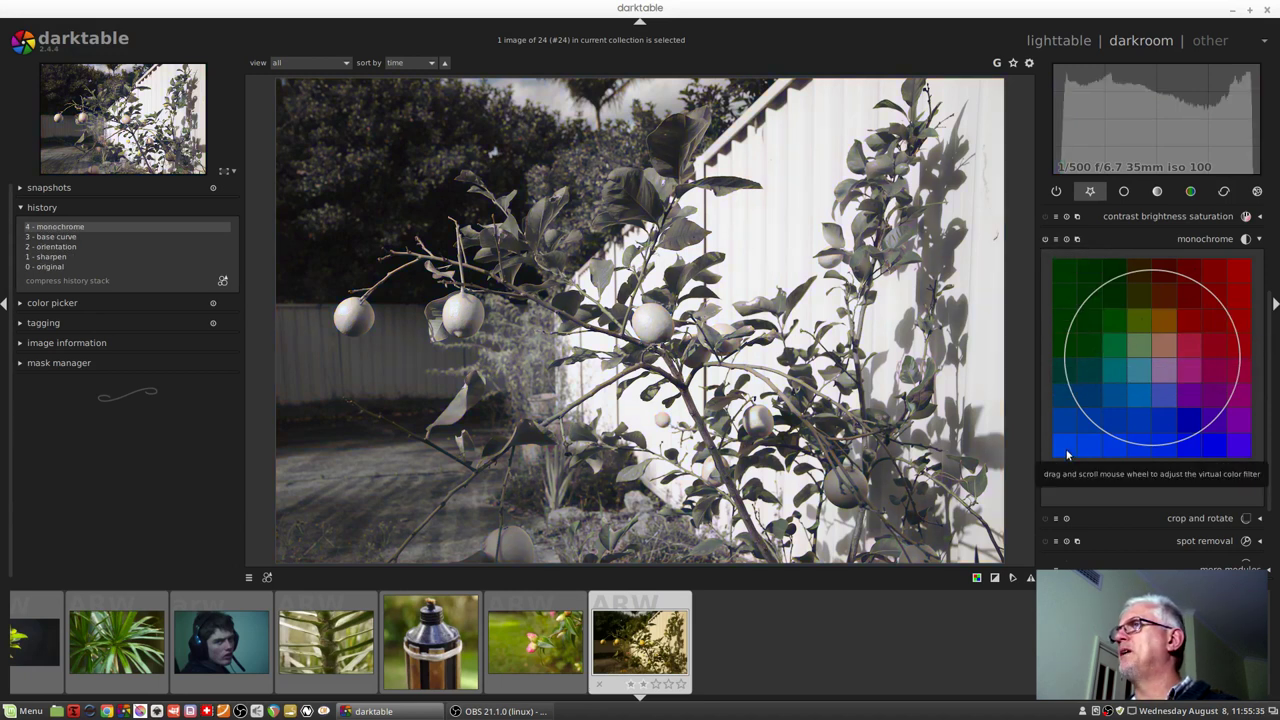
pyautogui.click(1067, 452)
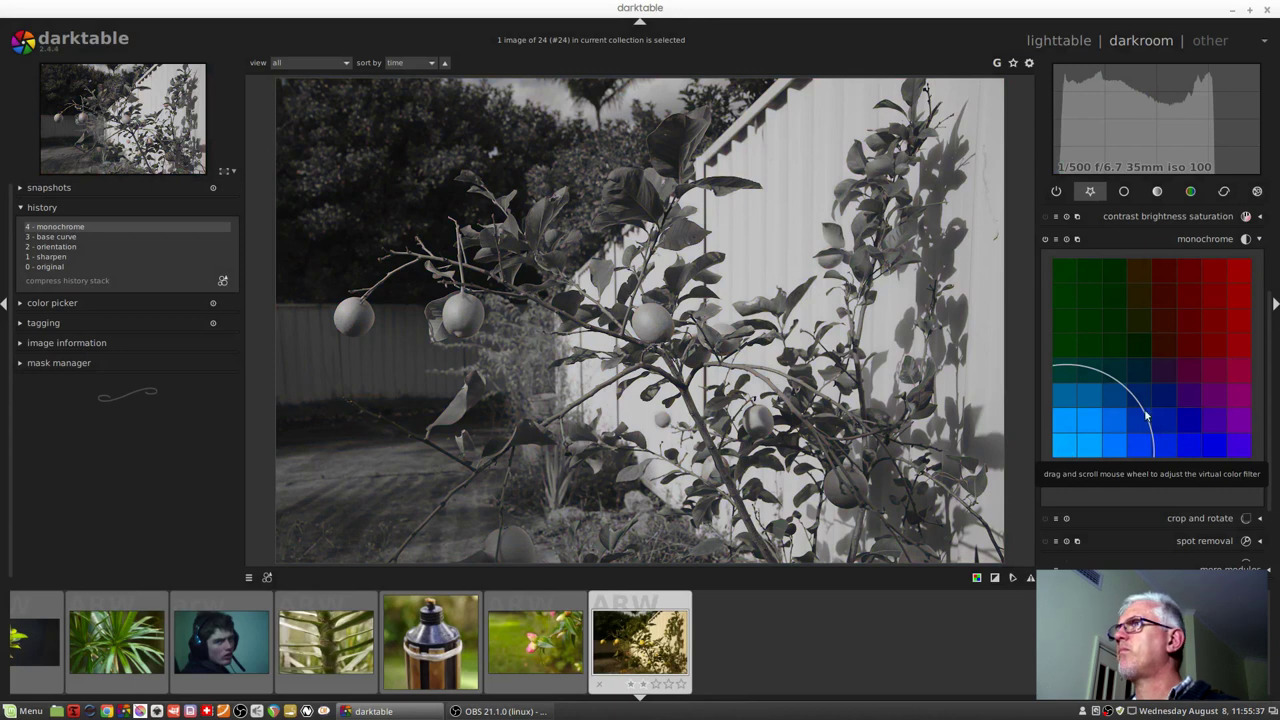
# Step: Store the current monochrome settings as preset 'Blue2', described 'Monochrome with blue filter'
pyautogui.click(1056, 240)
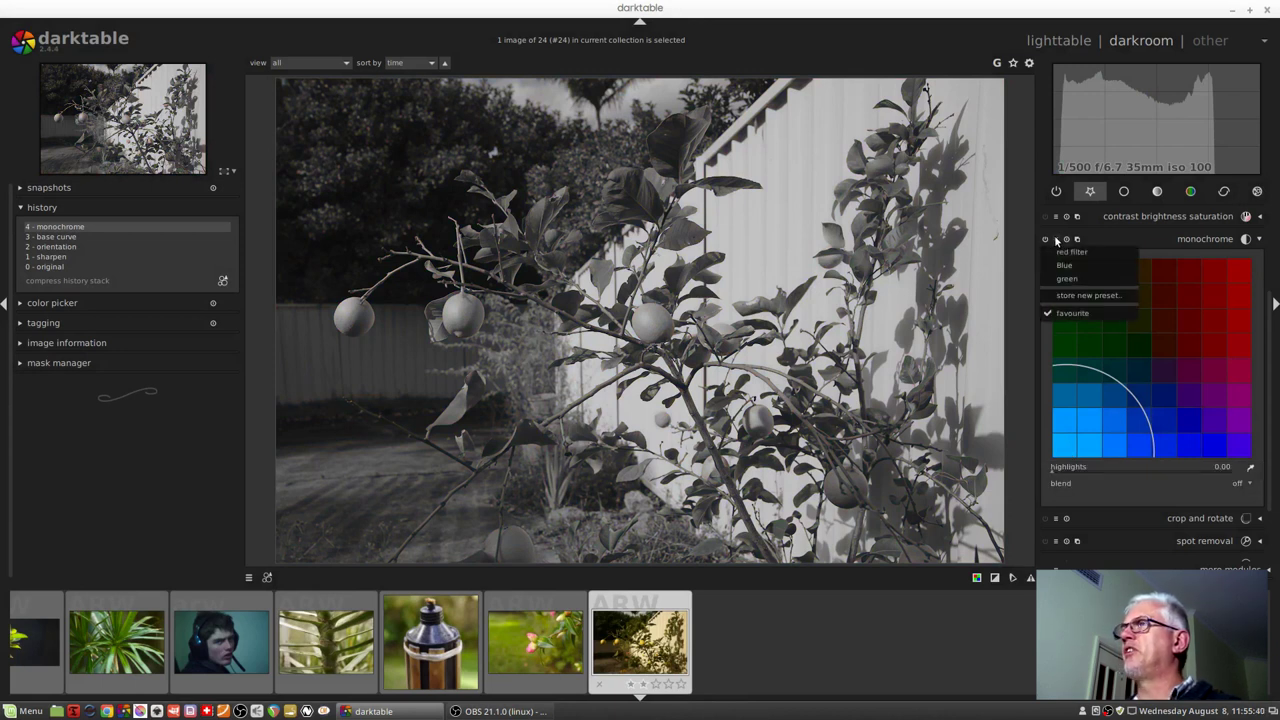
pyautogui.click(1073, 297)
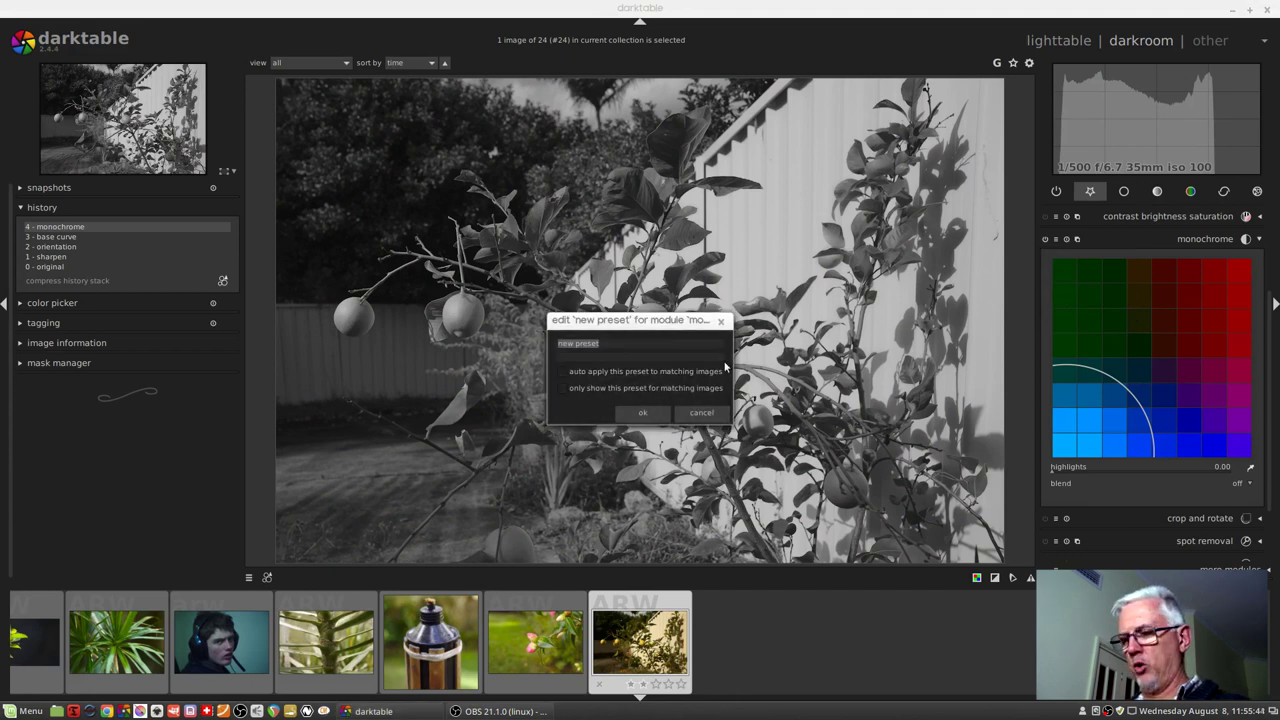
pyautogui.write('Blue2')
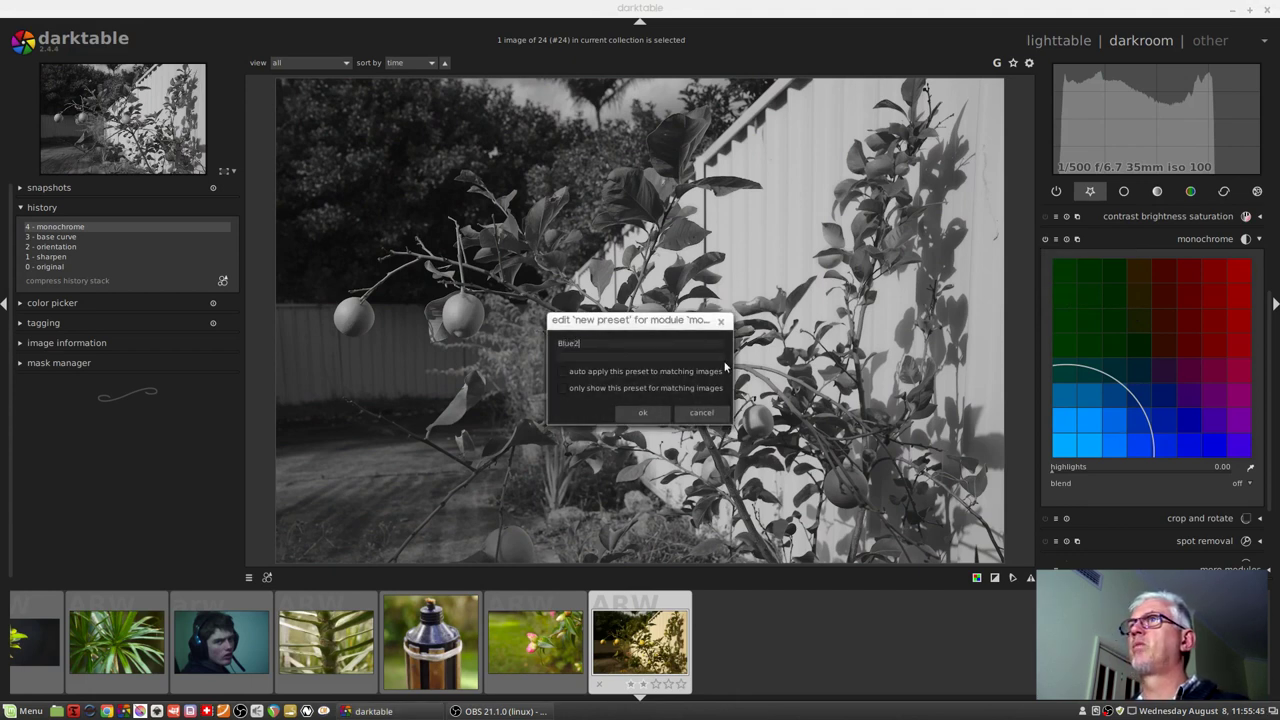
pyautogui.write('Monochrome with blue filter')
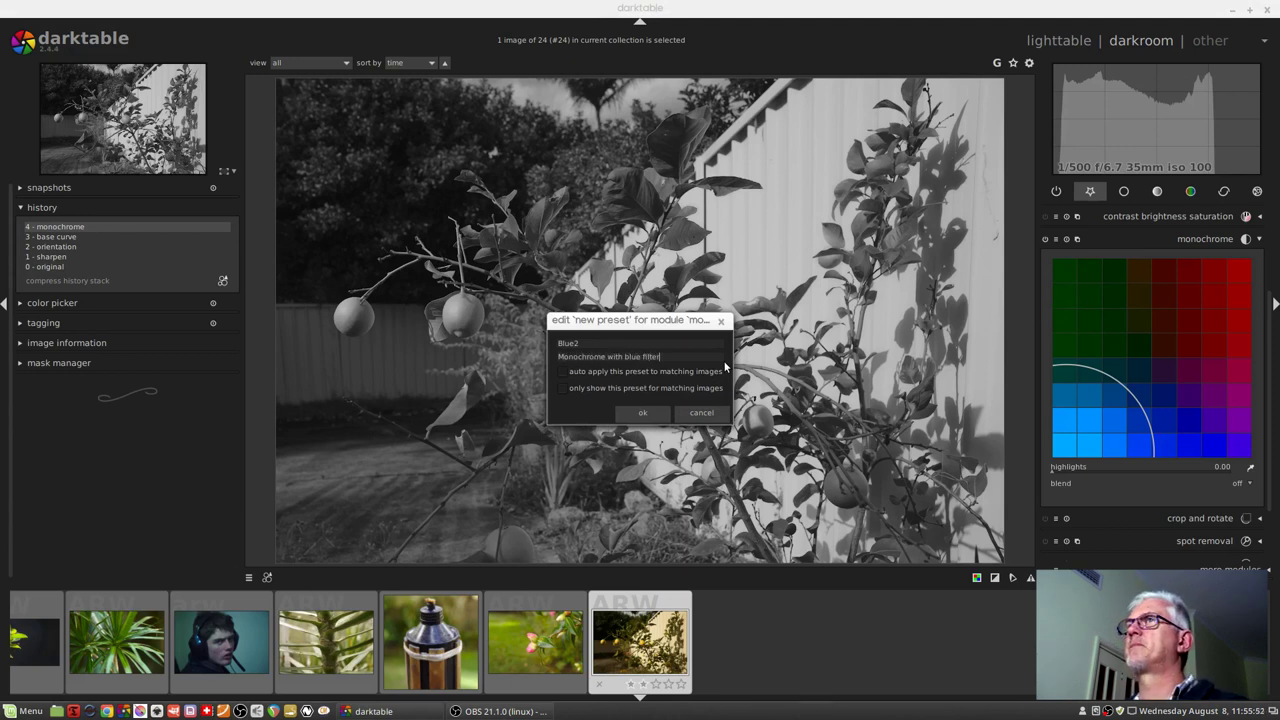
pyautogui.click(644, 416)
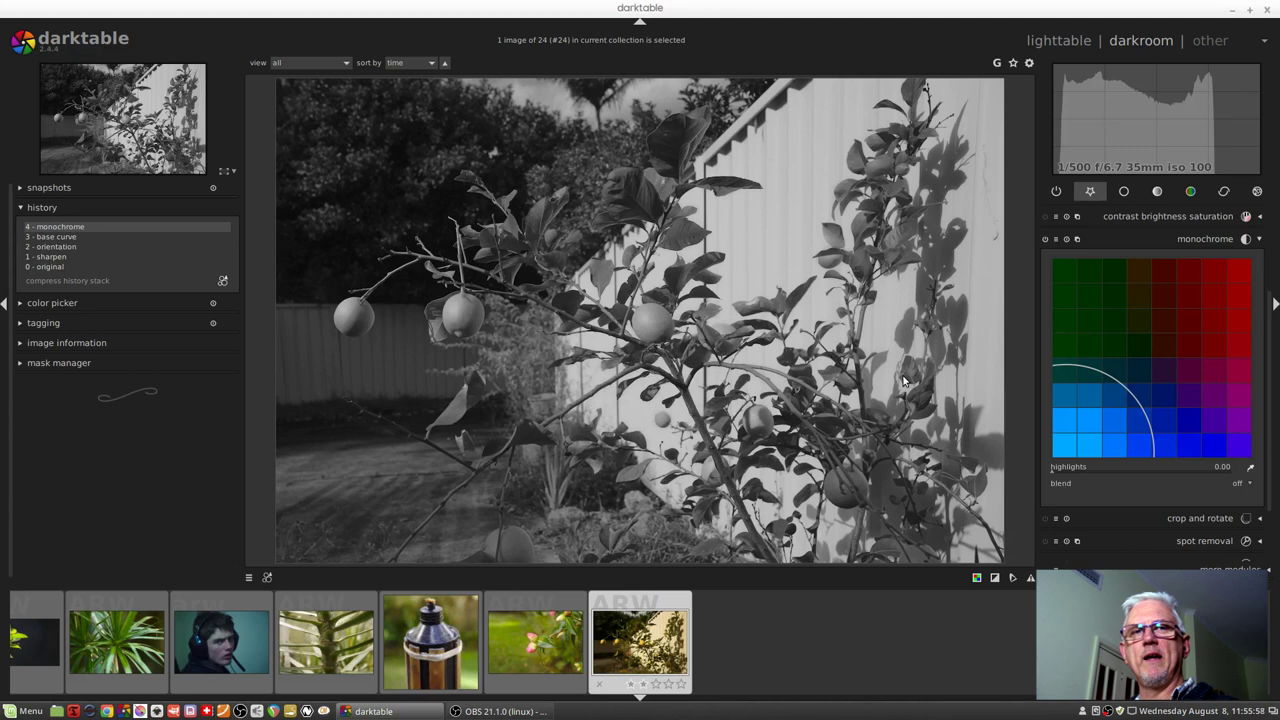
# Step: Switch to the pink flower-bud photo and apply the Blue2 monochrome preset
pyautogui.click(535, 646)
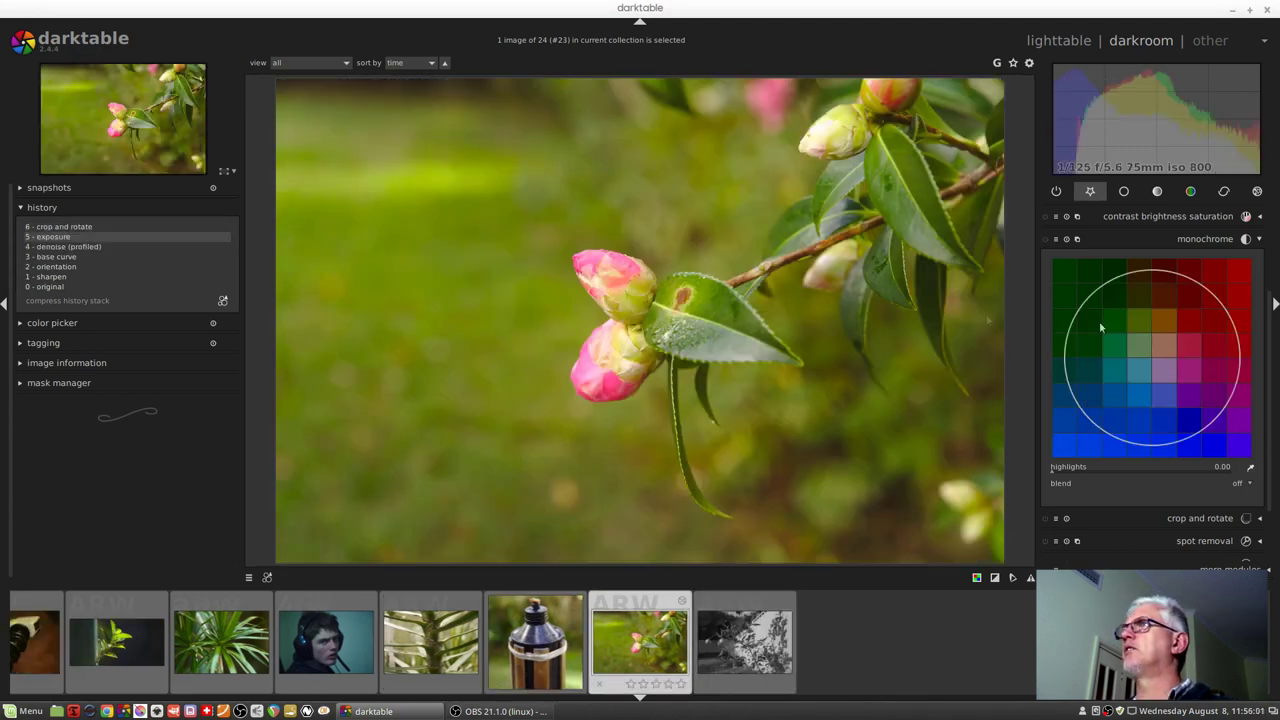
pyautogui.click(1056, 240)
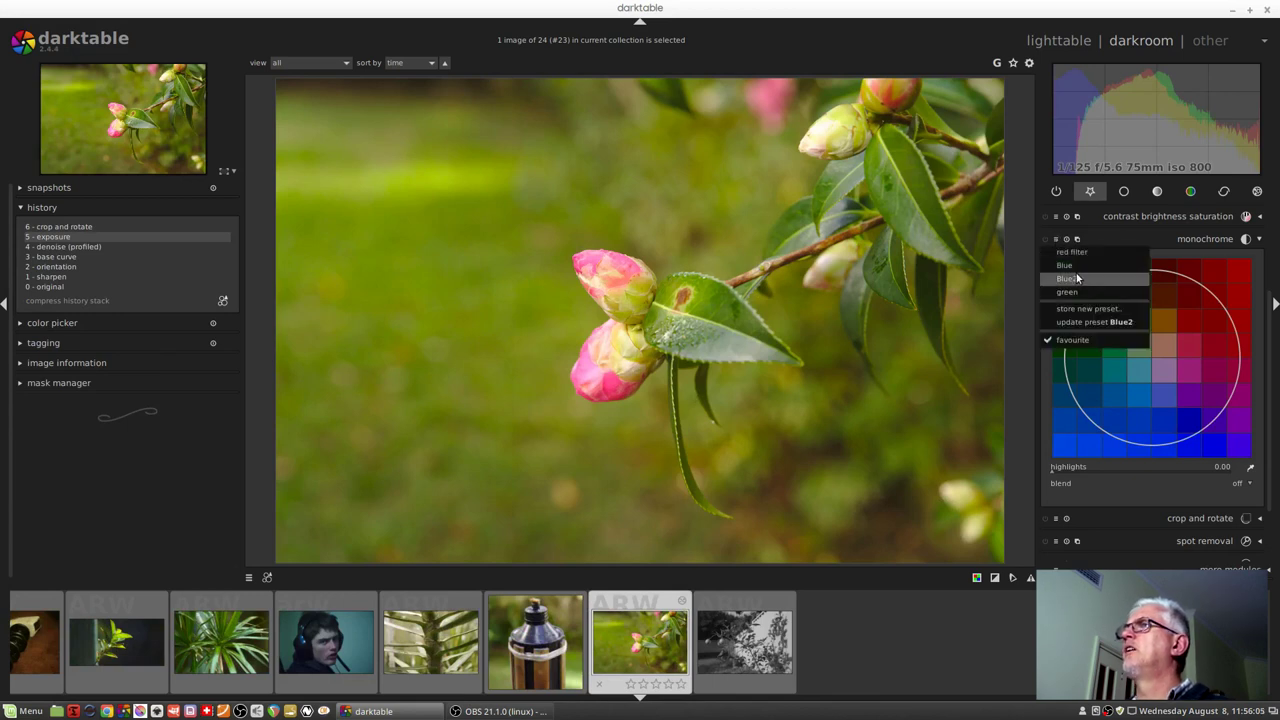
pyautogui.click(1080, 278)
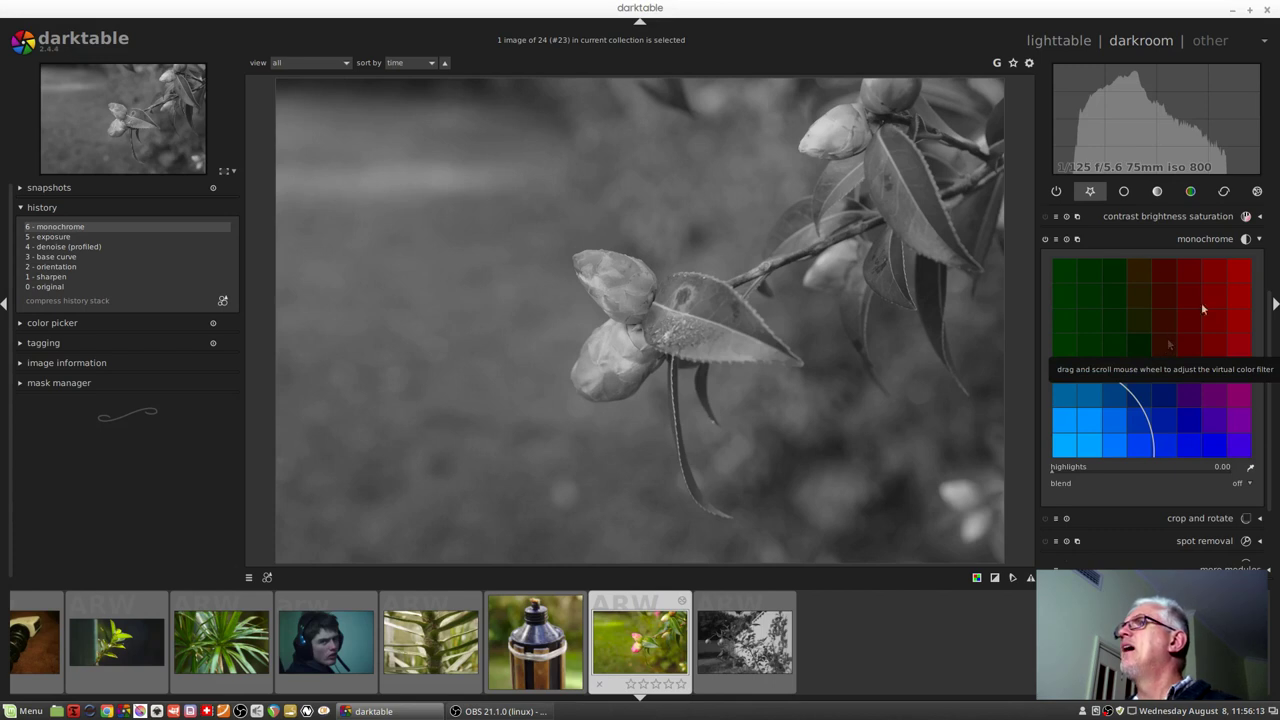
pyautogui.click(1056, 239)
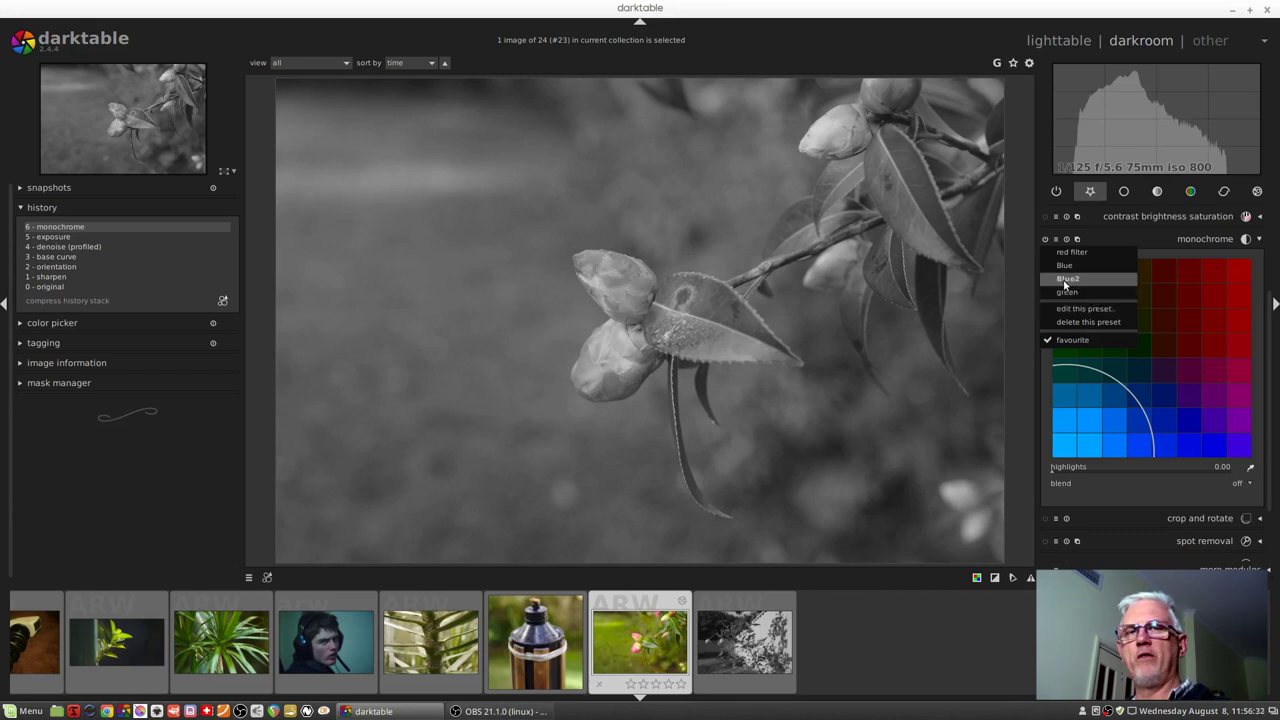
# Step: Delete the Blue2 monochrome preset, then apply the green preset to the flower-bud photo
pyautogui.click(1115, 323)
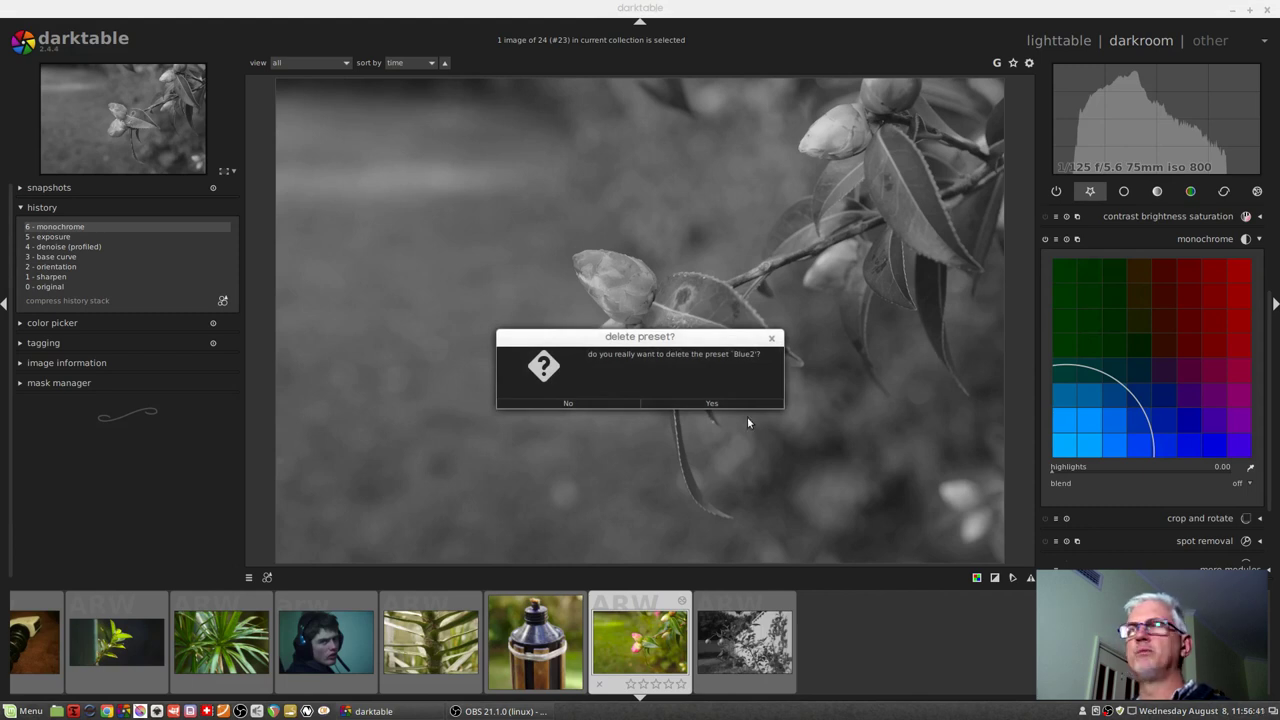
pyautogui.click(715, 406)
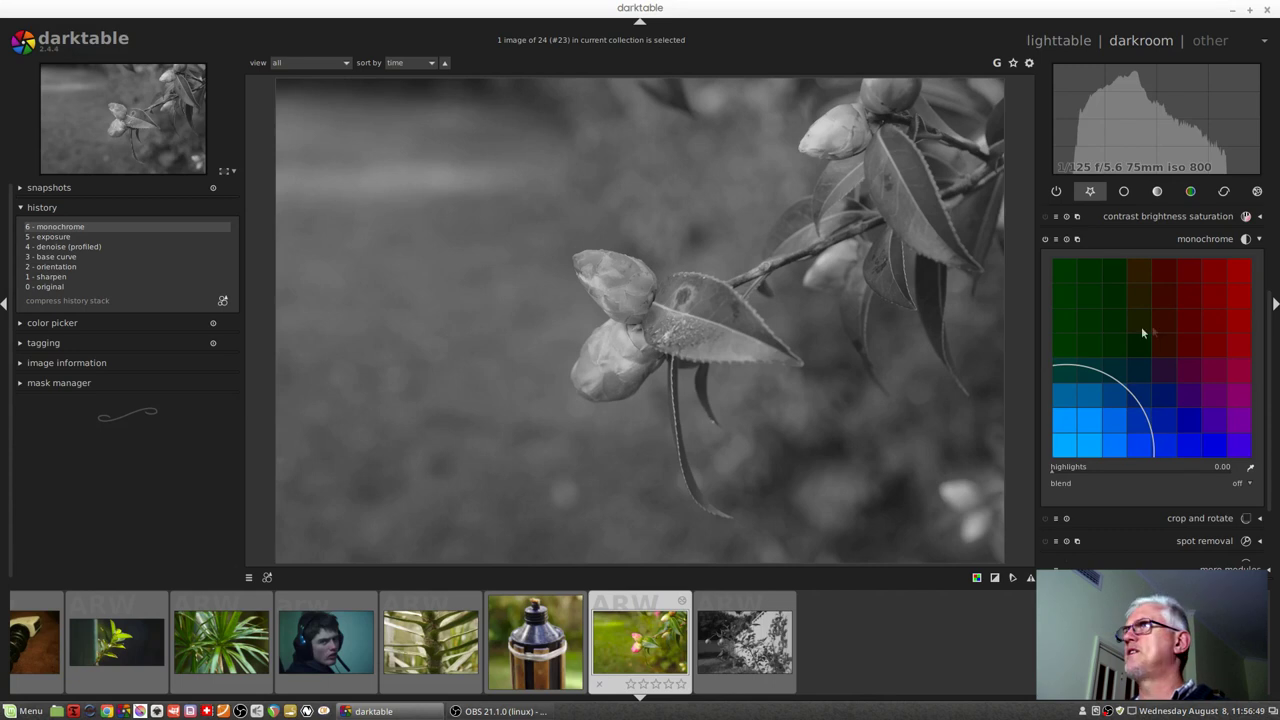
pyautogui.click(1058, 242)
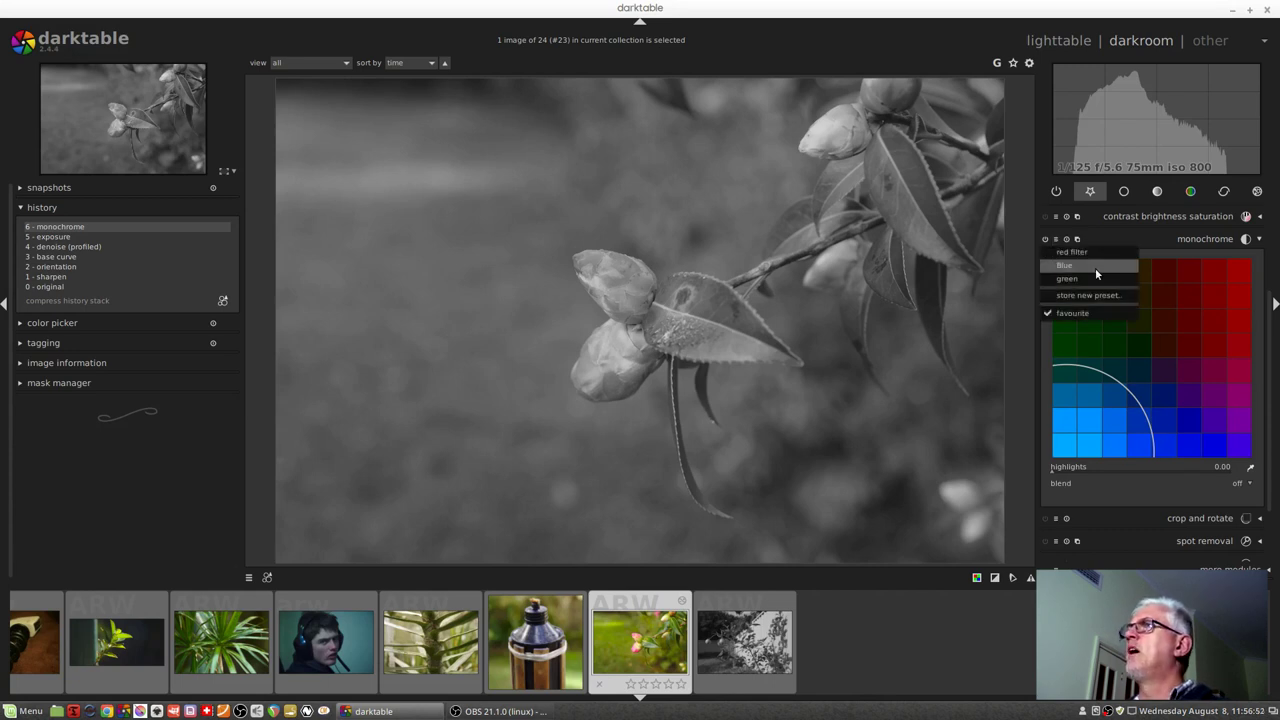
pyautogui.click(1070, 281)
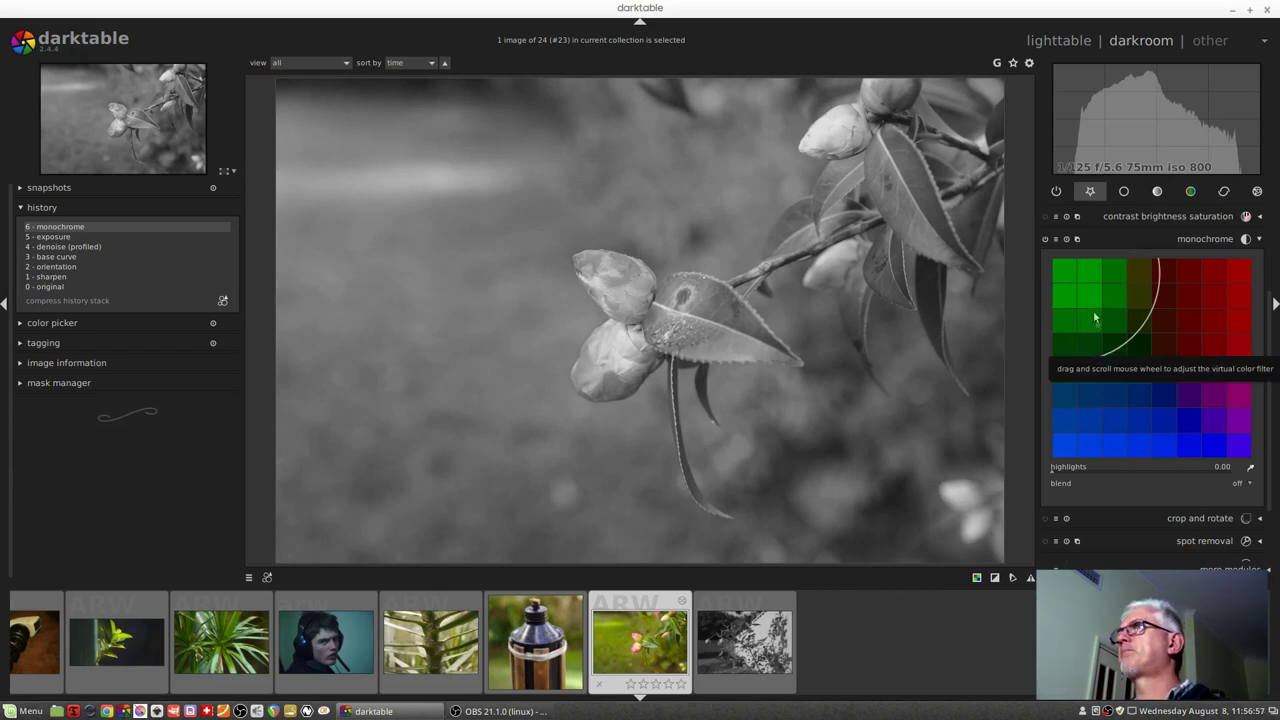
pyautogui.click(1055, 242)
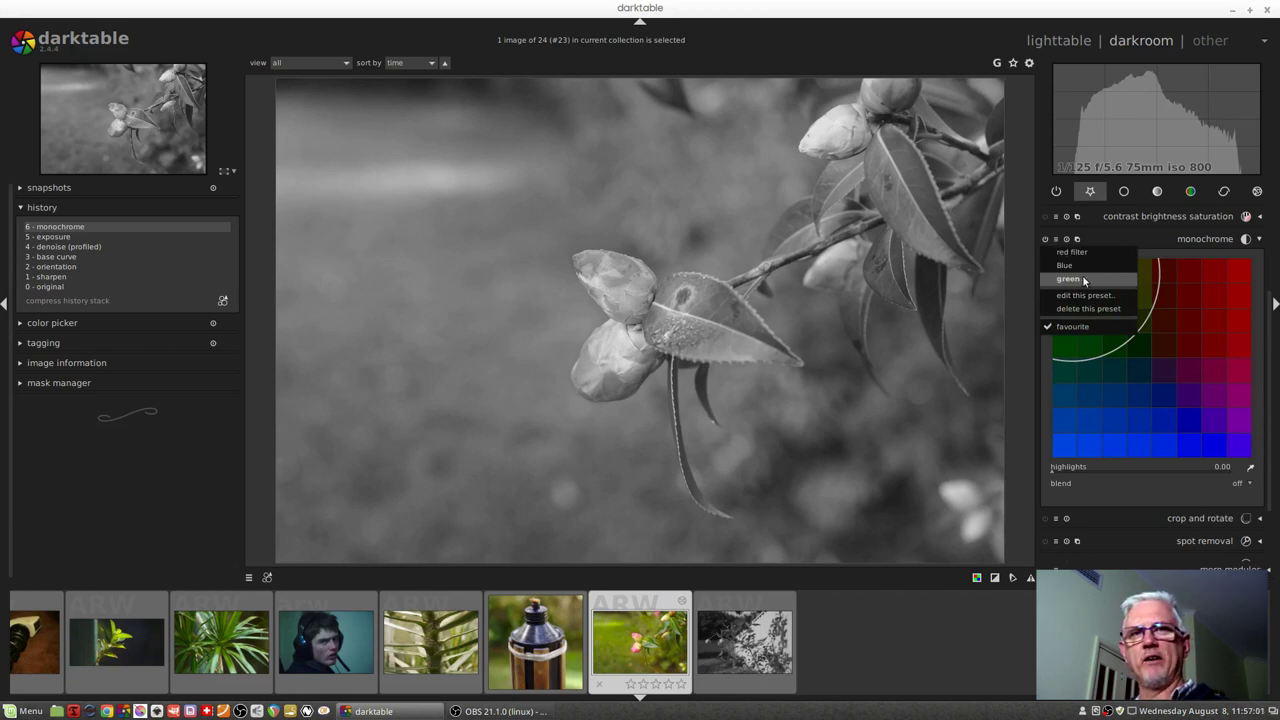
# Step: Edit the green monochrome preset so it auto-applies to matching images at focal lengths 70–80
pyautogui.click(1084, 280)
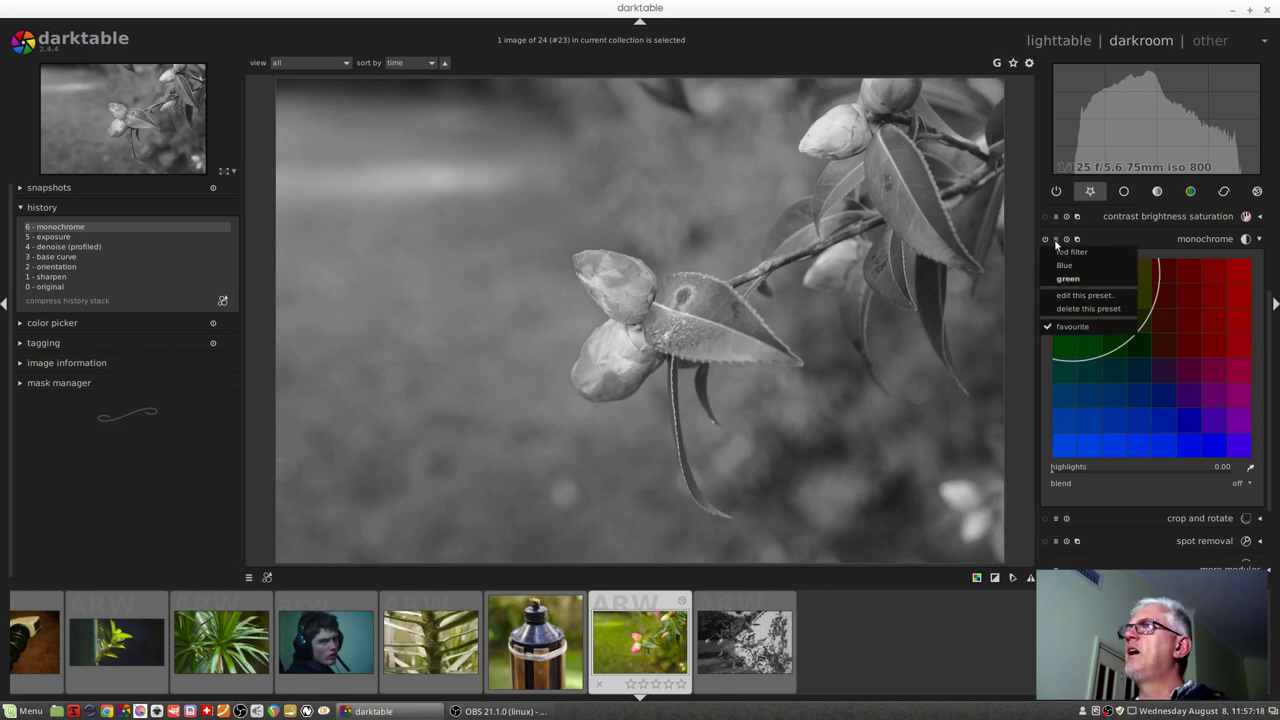
pyautogui.click(1055, 242)
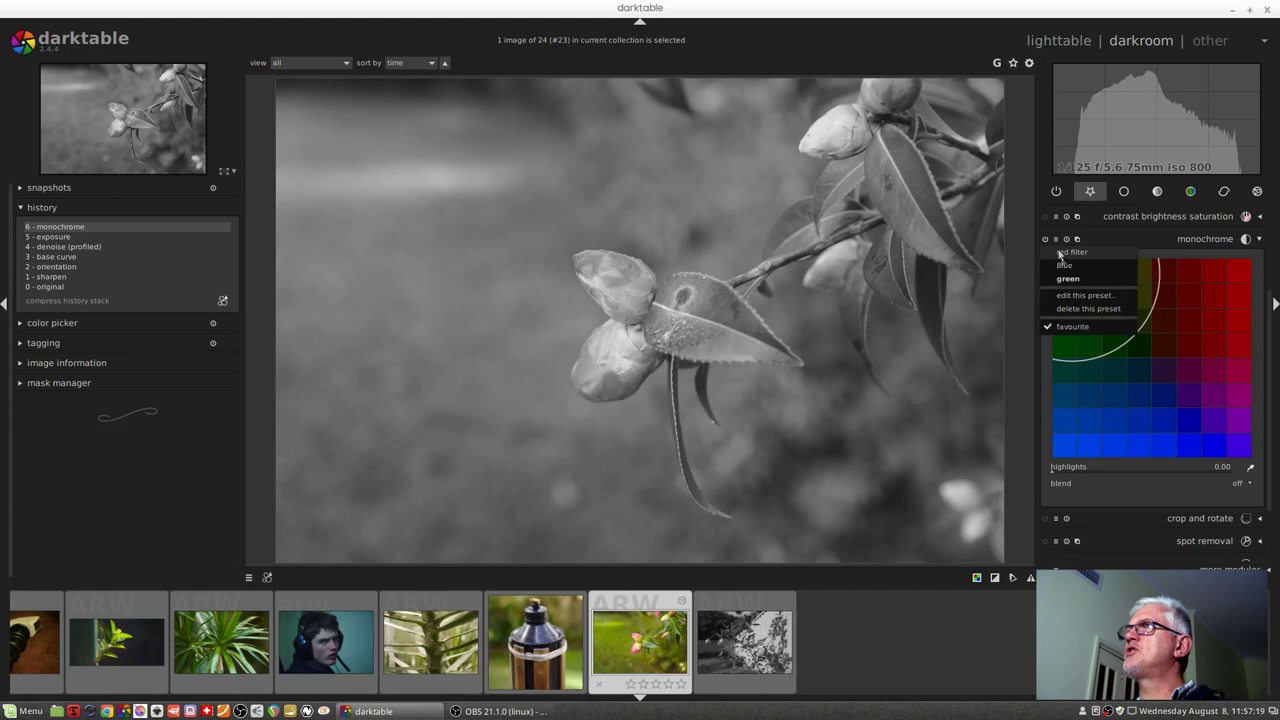
pyautogui.click(1090, 297)
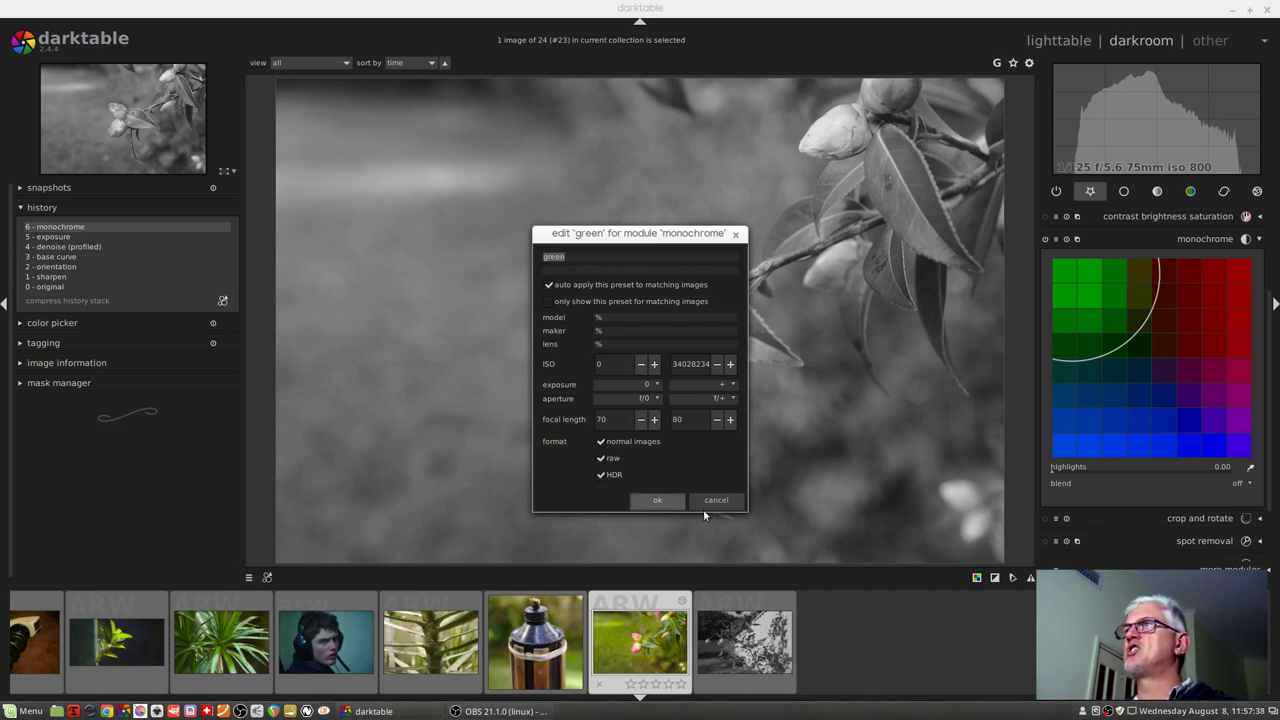
pyautogui.click(548, 287)
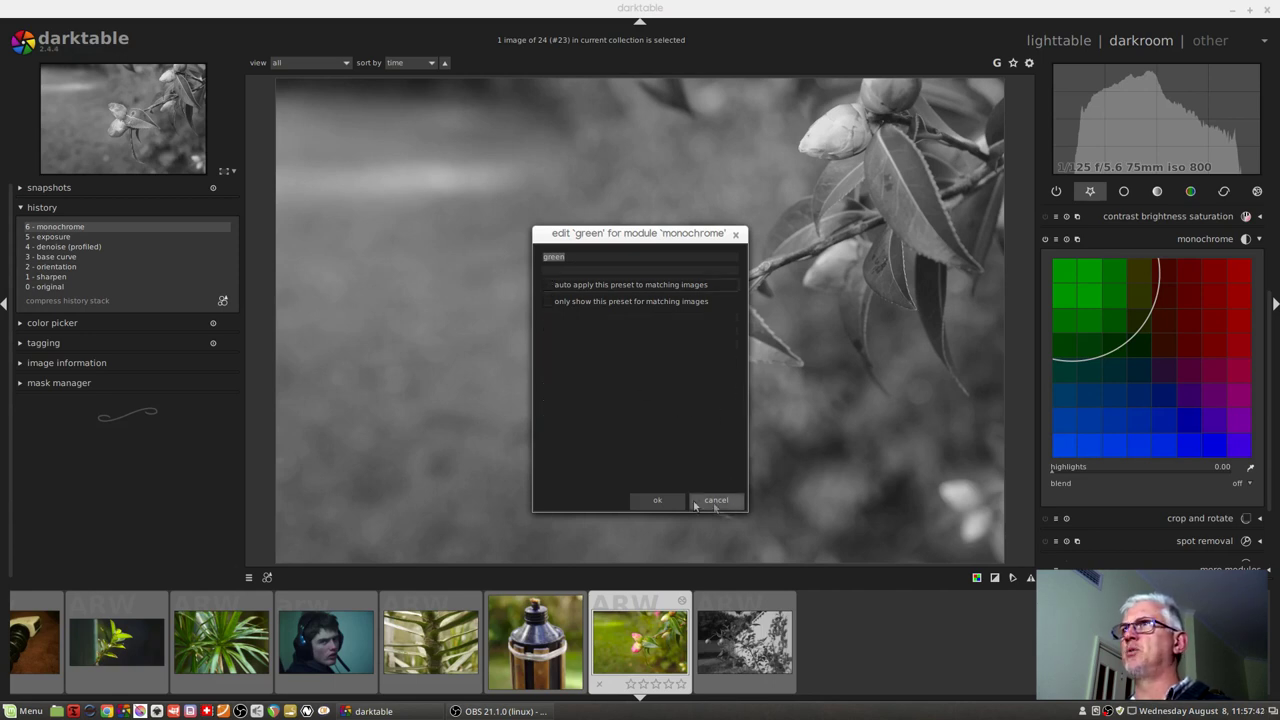
pyautogui.moveTo(615, 507); pyautogui.dragTo(626, 330)
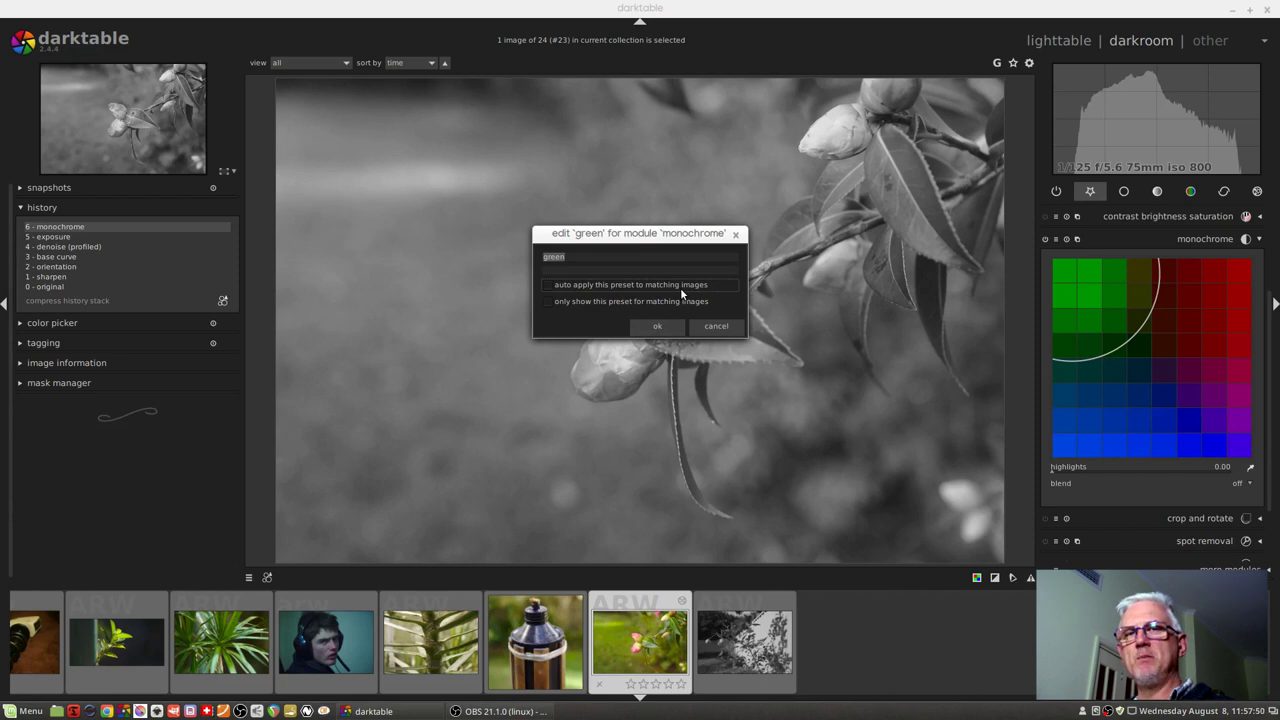
pyautogui.click(549, 286)
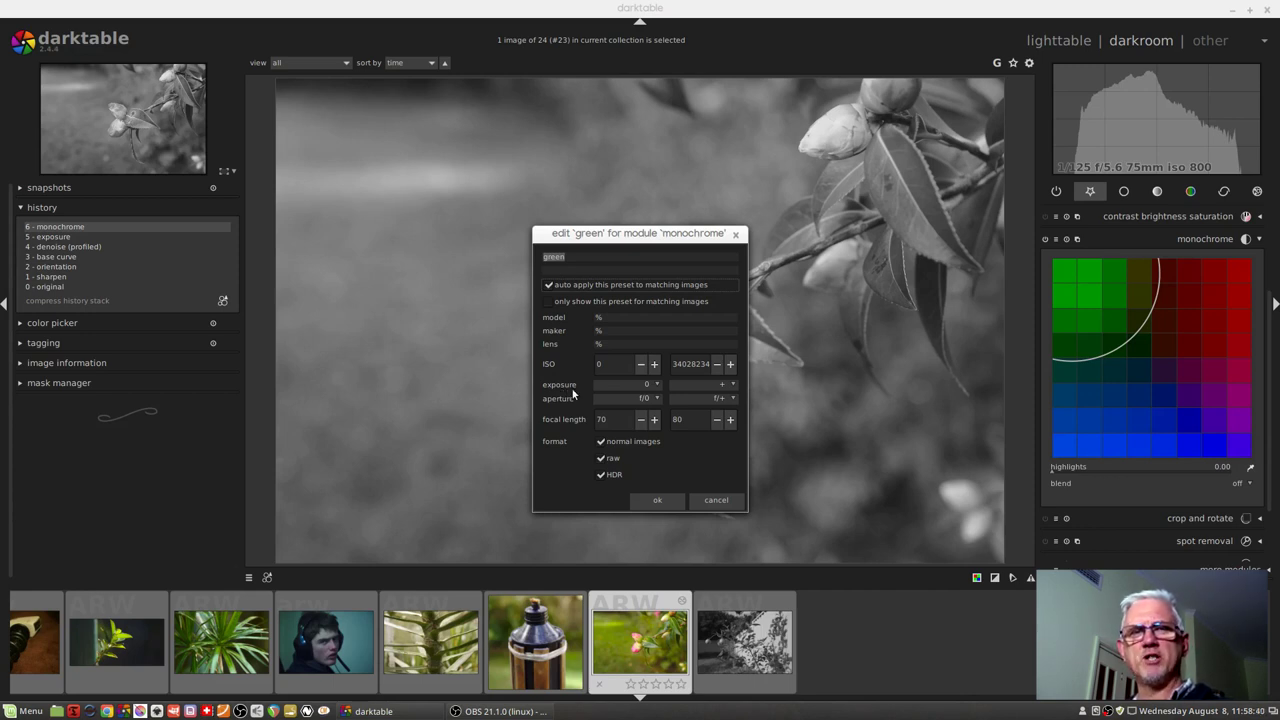
# Step: Show the exposure-time options in the green preset's editor
pyautogui.click(653, 386)
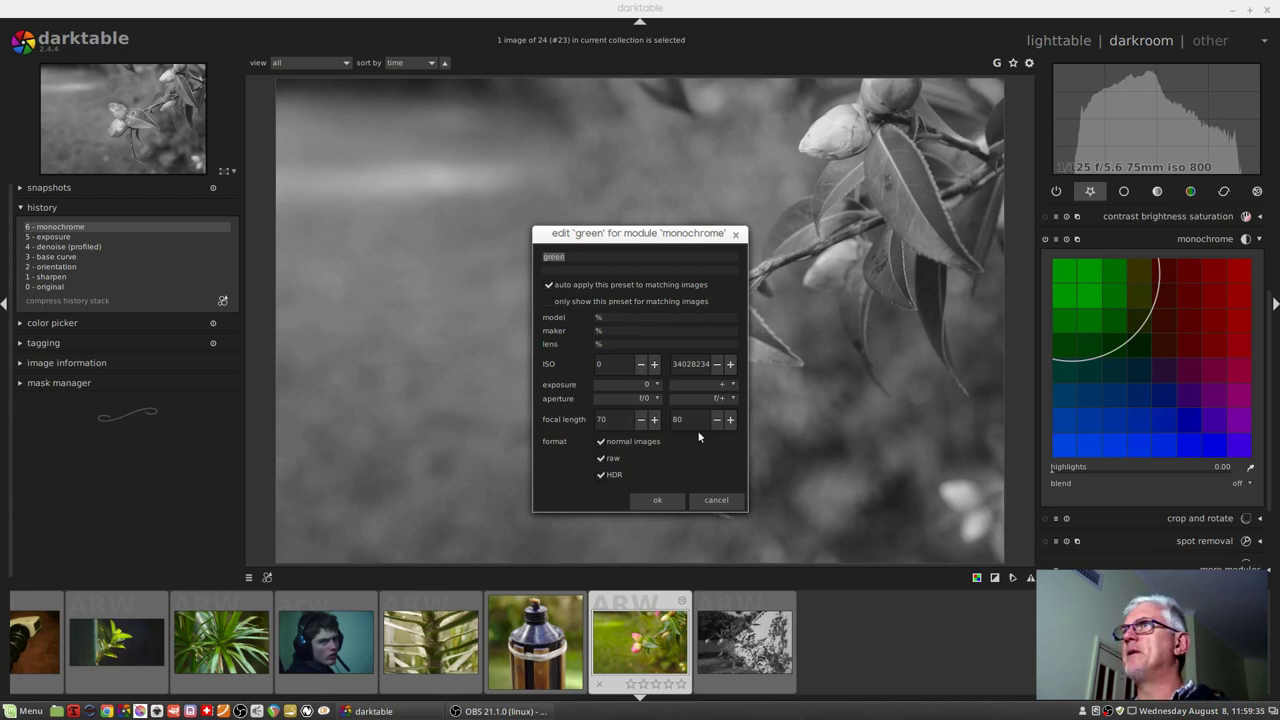
# Step: Save the green preset, return to the lighttable, and import the 2018-08-08 folder
pyautogui.click(655, 502)
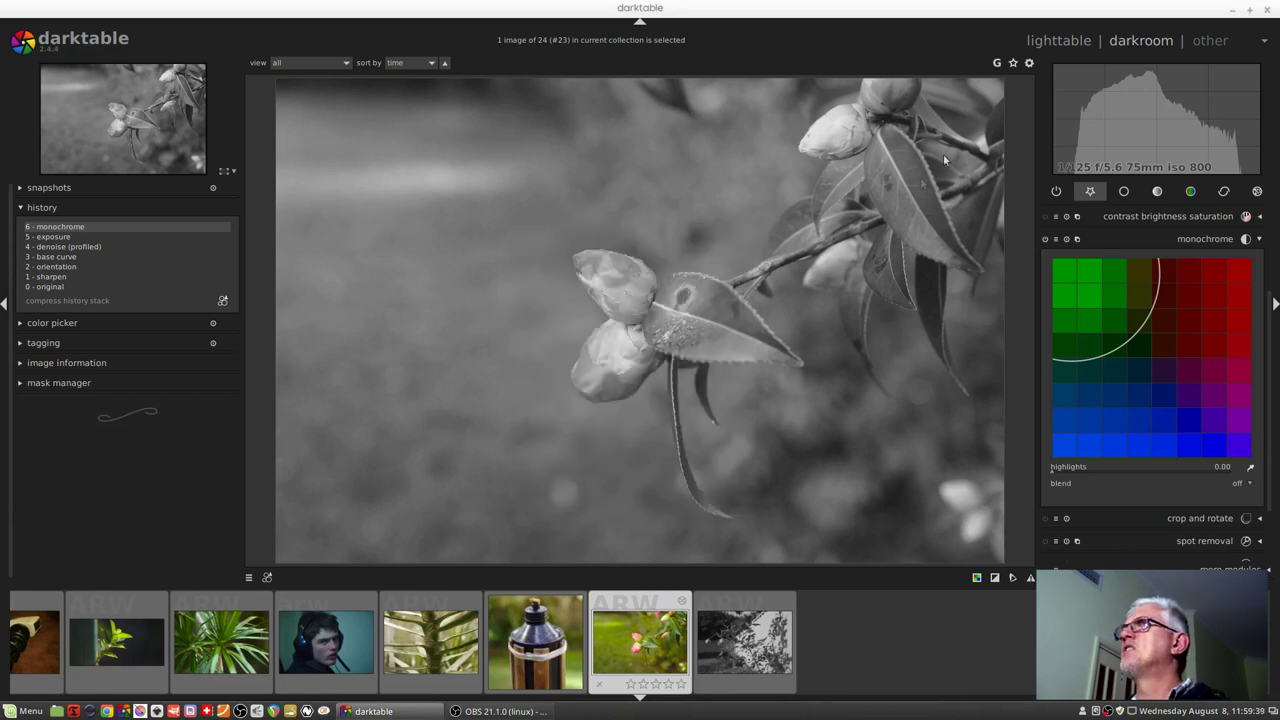
pyautogui.click(1058, 42)
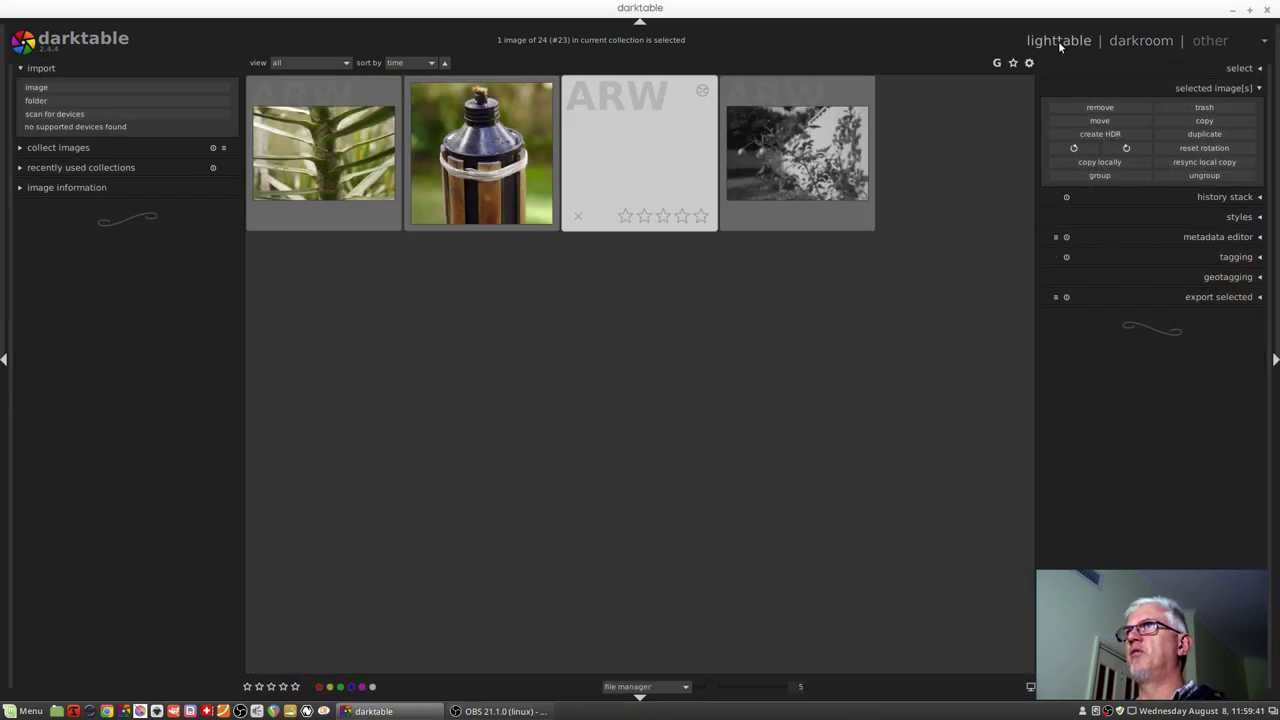
pyautogui.click(36, 102)
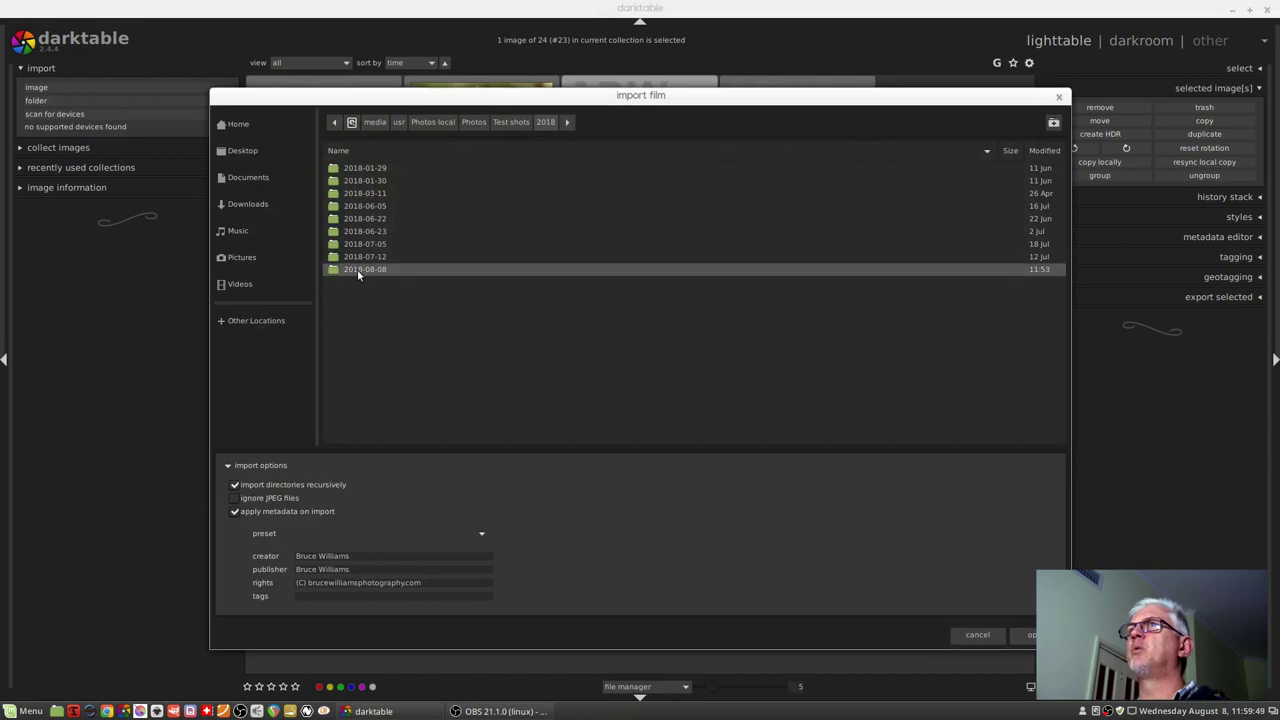
pyautogui.click(1032, 635)
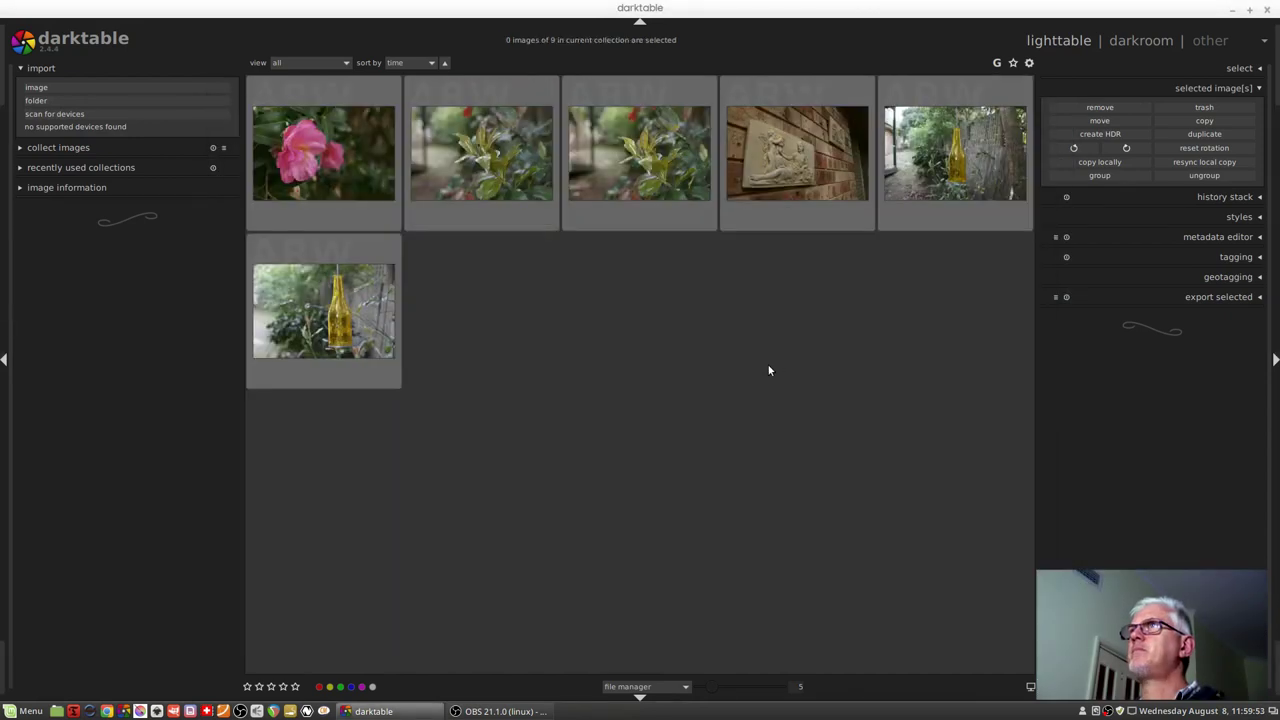
# Step: Review metadata of the imported ARW shots (Sony DSLR-A850, 75 mm), then select all nine
pyautogui.scroll(-1, 760, 364)
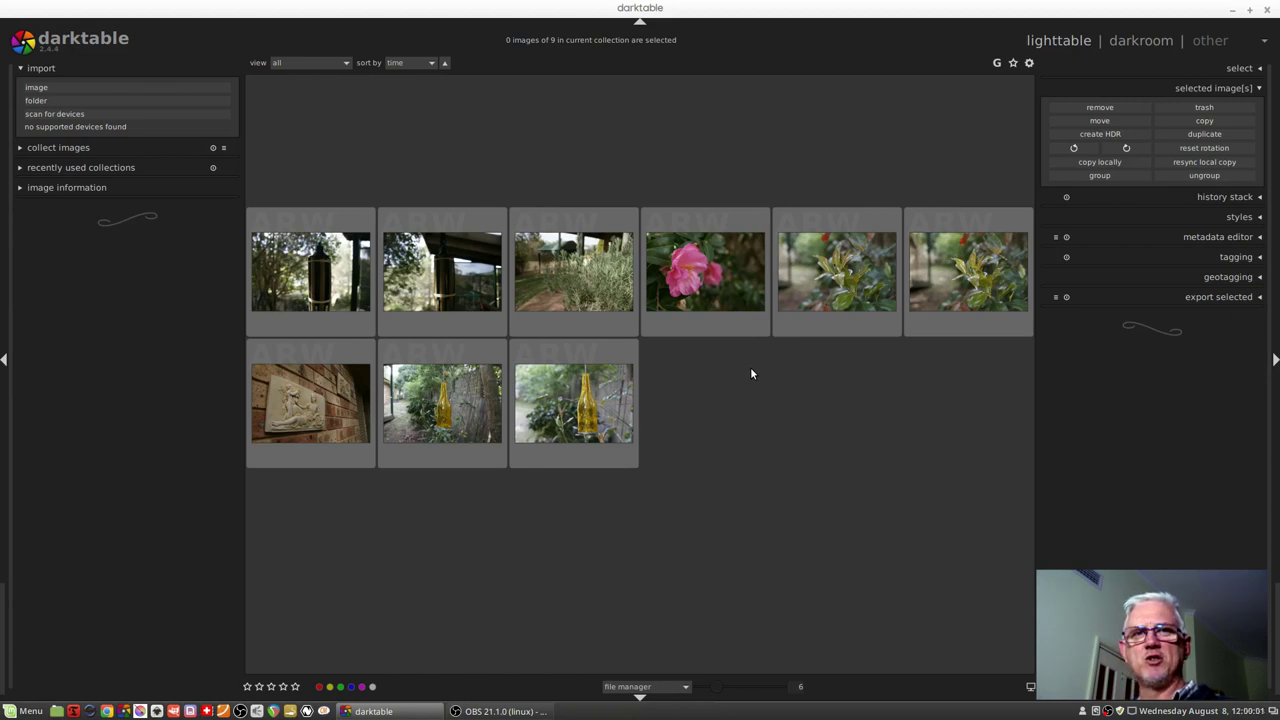
pyautogui.click(79, 188)
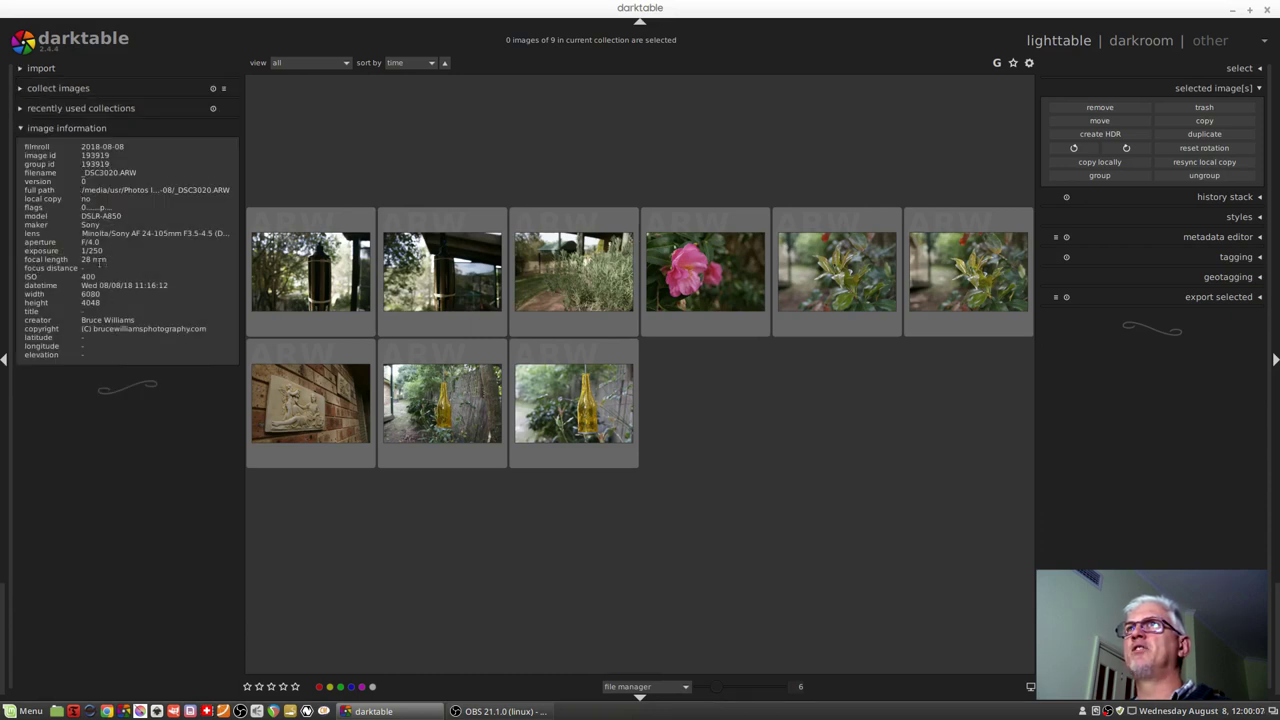
pyautogui.click(297, 286)
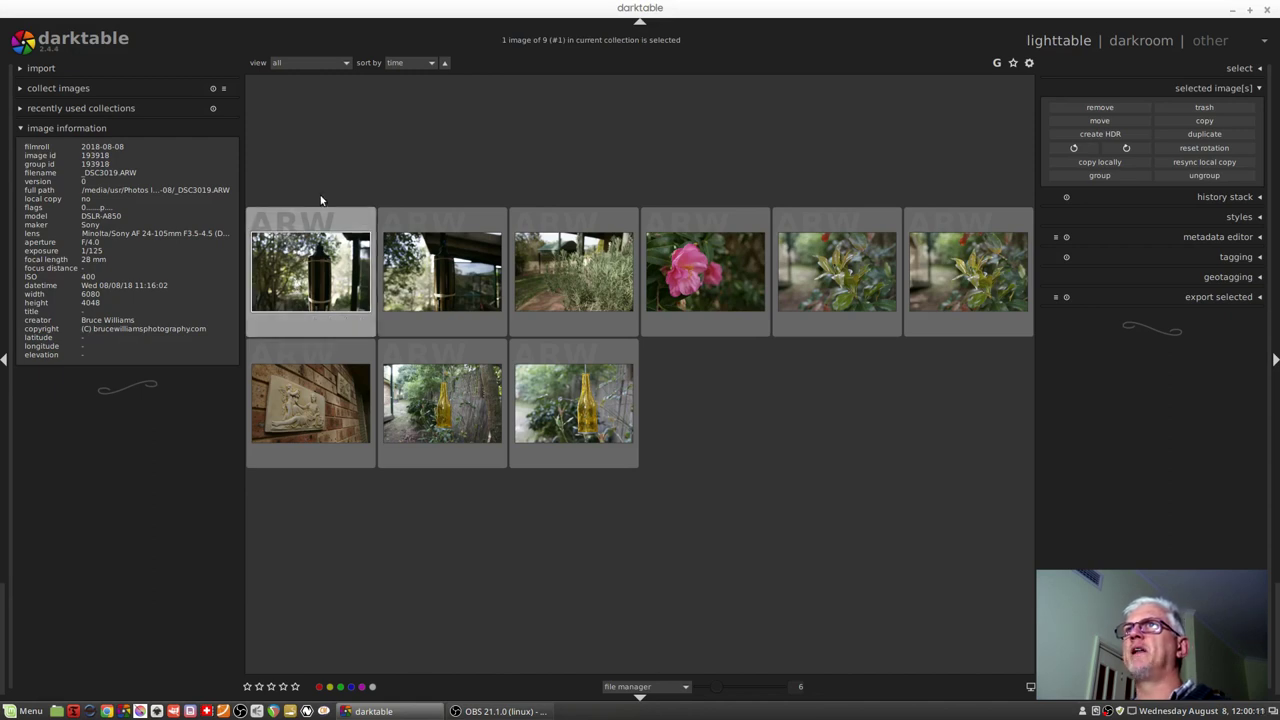
pyautogui.press('Right')
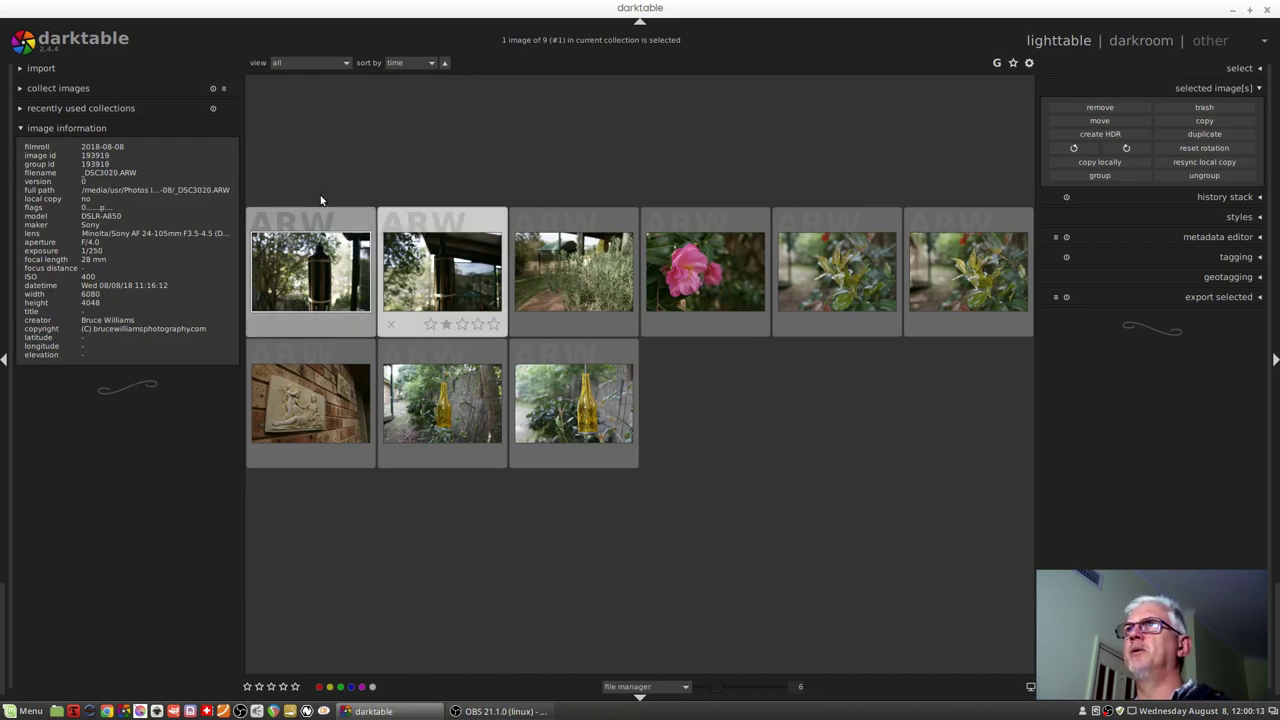
pyautogui.press('Right')
pyautogui.press('Right')
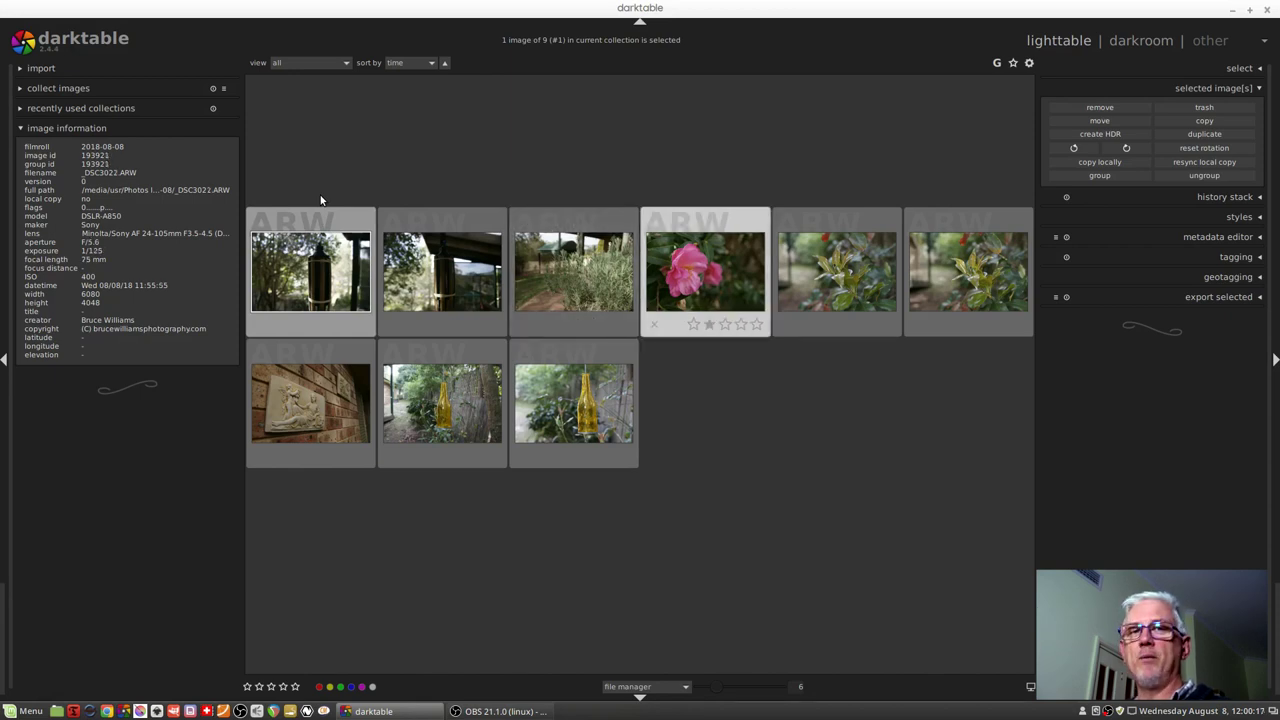
pyautogui.press('Right')
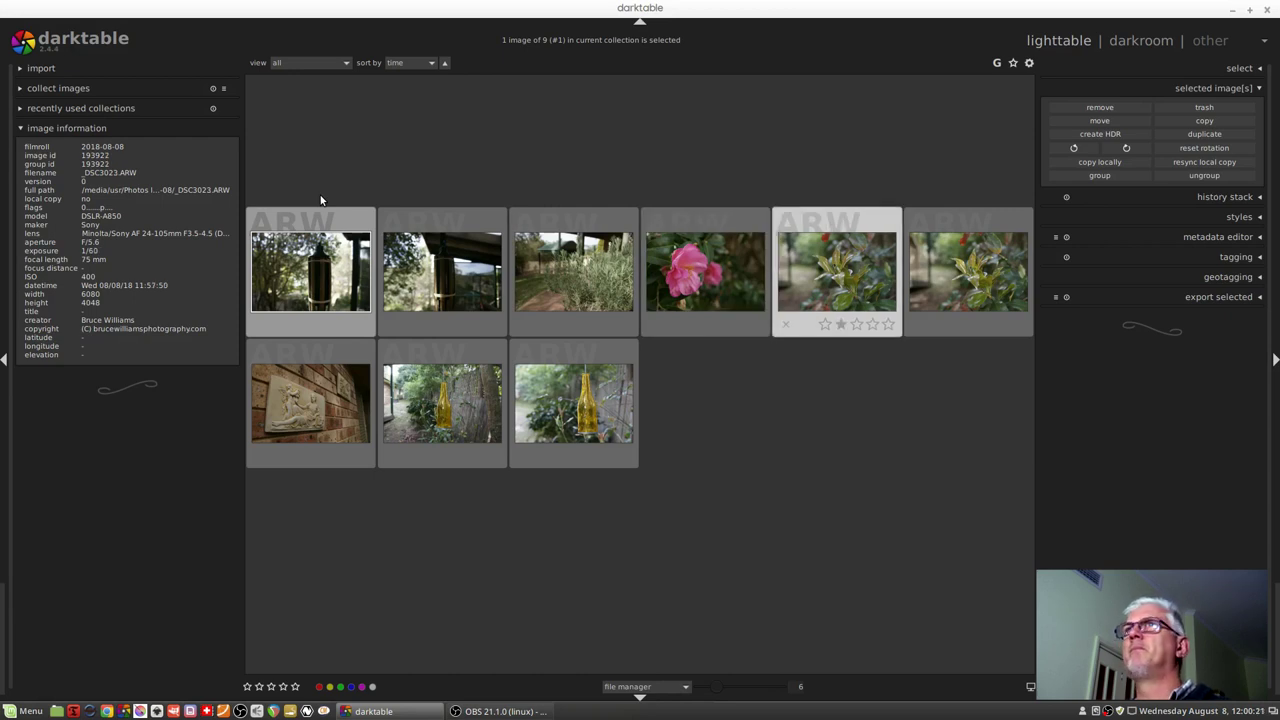
pyautogui.press('Right')
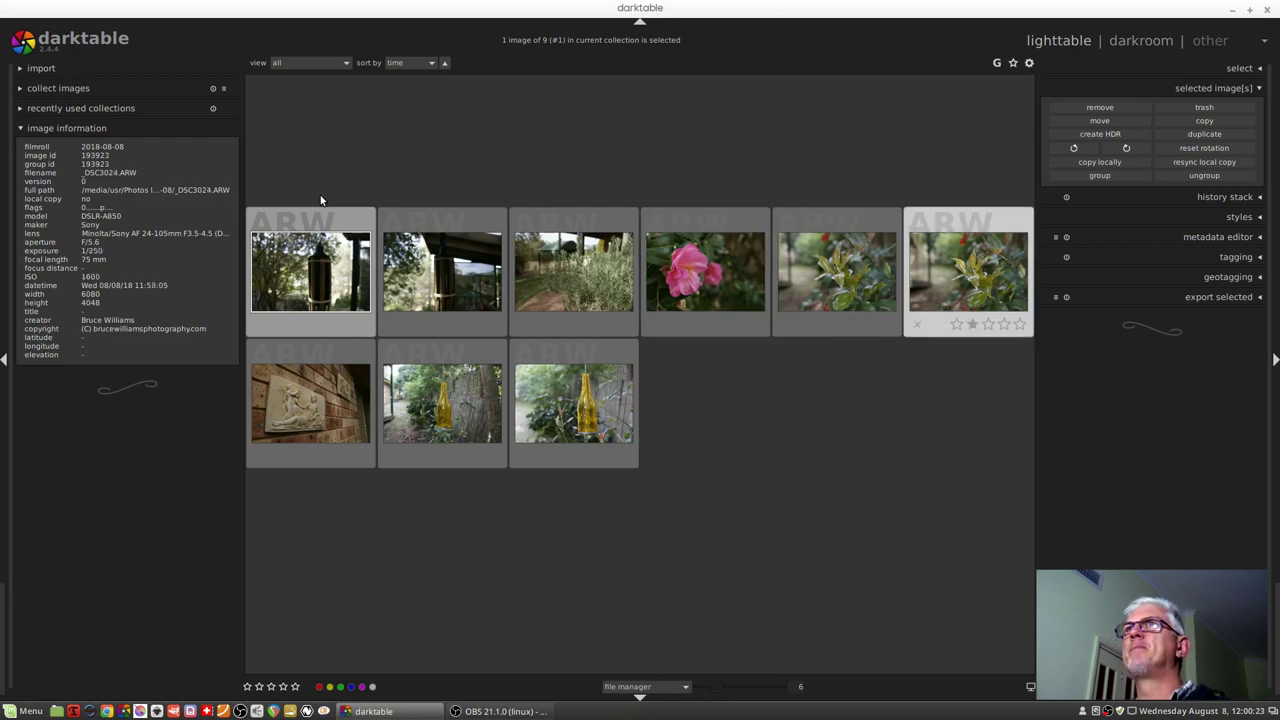
pyautogui.press('Right')
pyautogui.press('Right')
pyautogui.press('Right')
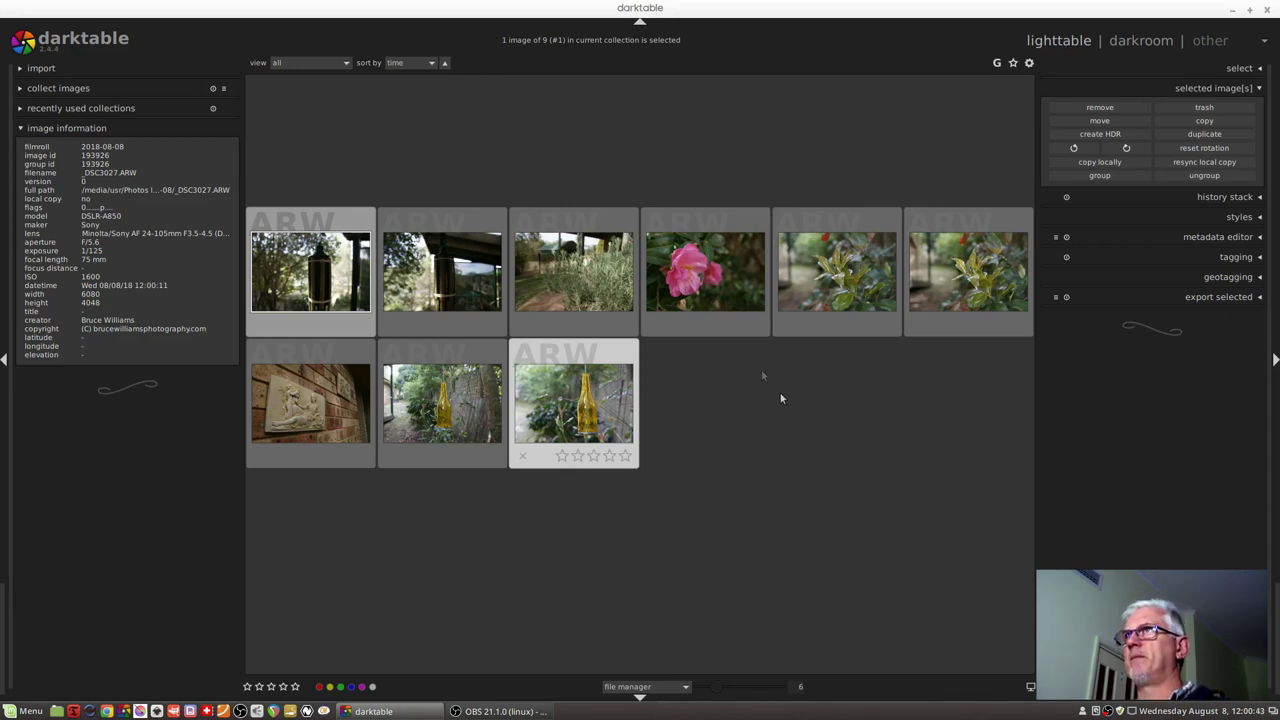
pyautogui.click(947, 281)
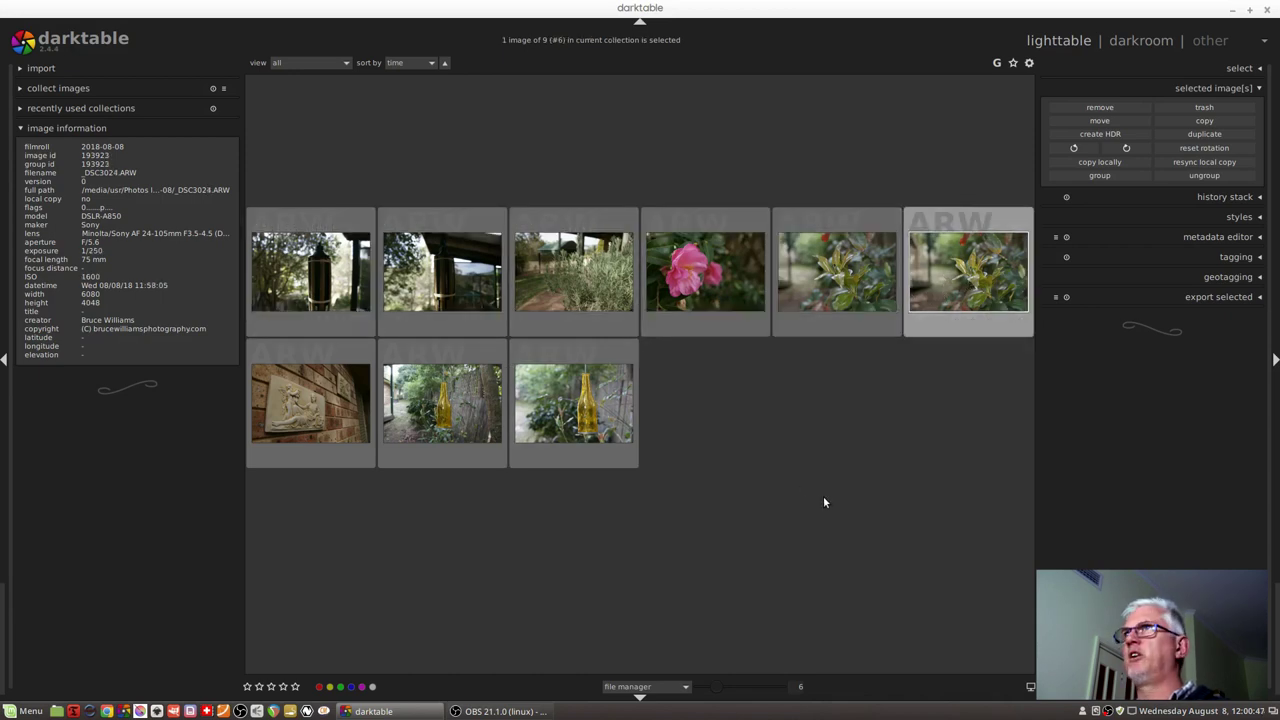
pyautogui.hotkey('ctrl', 'a')
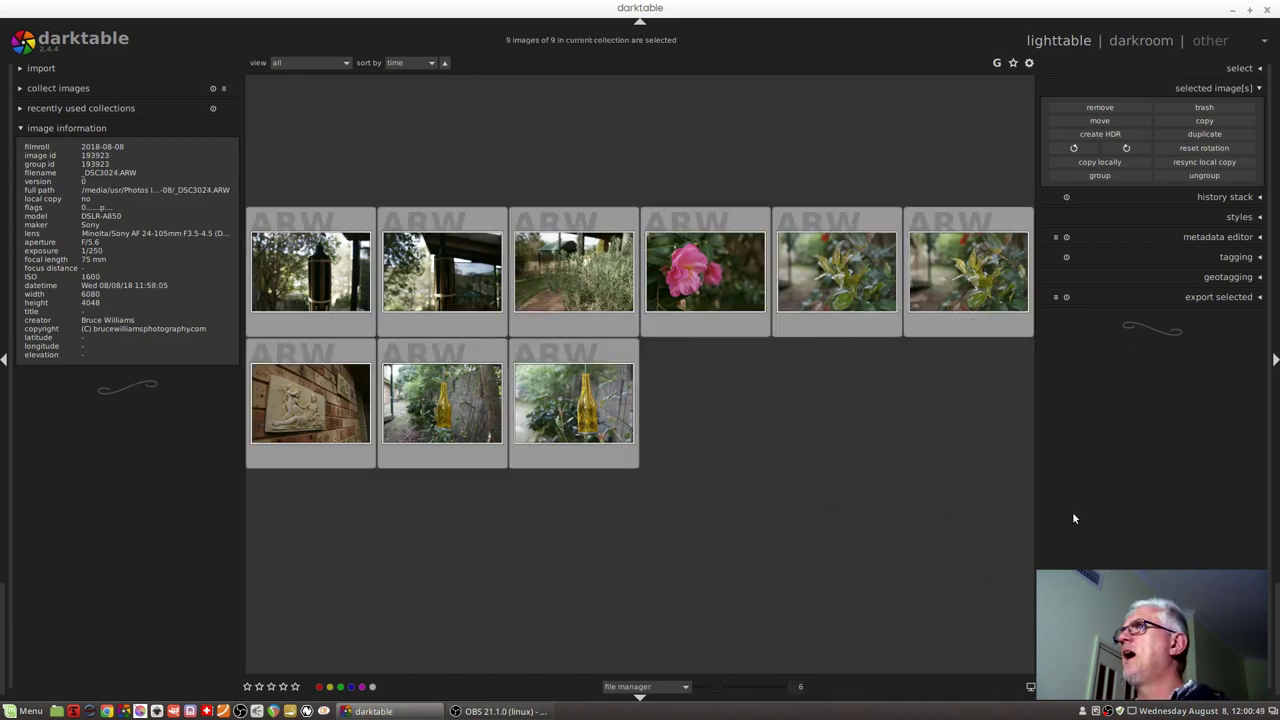
# Step: Export the nine images as 8-bit JPEG, quality 95, max 2500, to Pictures/phone with unique filenames
pyautogui.click(1190, 298)
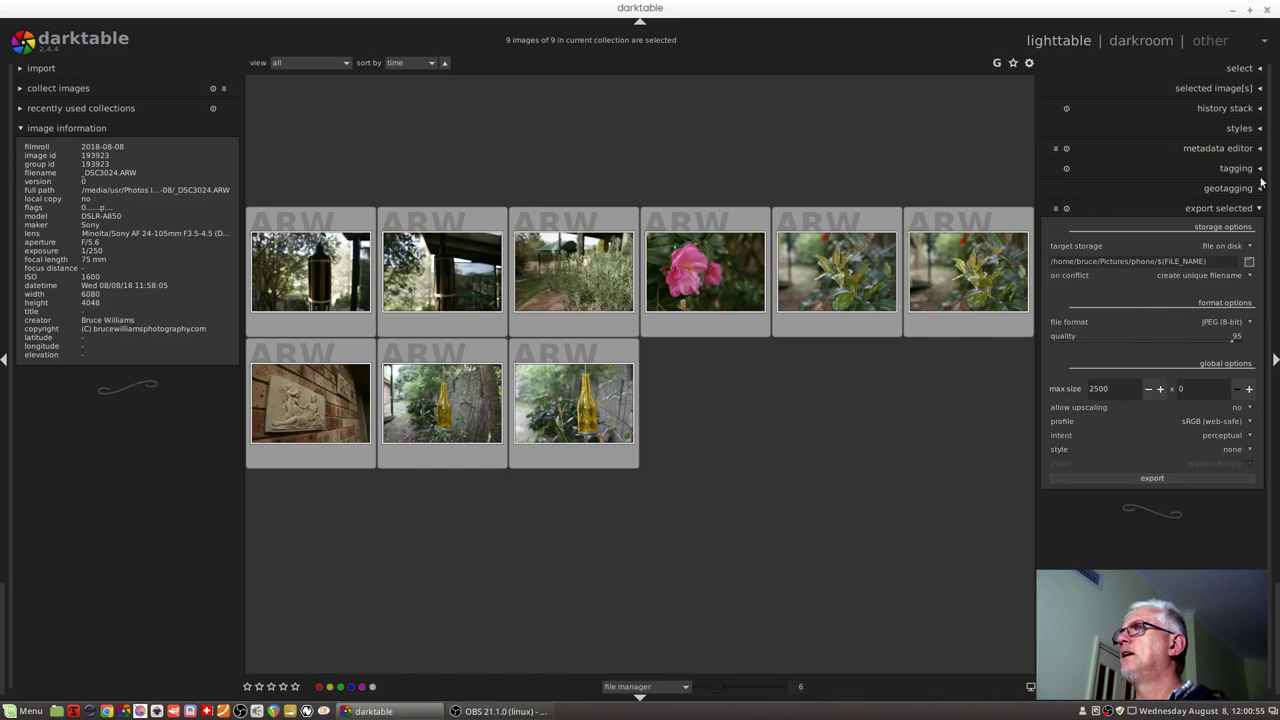
pyautogui.click(1224, 276)
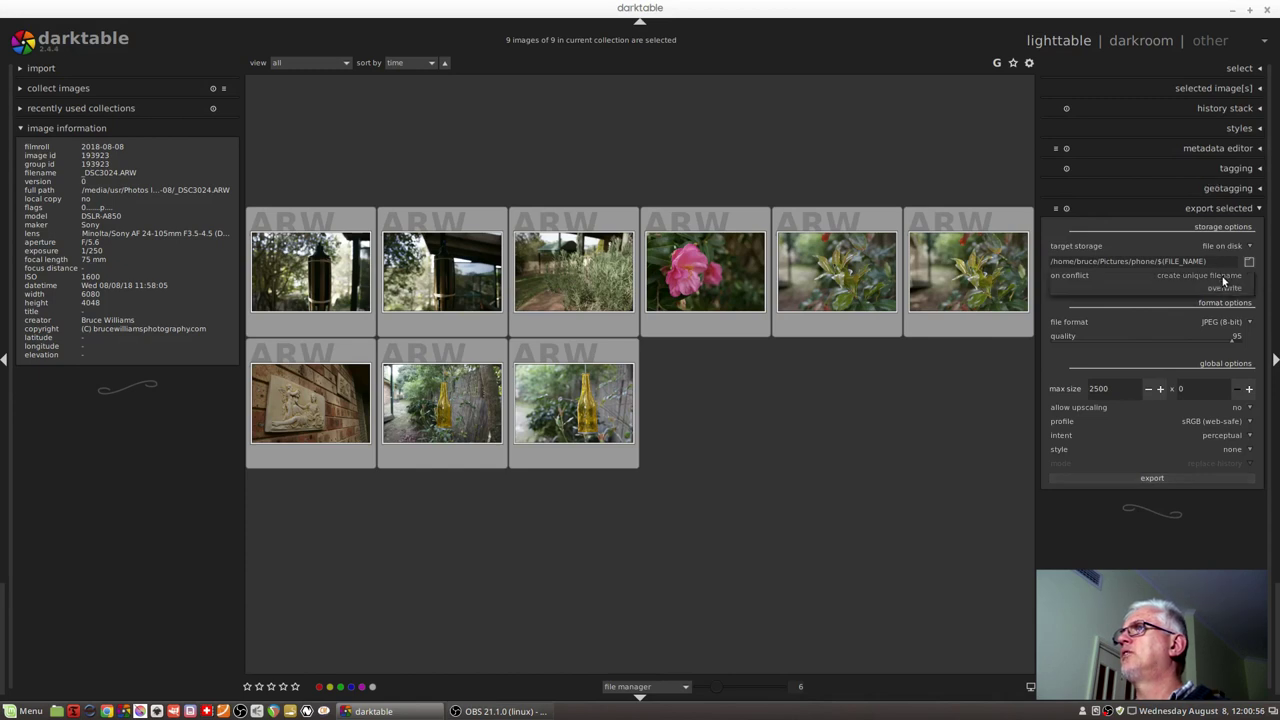
pyautogui.click(1160, 479)
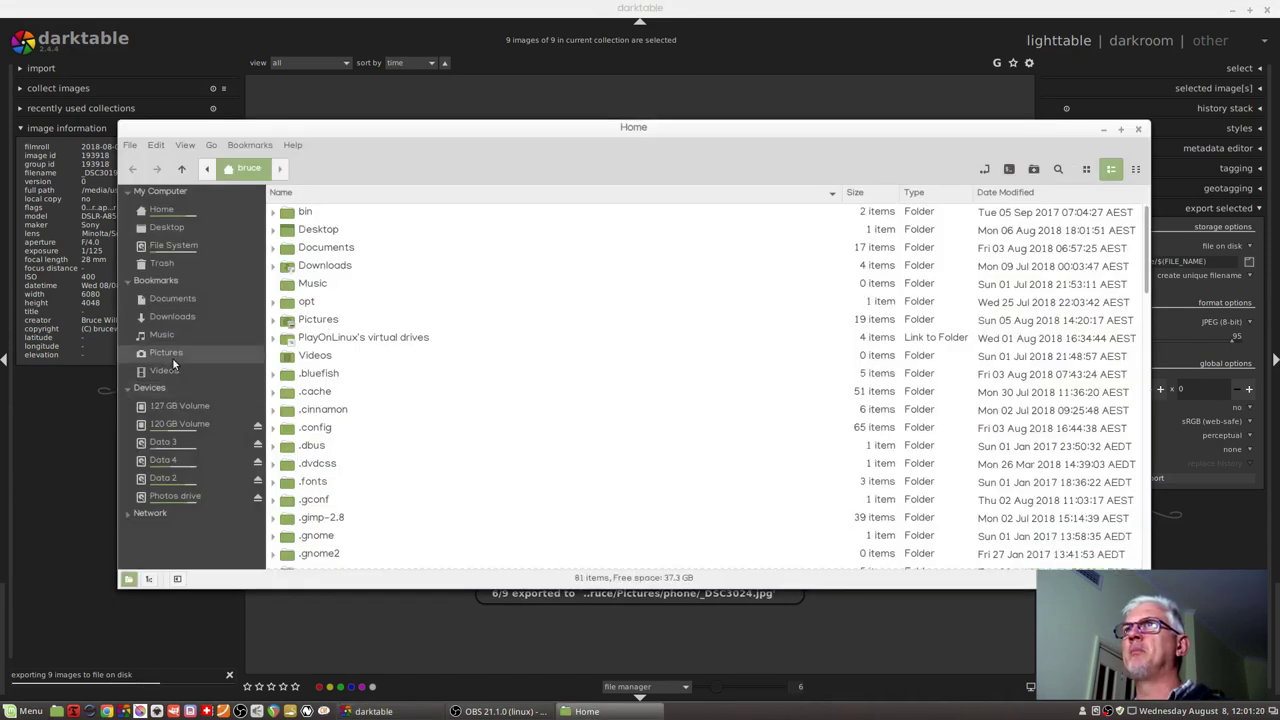
# Step: In Nemo, go to Pictures/phone and open the exported _DSC3019.jpg
pyautogui.click(168, 355)
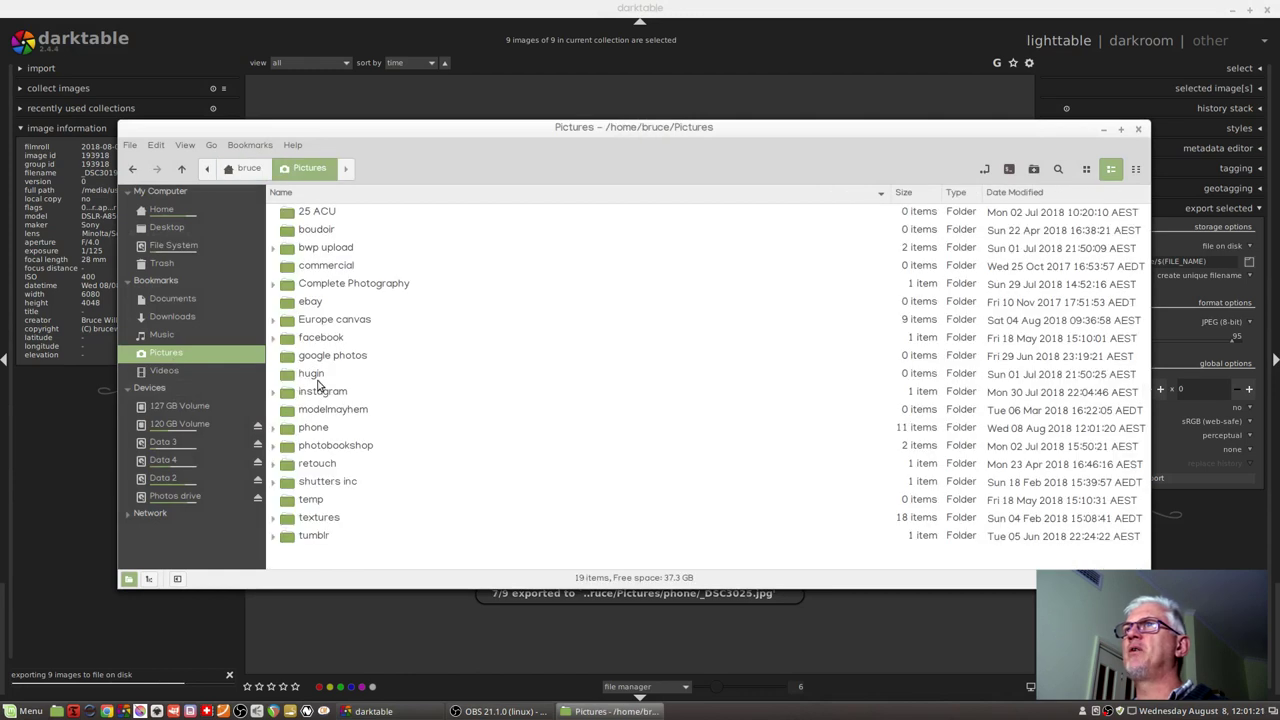
pyautogui.doubleClick(313, 427)
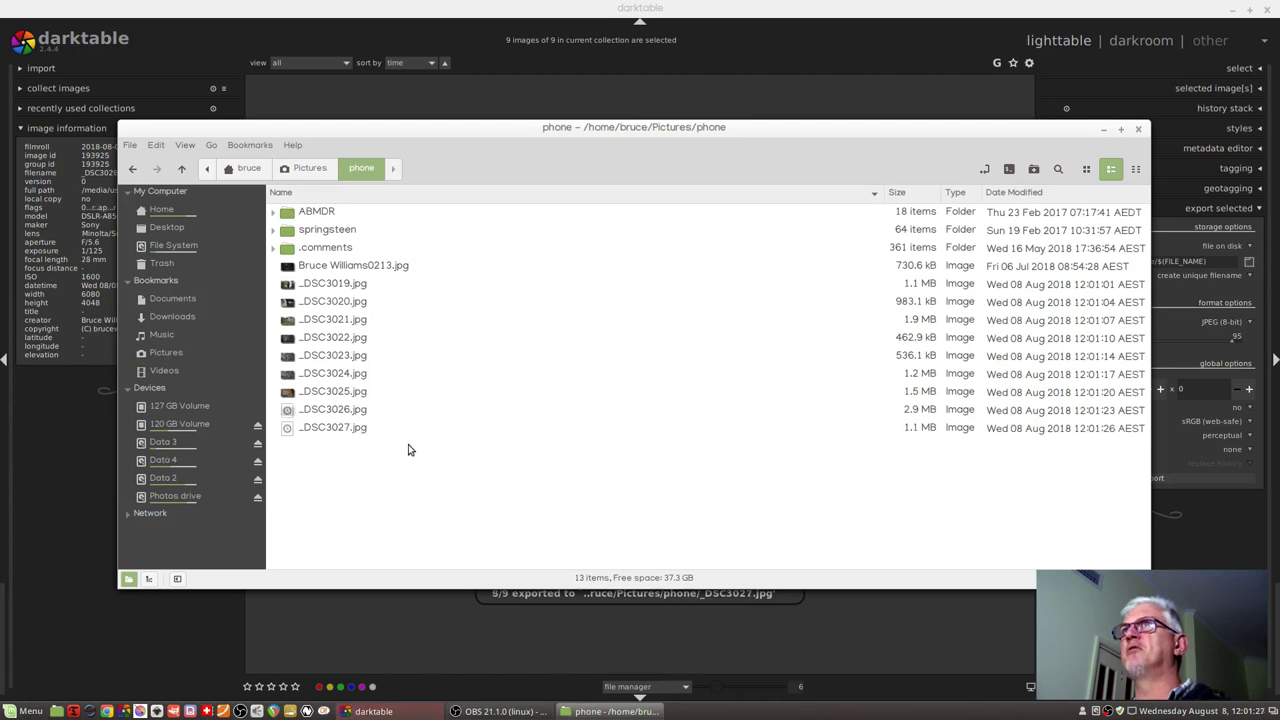
pyautogui.click(357, 287)
pyautogui.press('Return')
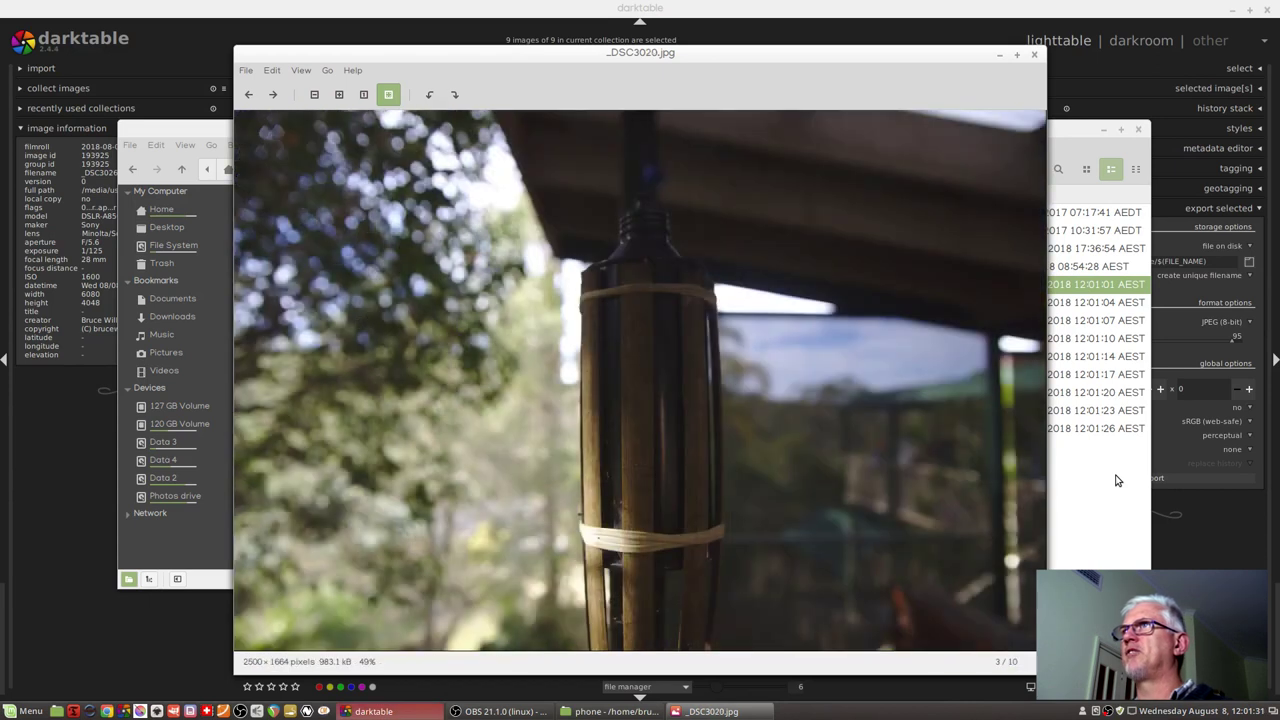
# Step: Page through the exported JPEGs up to _DSC3027.jpg in Xviewer, then close the viewer
pyautogui.press('Right')
pyautogui.press('Right')
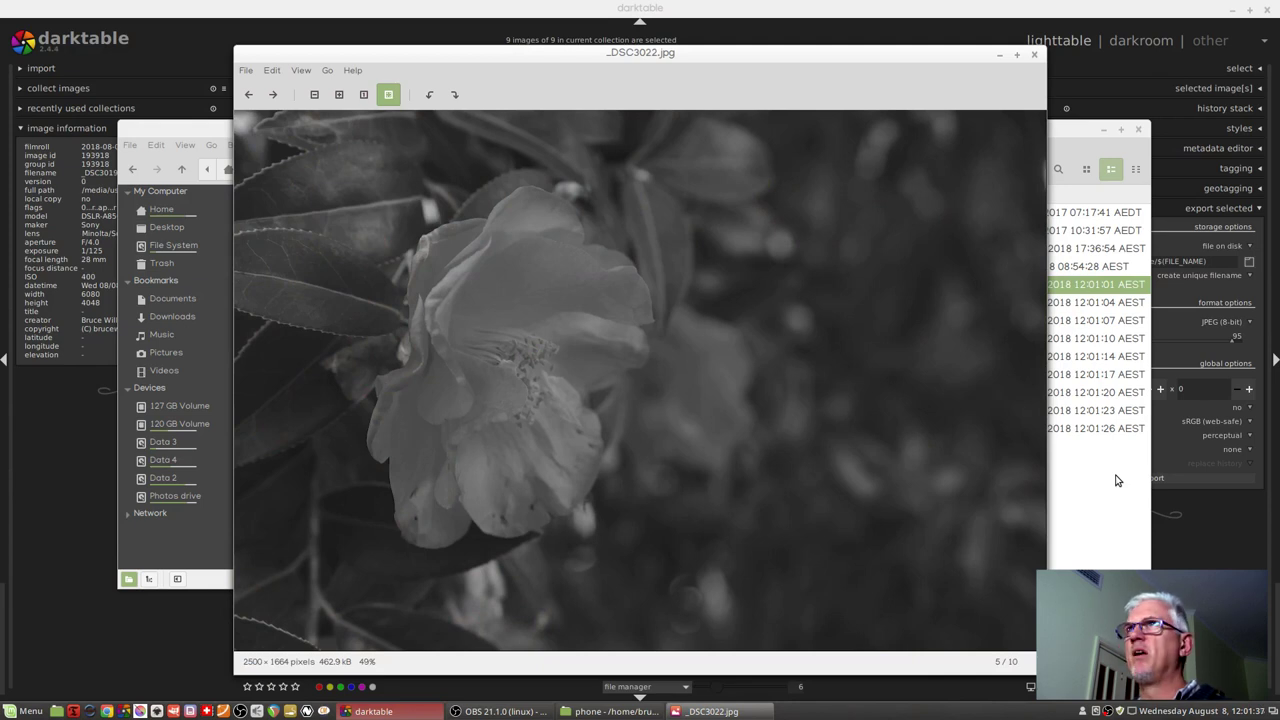
pyautogui.press('Right')
pyautogui.press('Right')
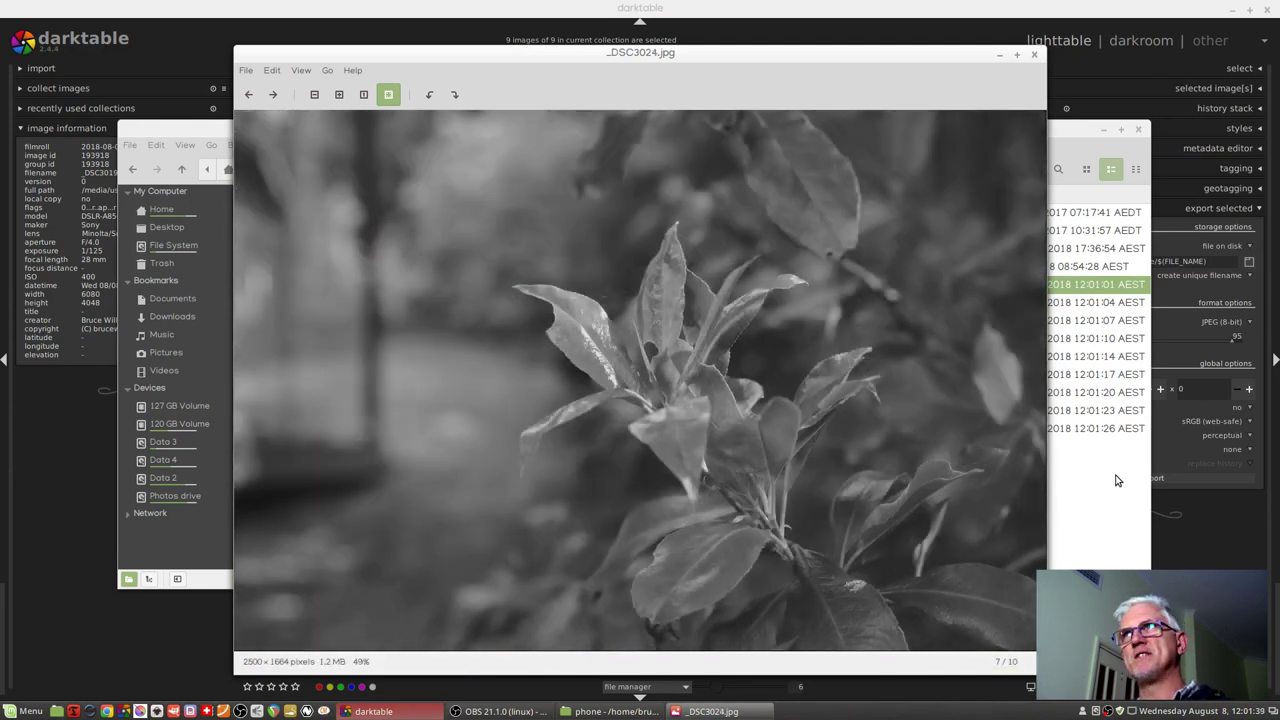
pyautogui.press('Right')
pyautogui.press('Right')
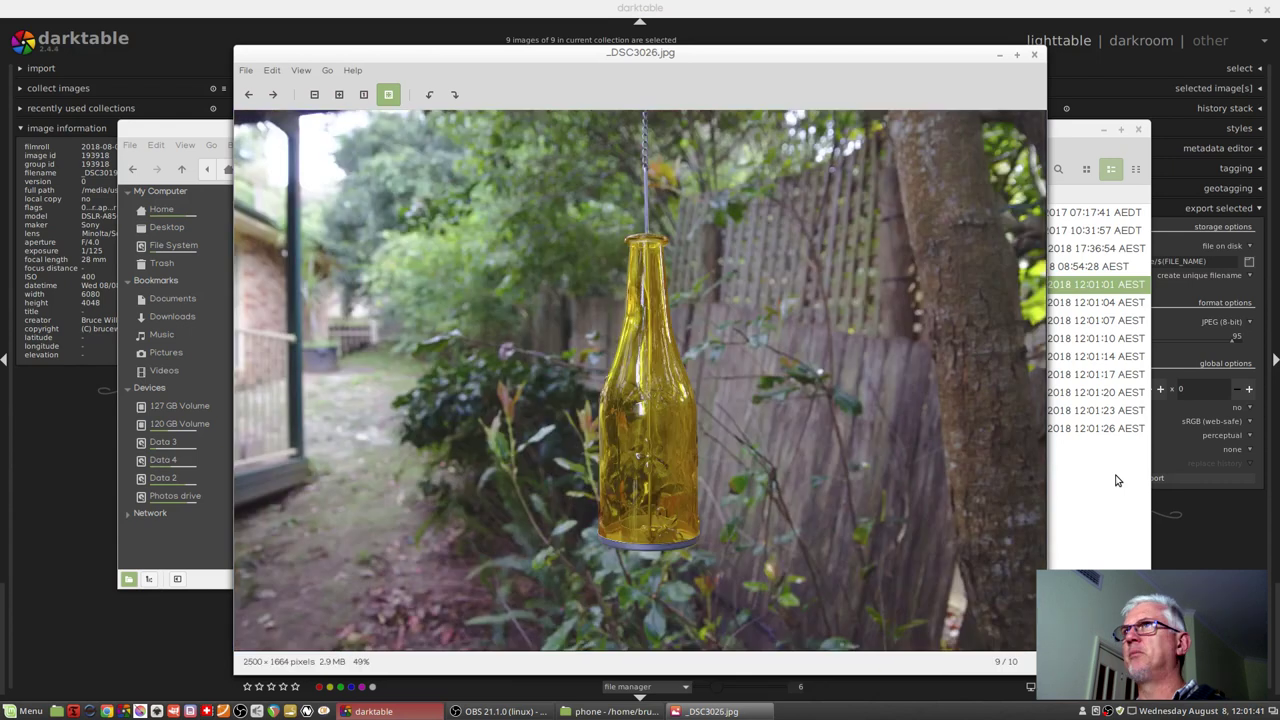
pyautogui.press('Right')
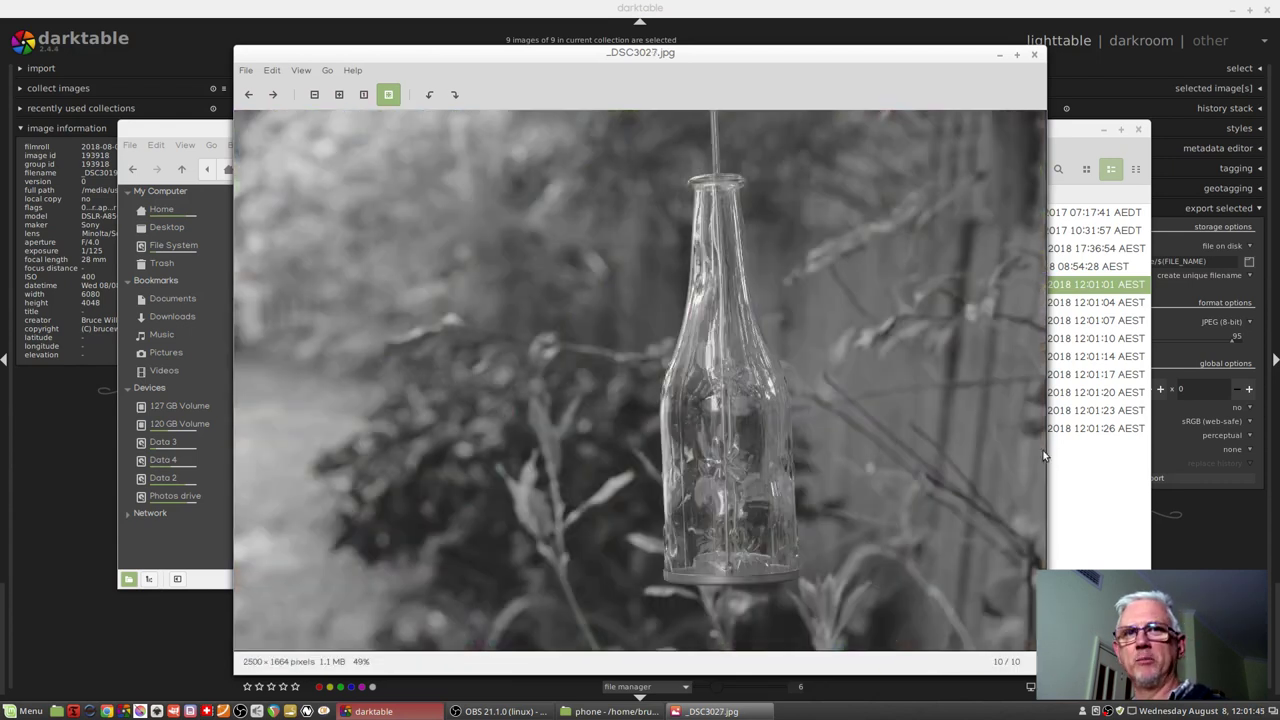
pyautogui.click(1034, 54)
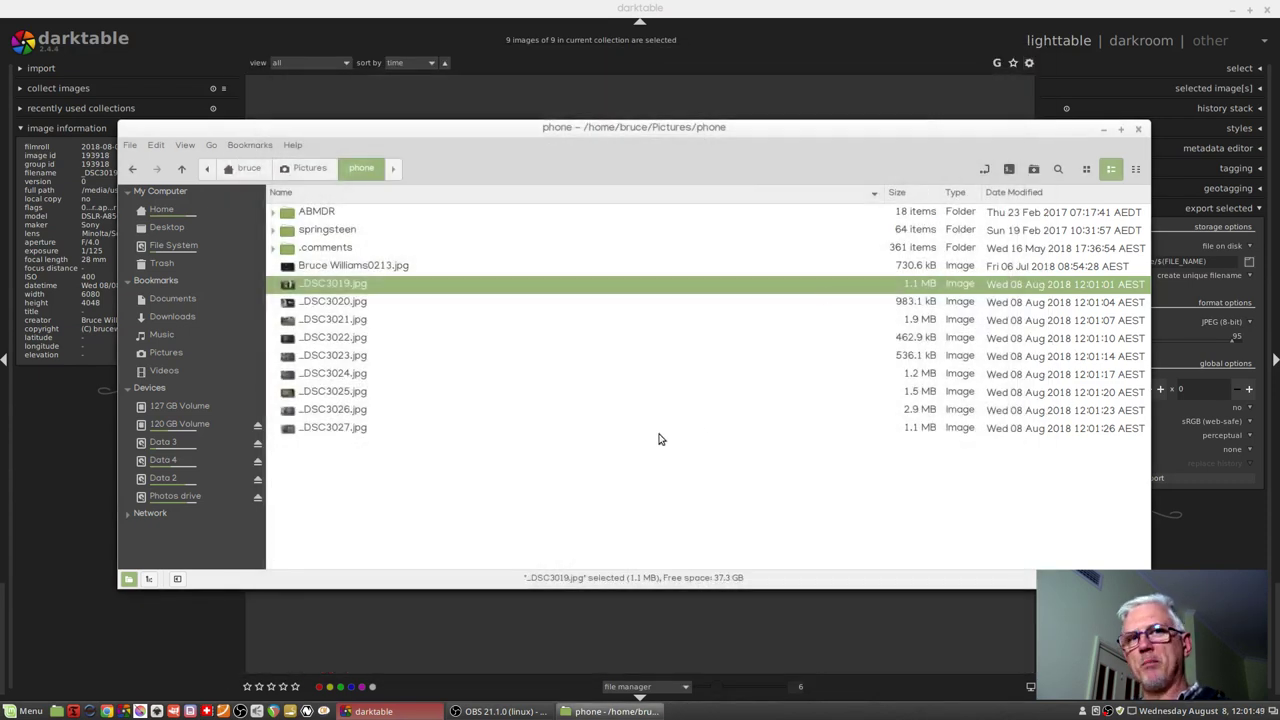
# Step: Back in darktable's lighttable, deselect all nine images and adjust the thumbnail zoom
pyautogui.click(745, 16)
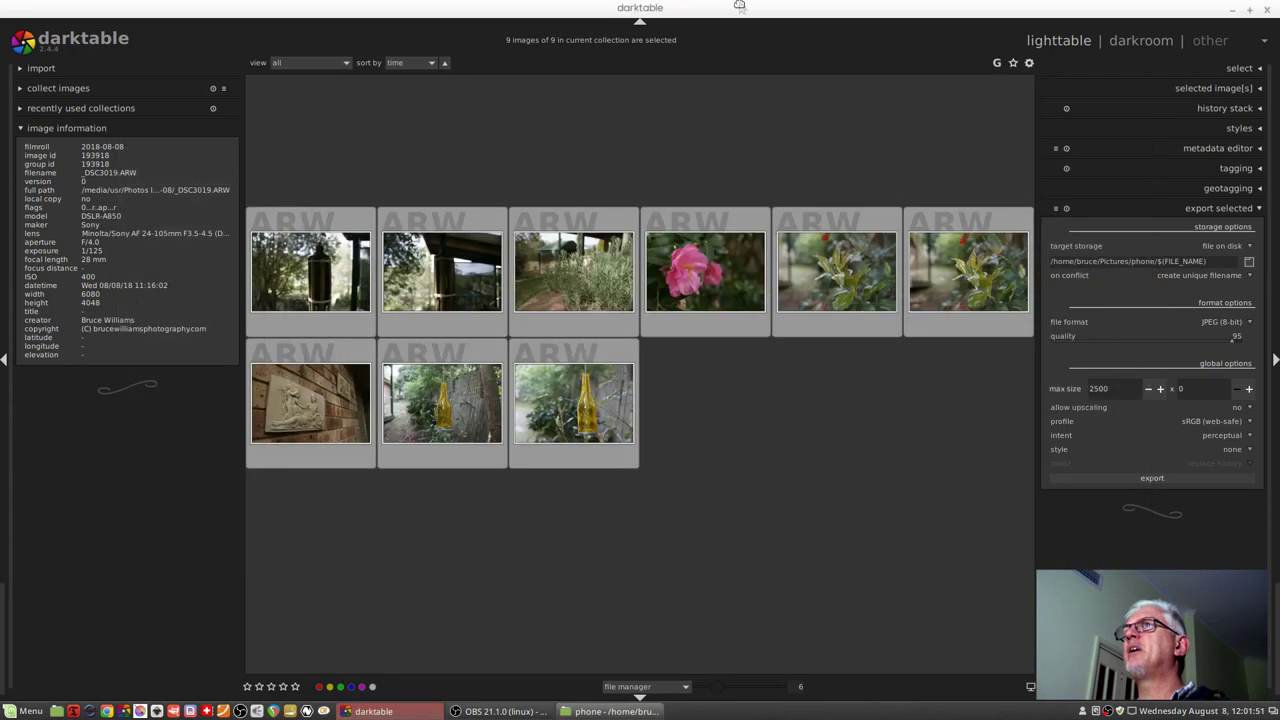
pyautogui.click(732, 472)
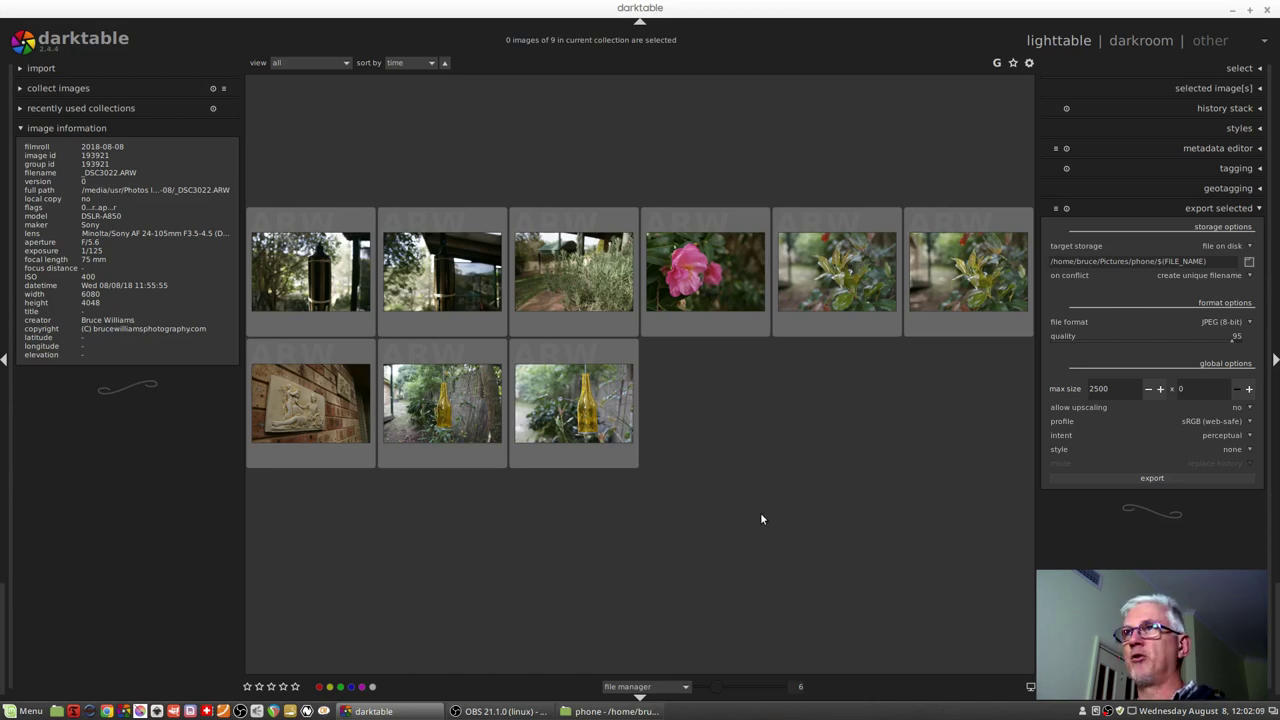
pyautogui.moveTo(717, 687); pyautogui.dragTo(700, 690)
pyautogui.scroll(-2, 716, 540)
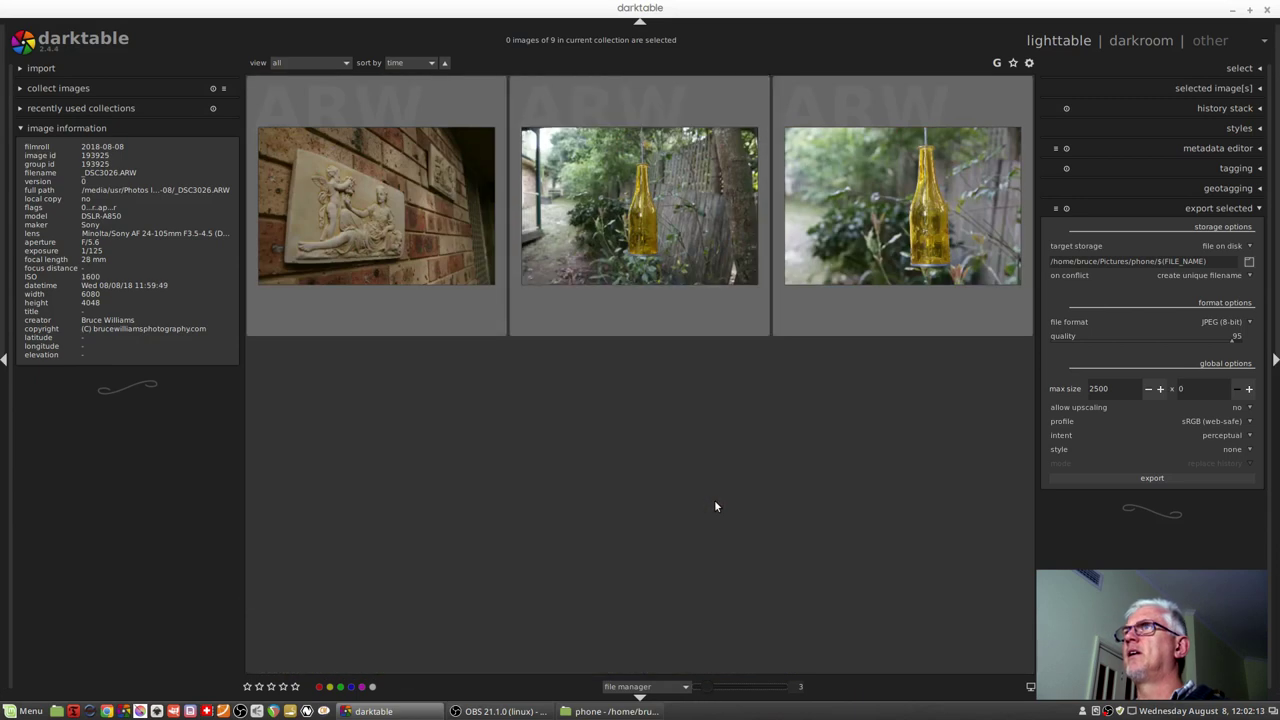
pyautogui.scroll(2, 719, 500)
pyautogui.scroll(-1, 719, 500)
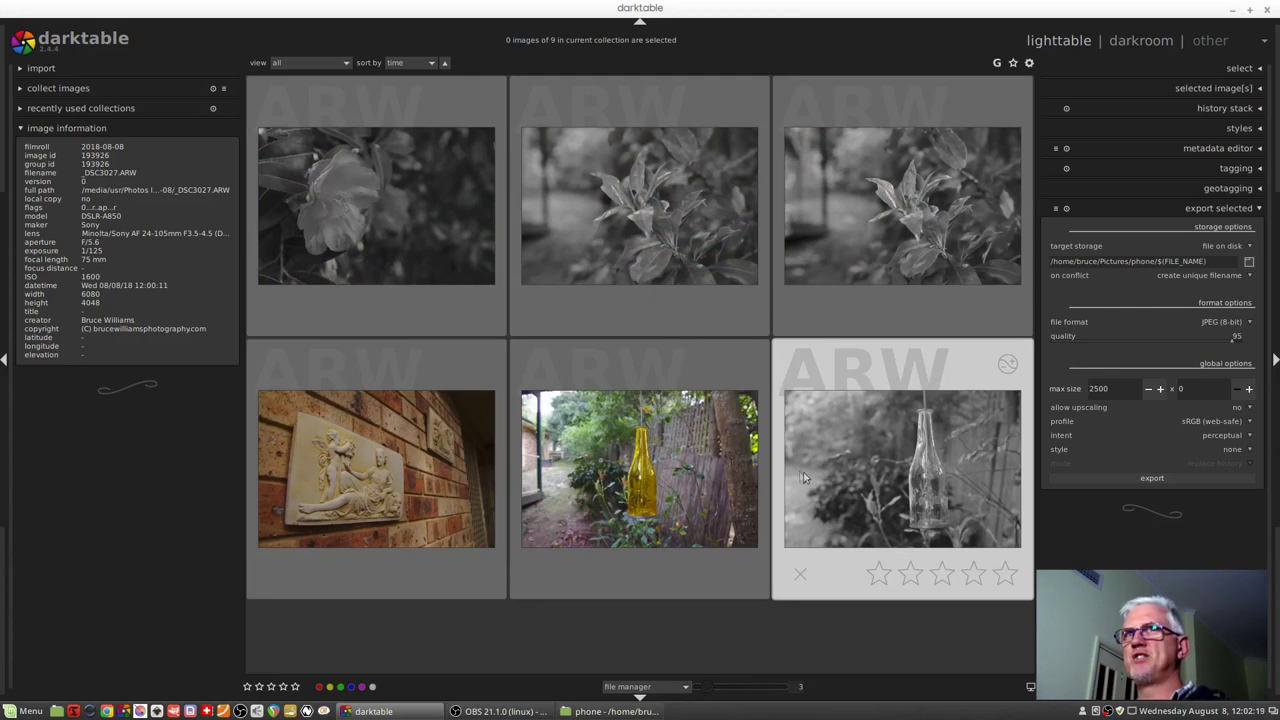
pyautogui.keyDown('ctrl'); pyautogui.scroll(-3, 799, 471); pyautogui.keyUp('ctrl')
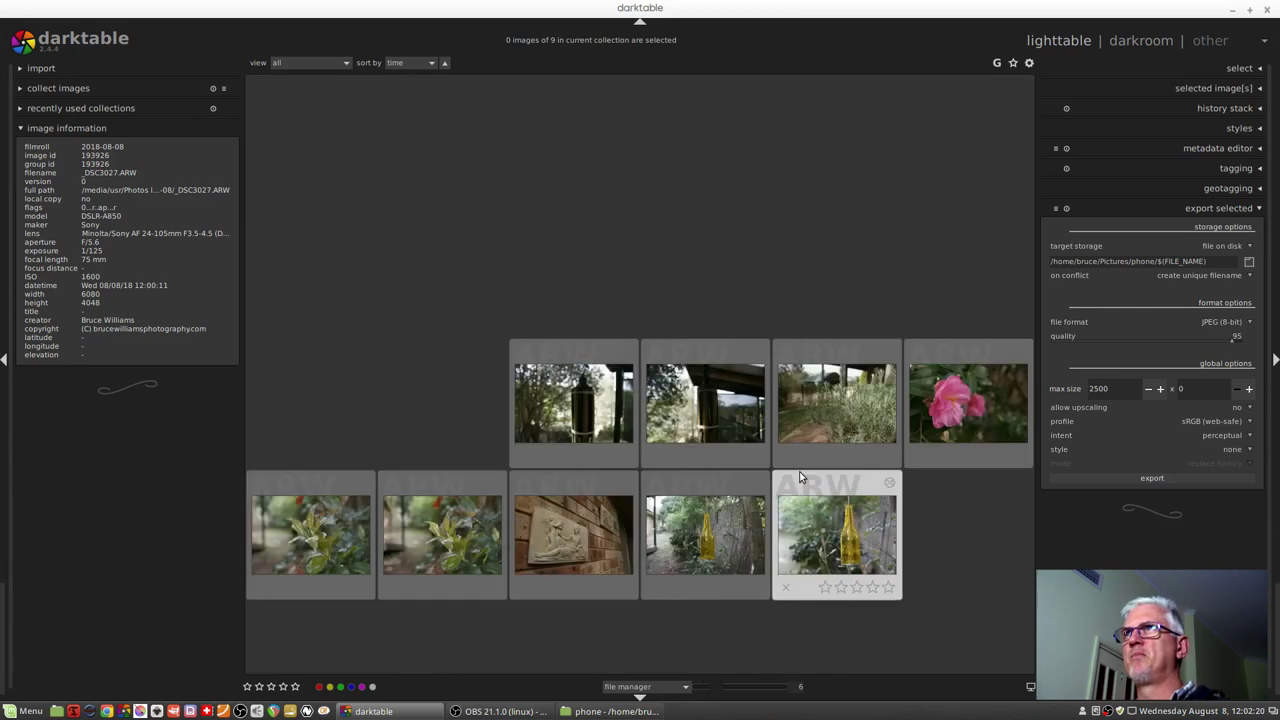
# Step: Open the first leaf photo in darkroom and step through the collection to the black-and-white bottle shot
pyautogui.doubleClick(966, 407)
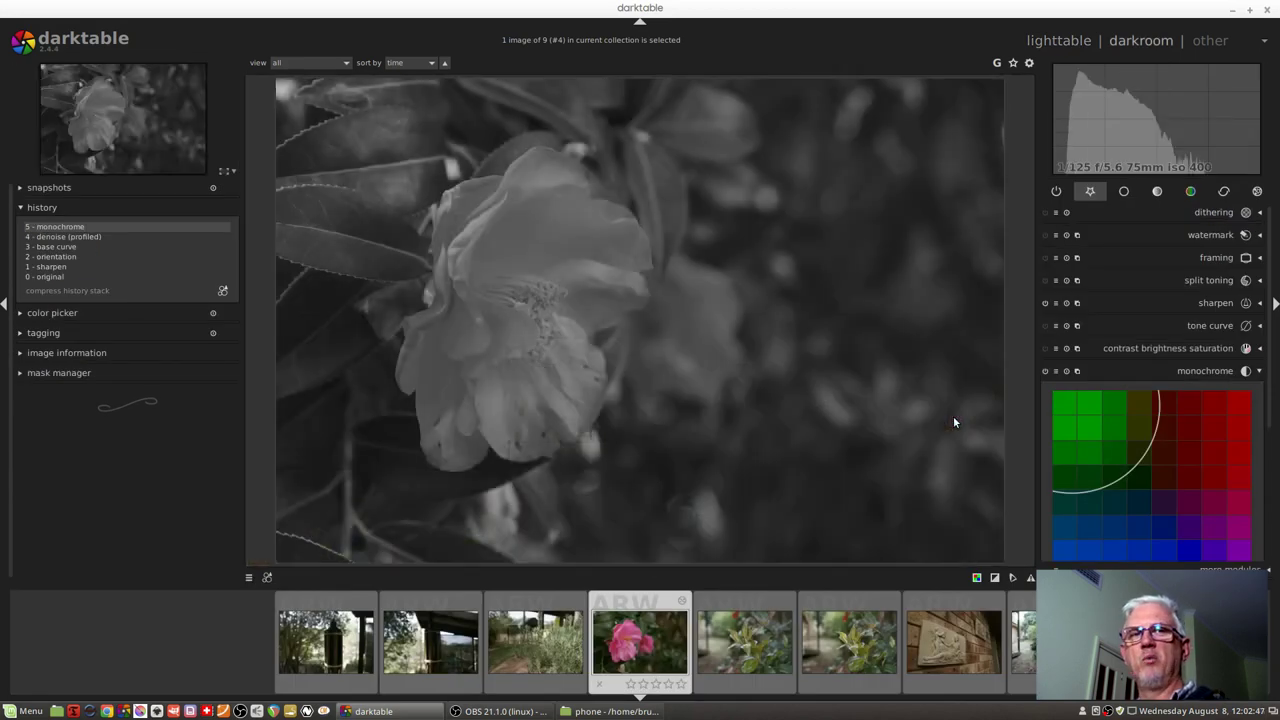
pyautogui.click(1048, 41)
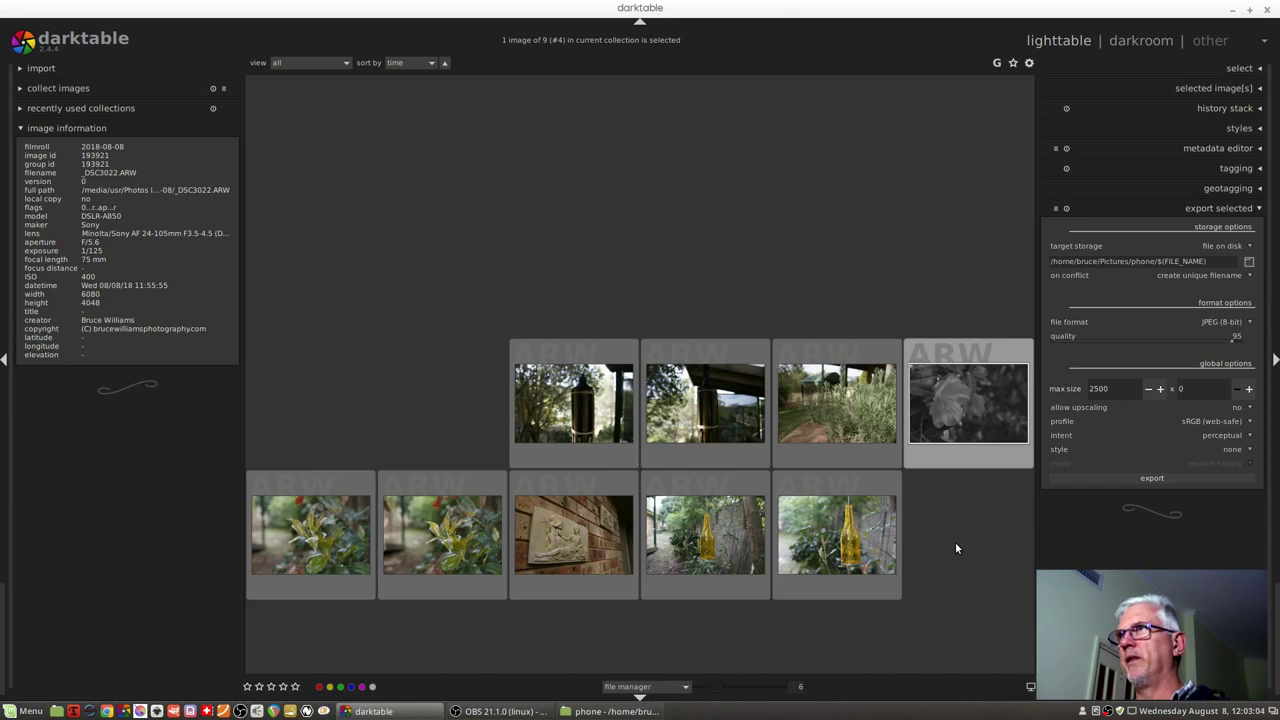
pyautogui.doubleClick(317, 530)
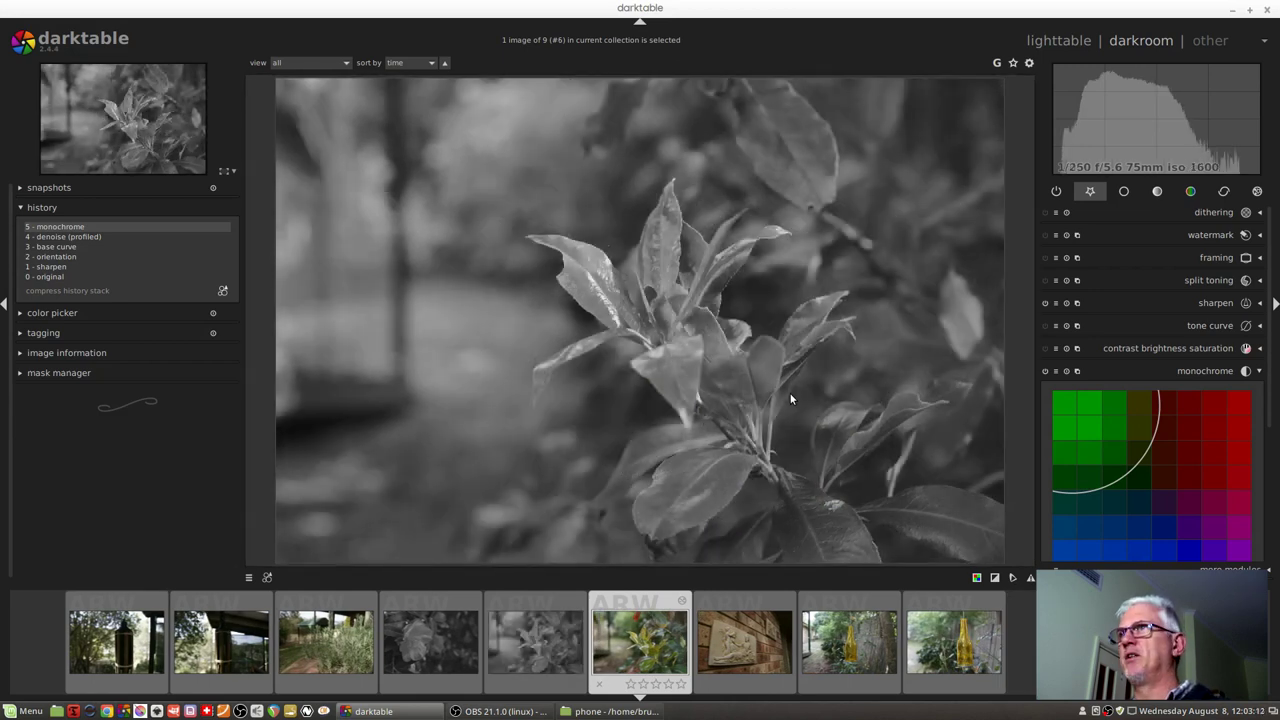
pyautogui.press('space')
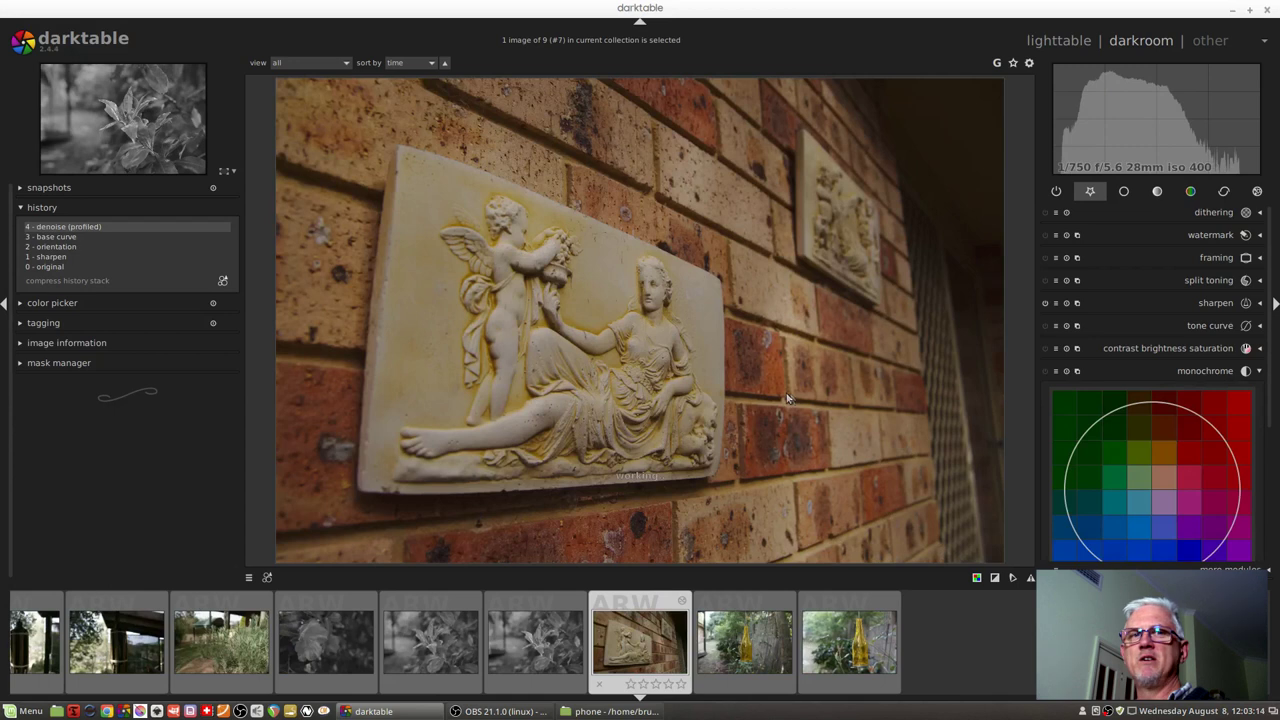
pyautogui.press('space')
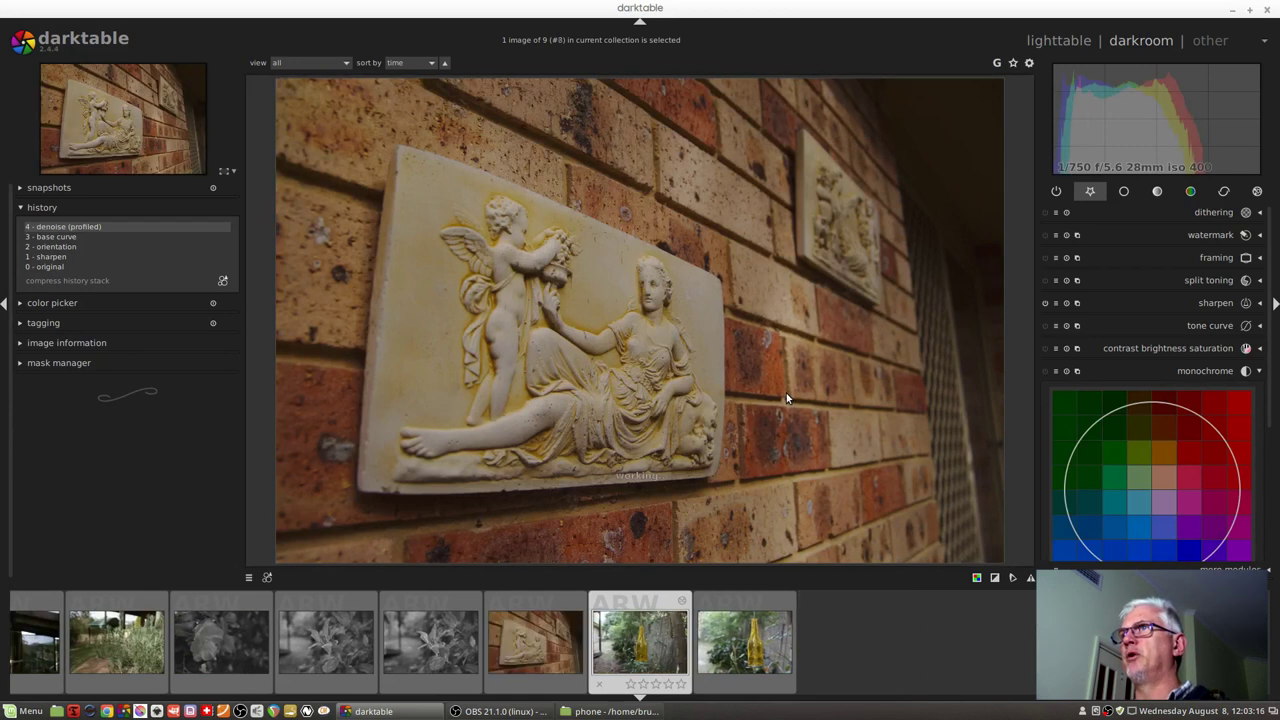
pyautogui.press('space')
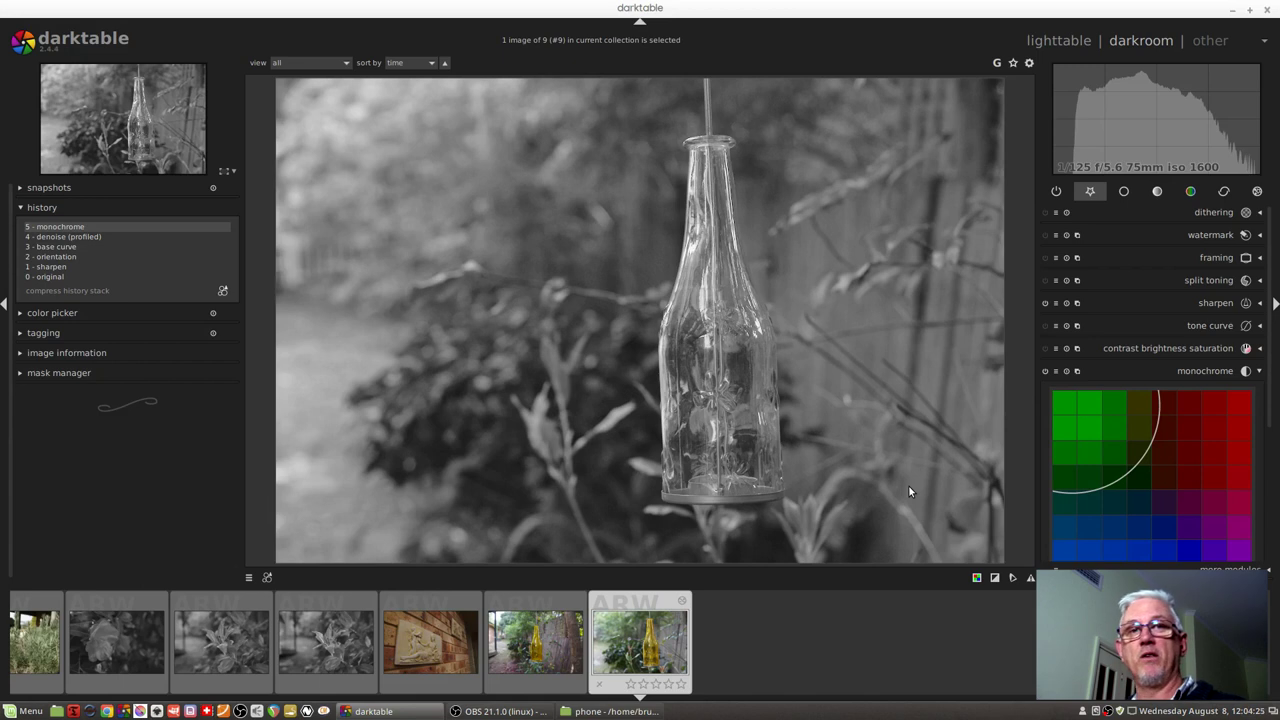
# Step: Edit the green monochrome preset to enable 'only show this preset for matching images' and save it
pyautogui.click(1056, 372)
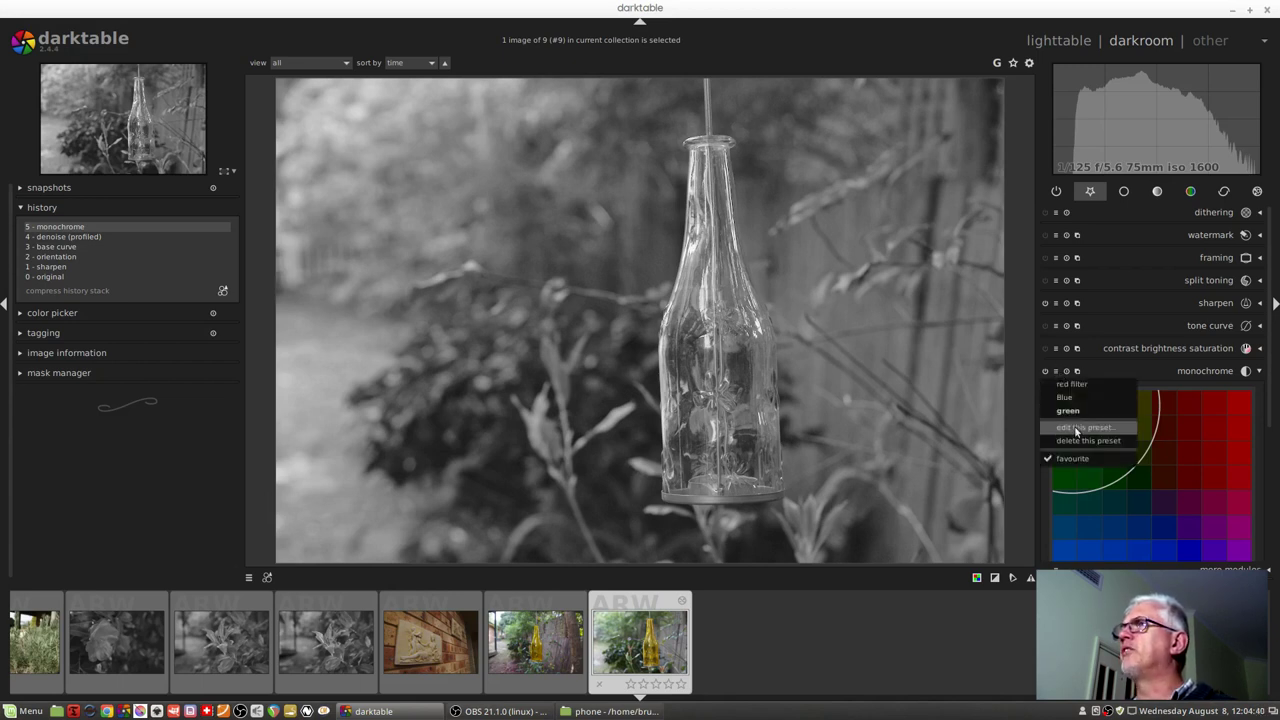
pyautogui.click(1074, 426)
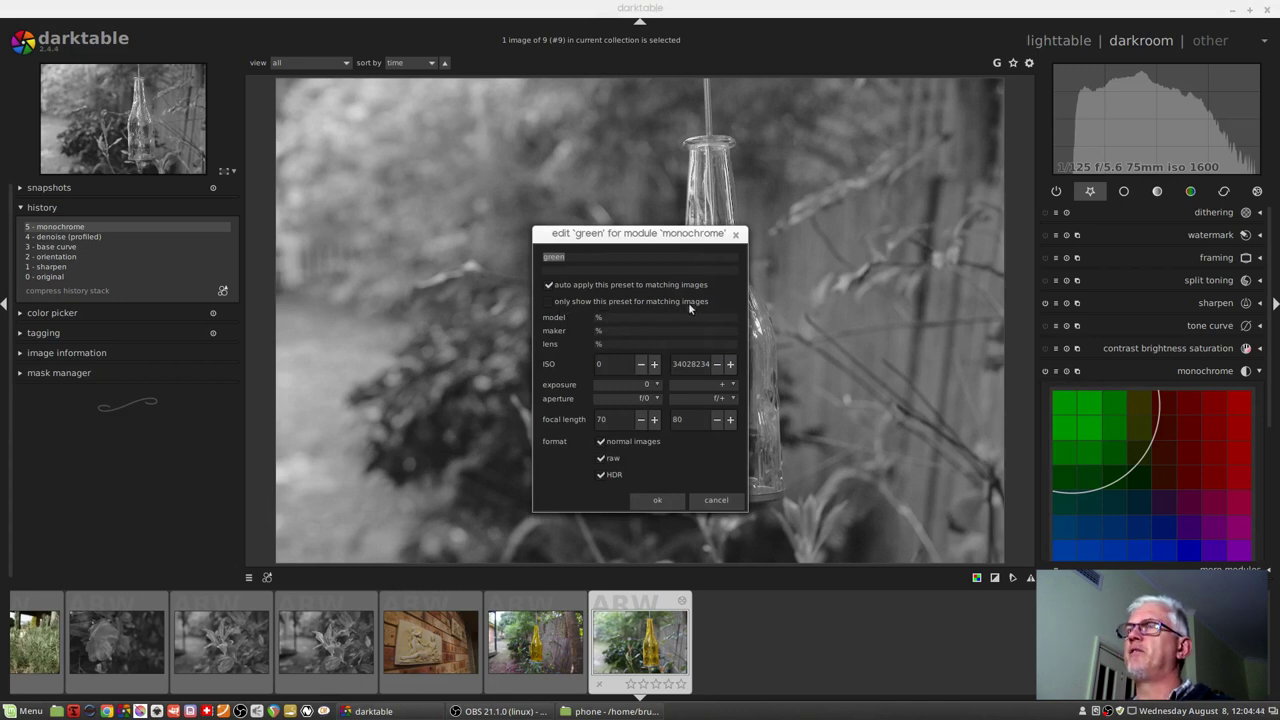
pyautogui.click(548, 302)
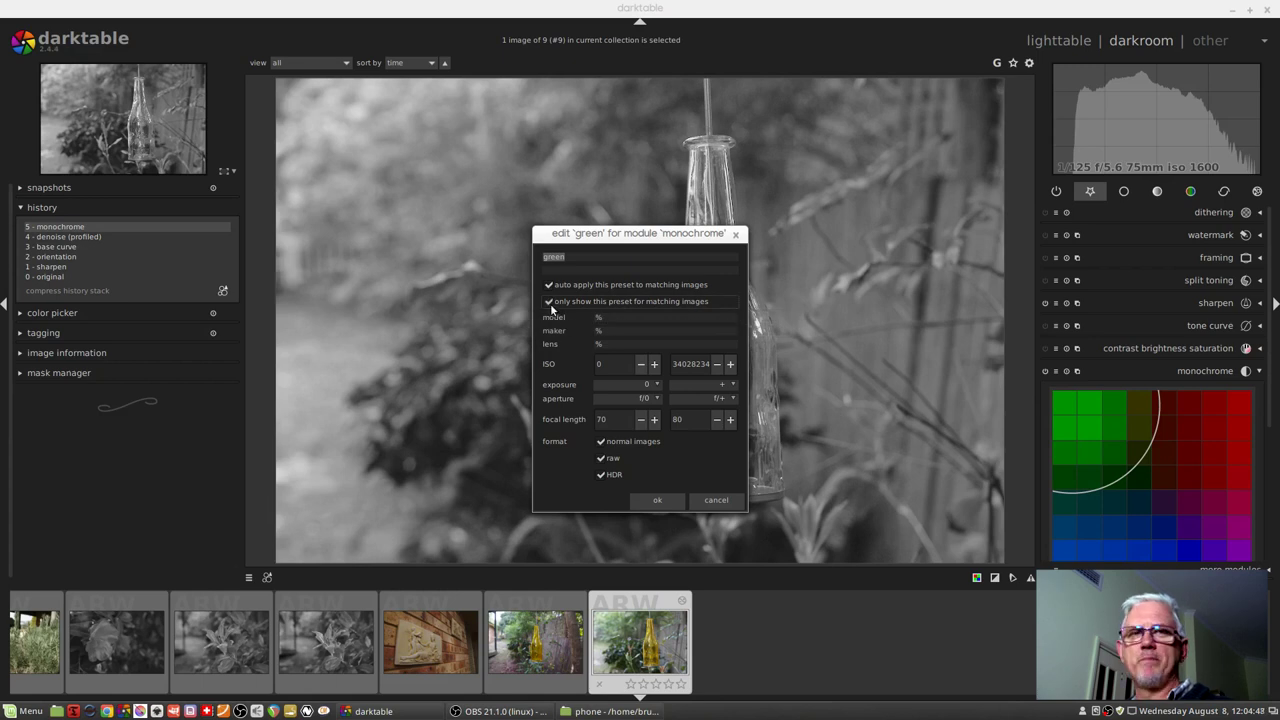
pyautogui.click(660, 504)
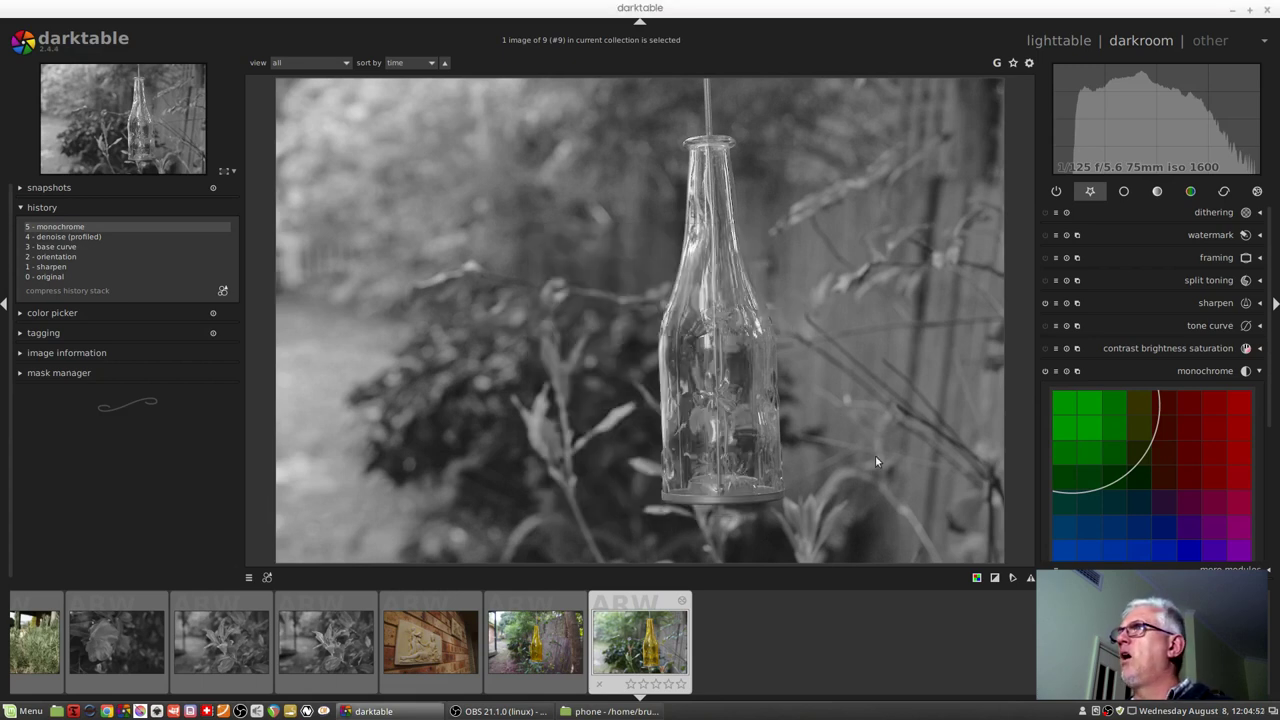
# Step: Open the brick wall relief photo and check its monochrome presets list, where green is absent
pyautogui.click(1056, 372)
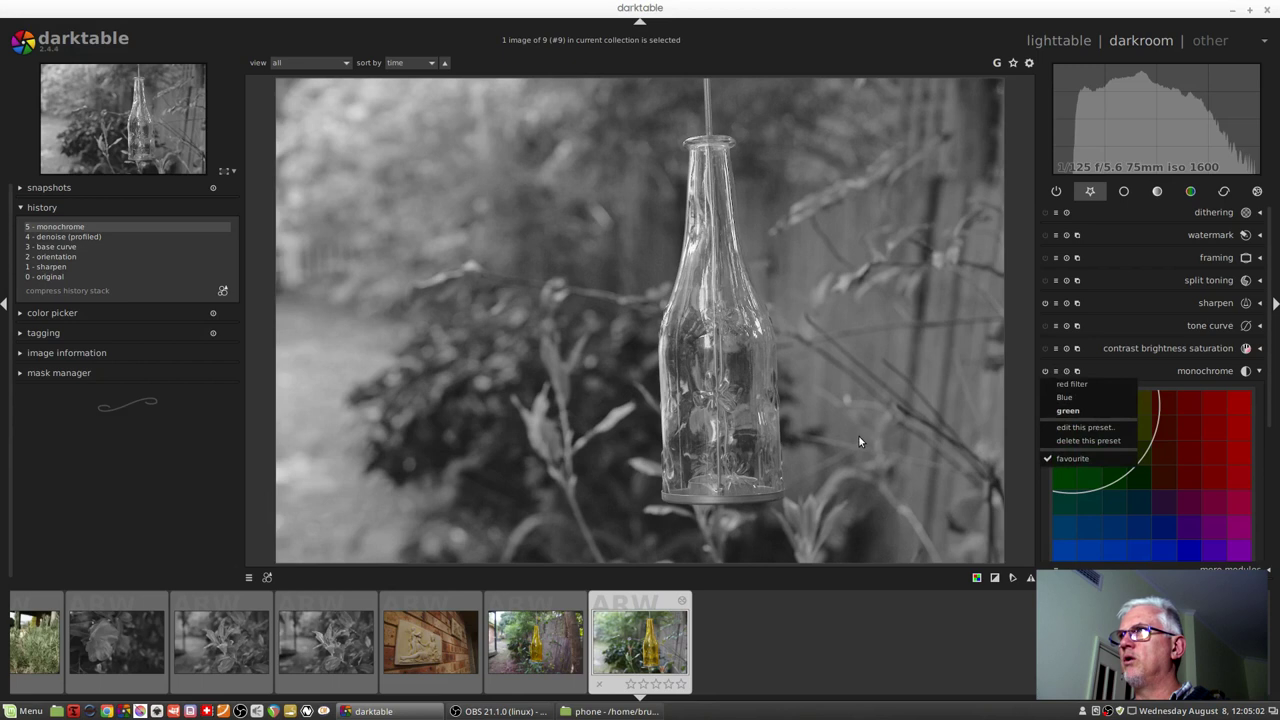
pyautogui.click(837, 410)
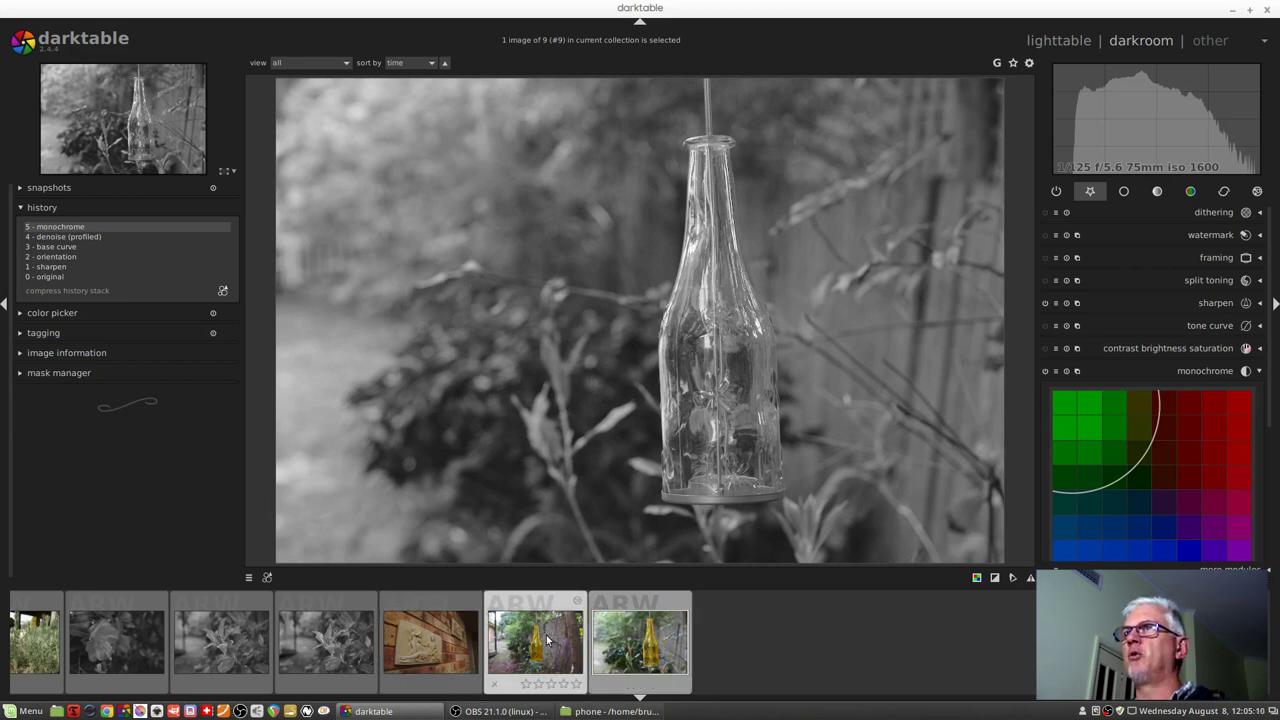
pyautogui.click(422, 638)
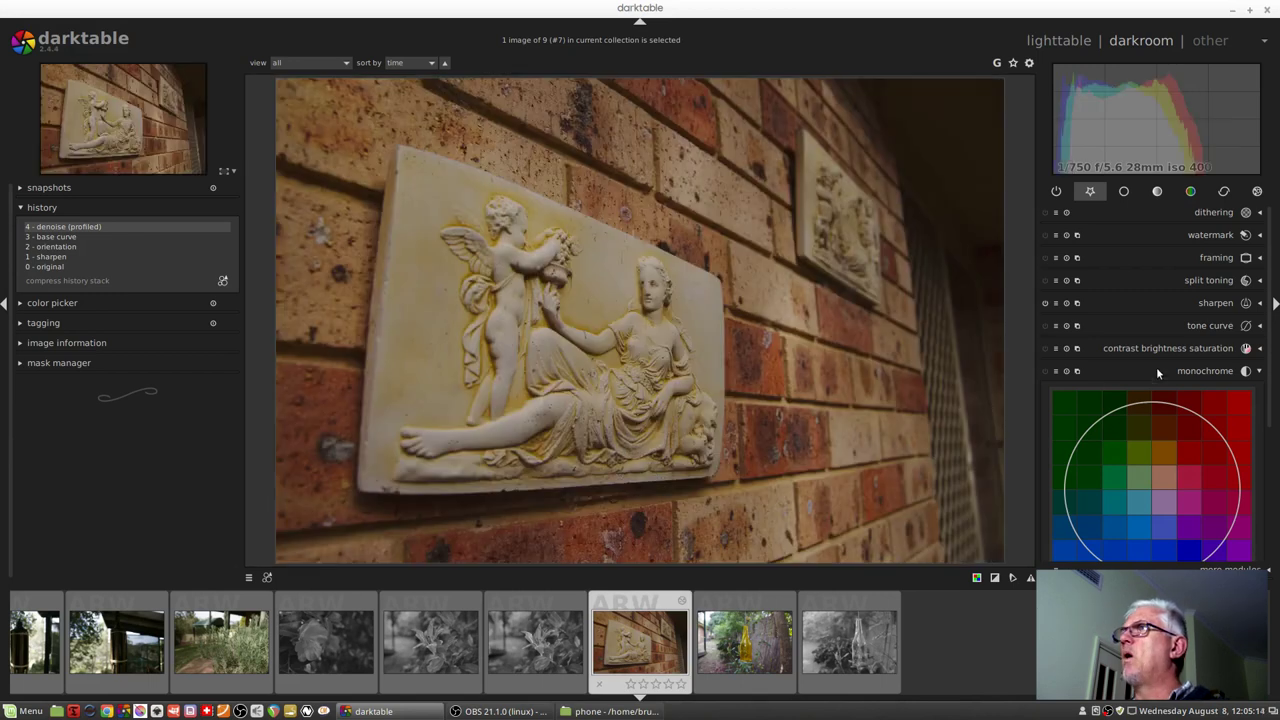
pyautogui.click(1057, 373)
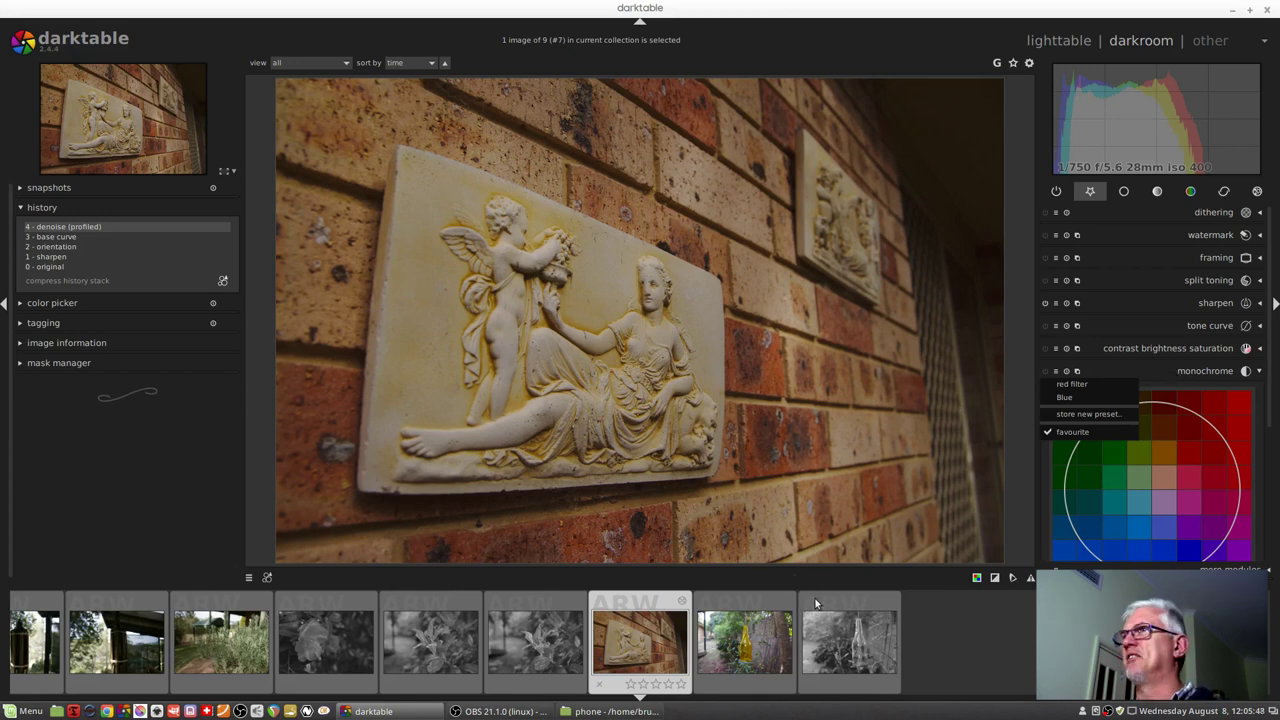
pyautogui.click(852, 645)
# Step: On the leaf photo, untick 'only show this preset for matching images' in the green preset editor
pyautogui.click(852, 642)
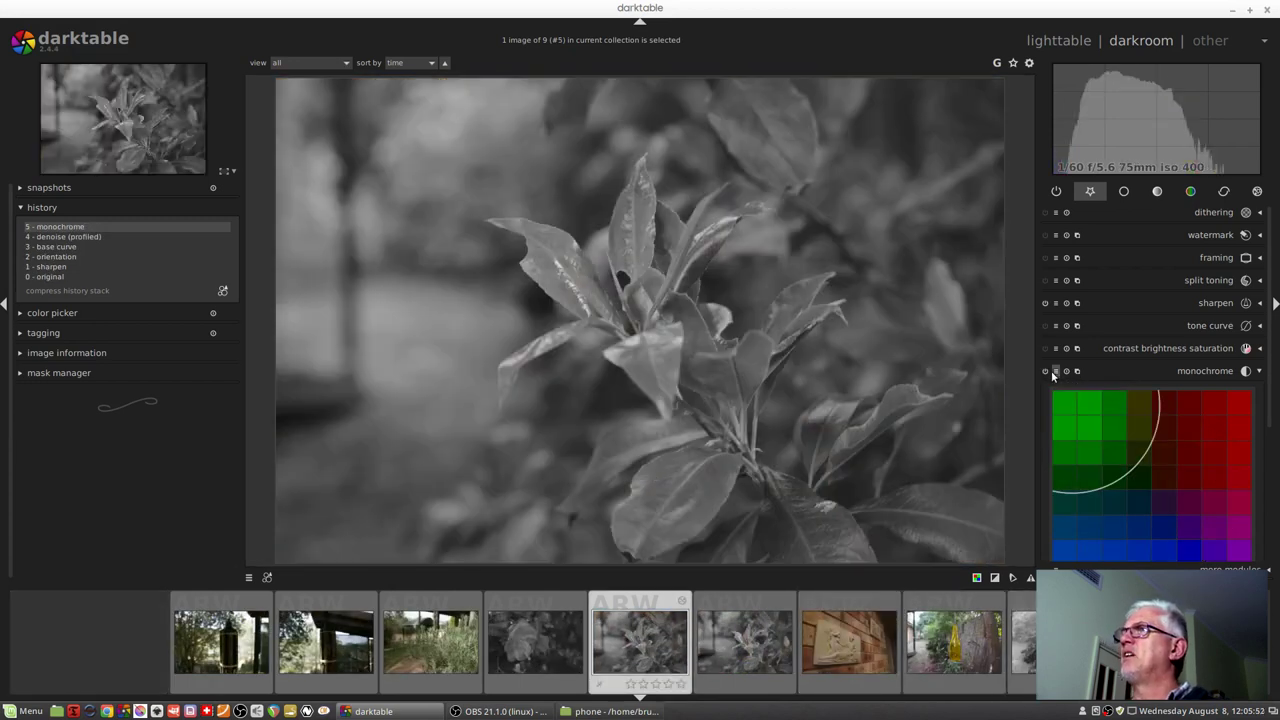
pyautogui.click(1052, 371)
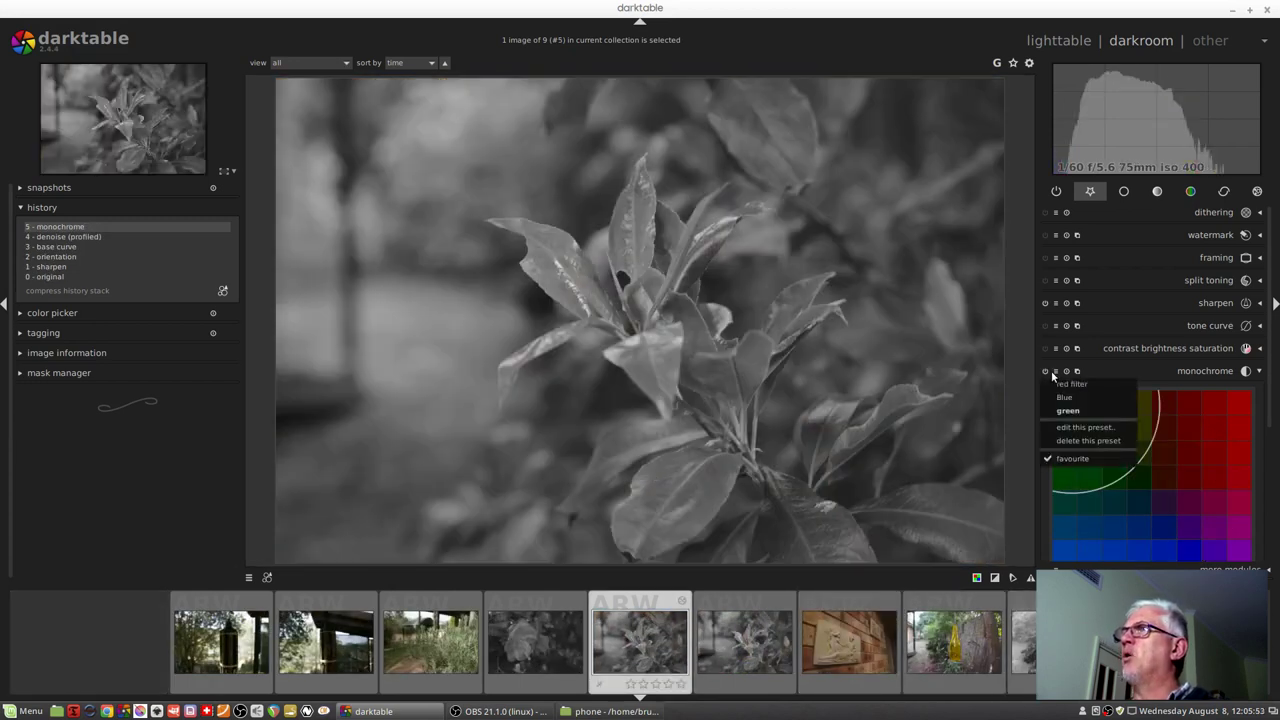
pyautogui.click(1093, 430)
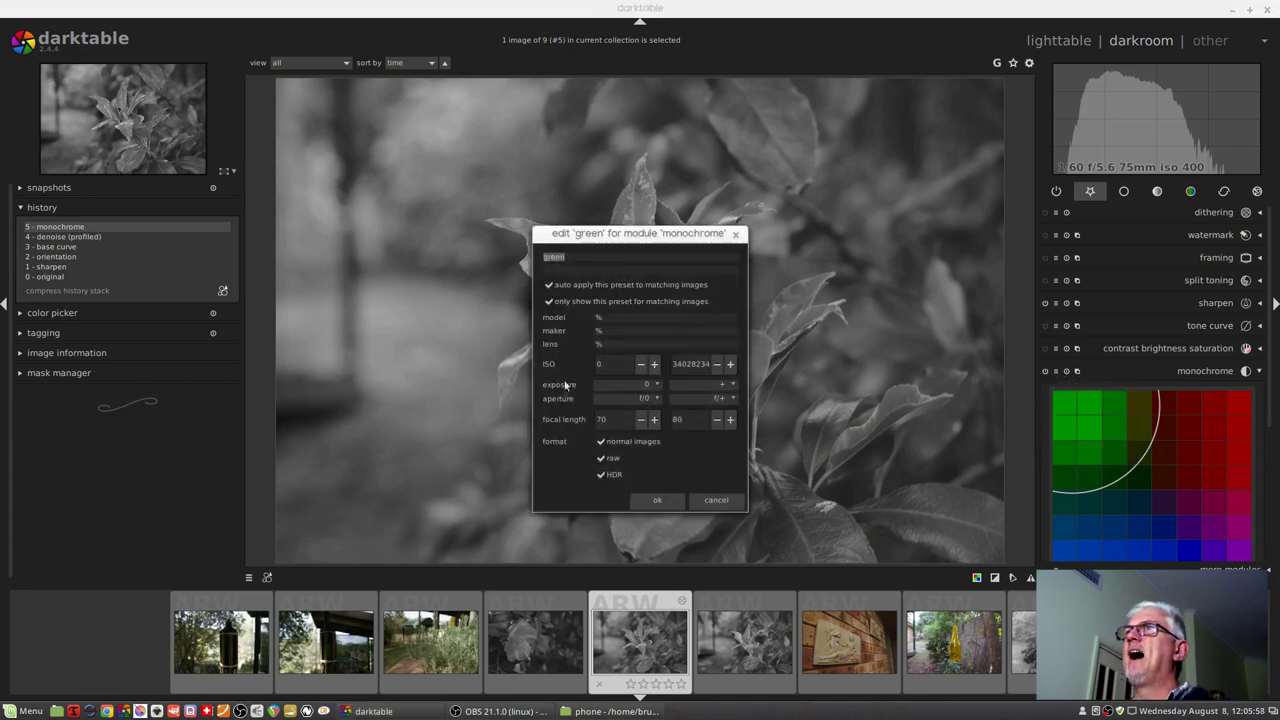
pyautogui.click(548, 301)
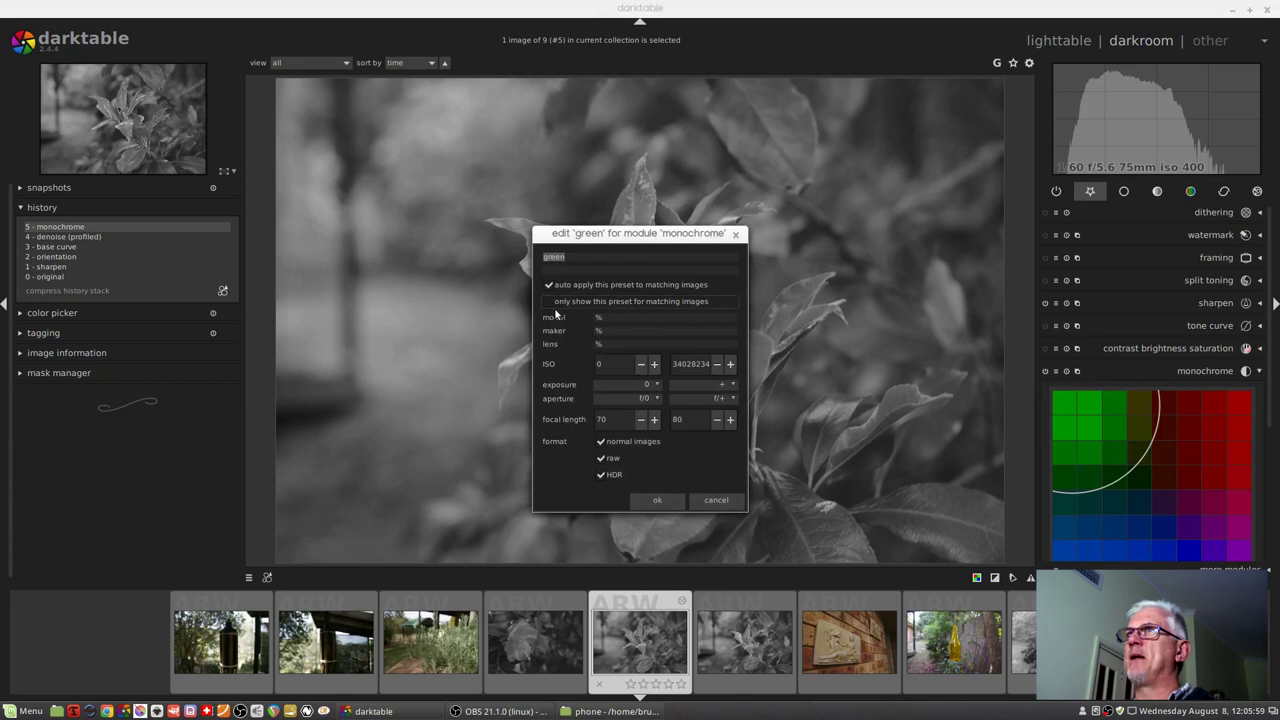
# Step: Save the green preset change and verify green is offered for the colour brick wall relief photo
pyautogui.click(657, 500)
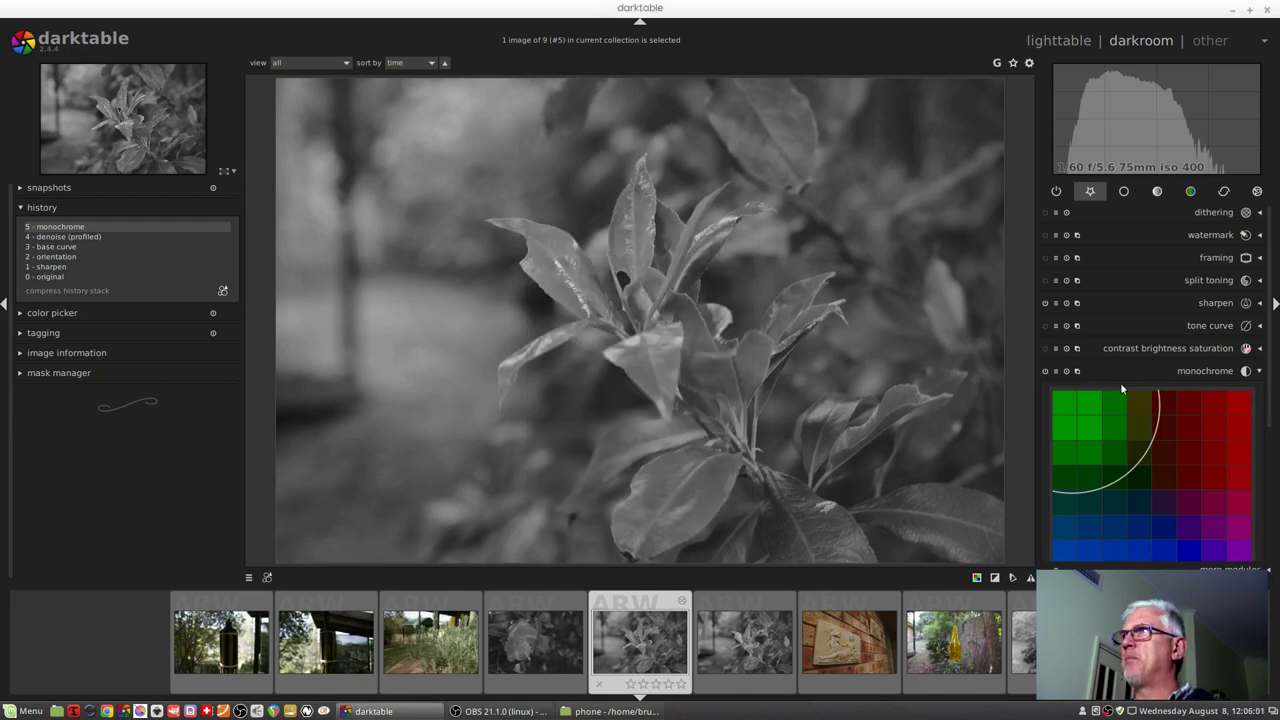
pyautogui.click(1057, 371)
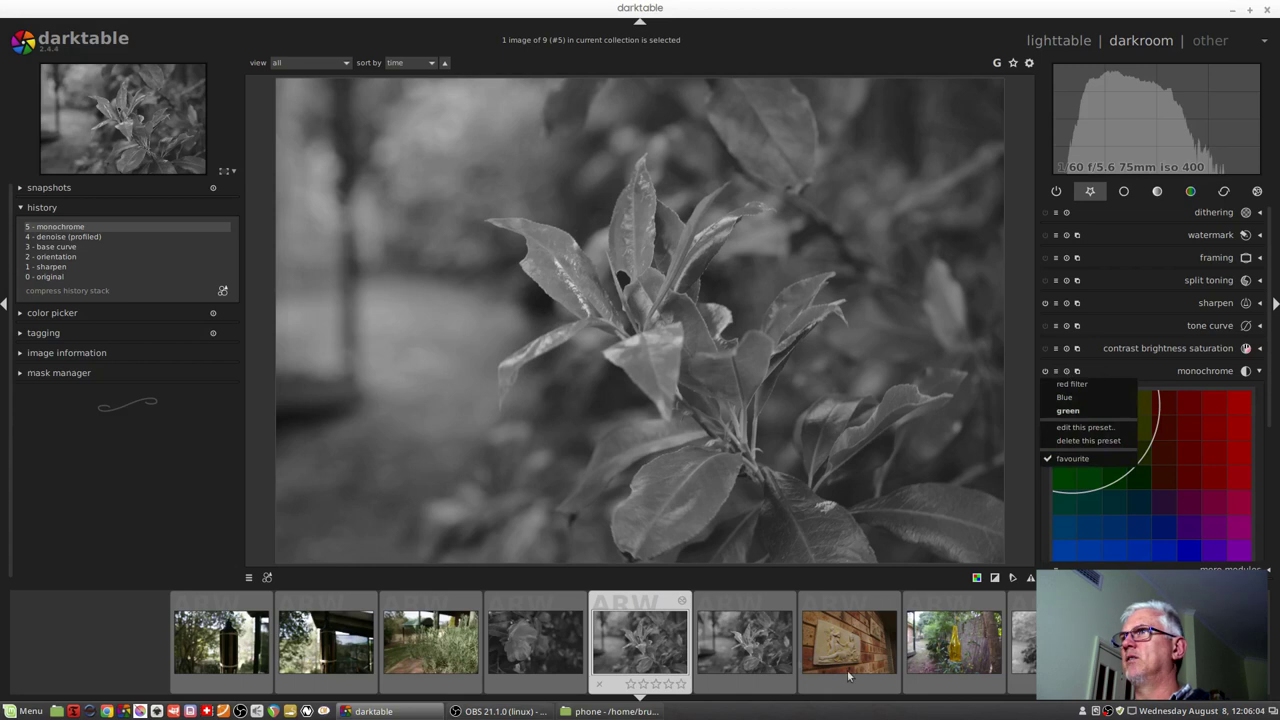
pyautogui.click(862, 618)
pyautogui.scroll(-4, 862, 618)
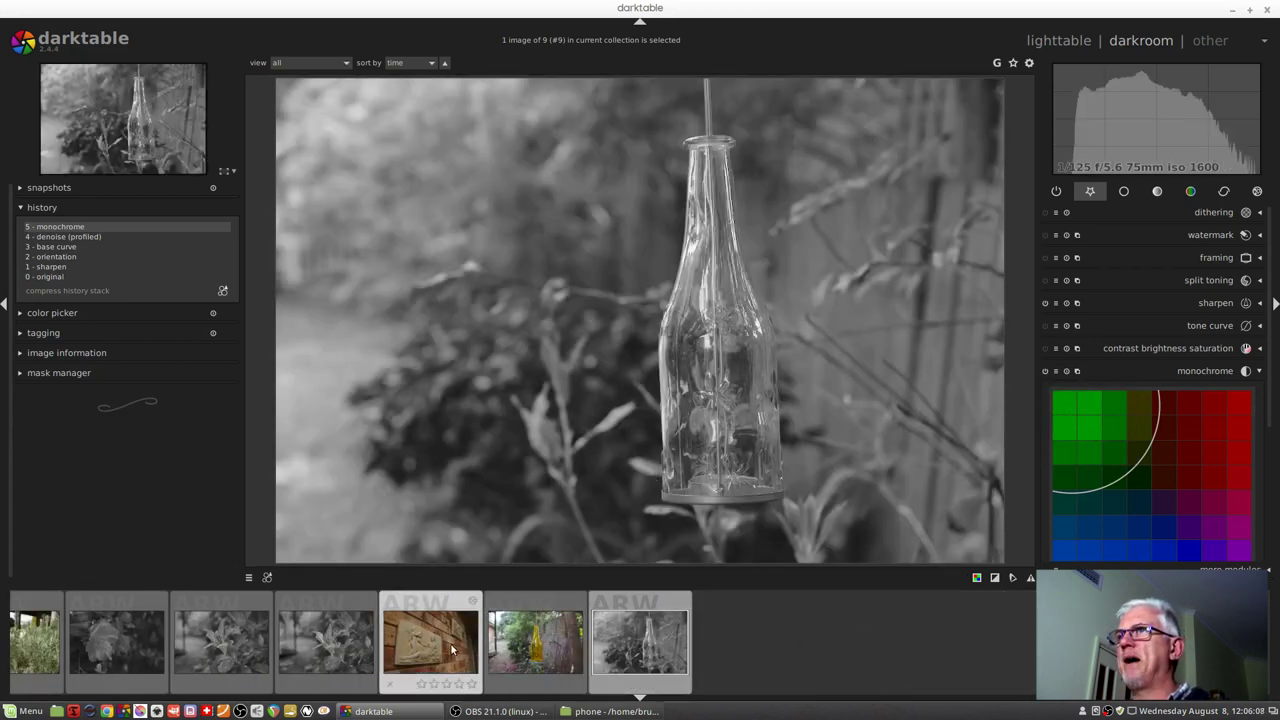
pyautogui.click(450, 643)
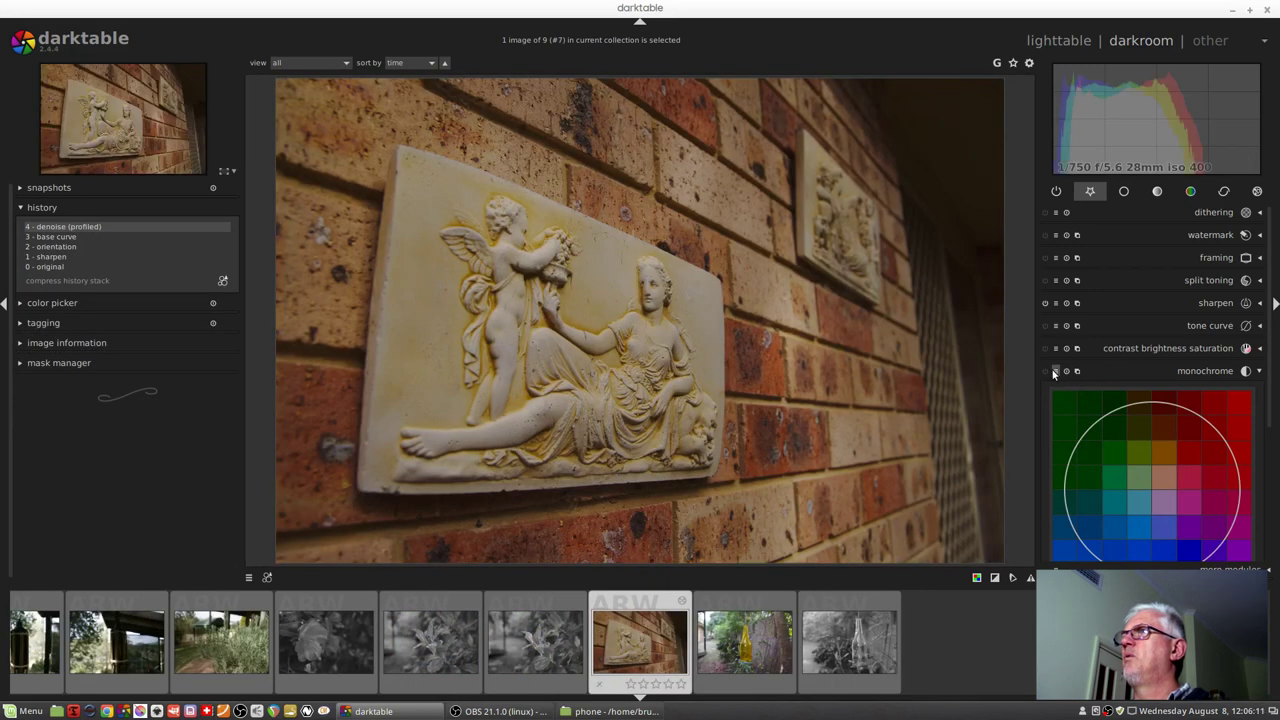
pyautogui.click(1056, 371)
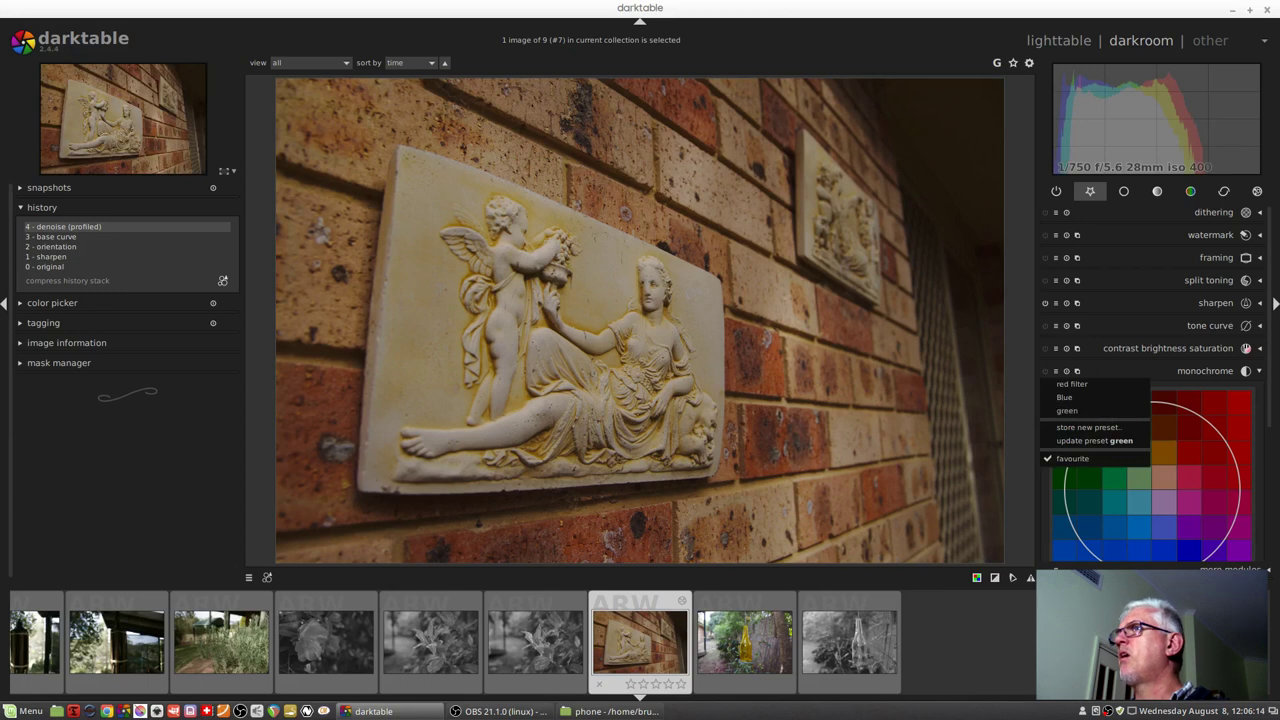
pyautogui.press('Escape')
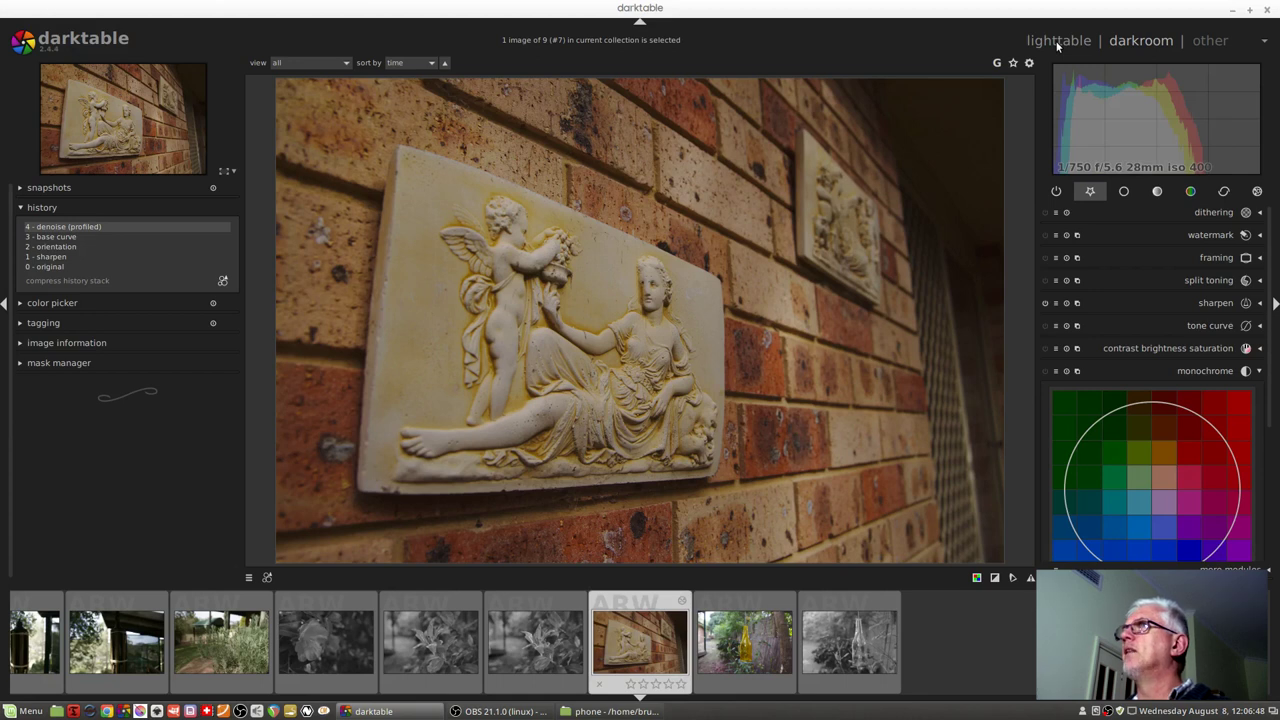
# Step: On the bottle photo, add an S-shaped tone curve lifting highlights and pulling shadows down
pyautogui.click(857, 648)
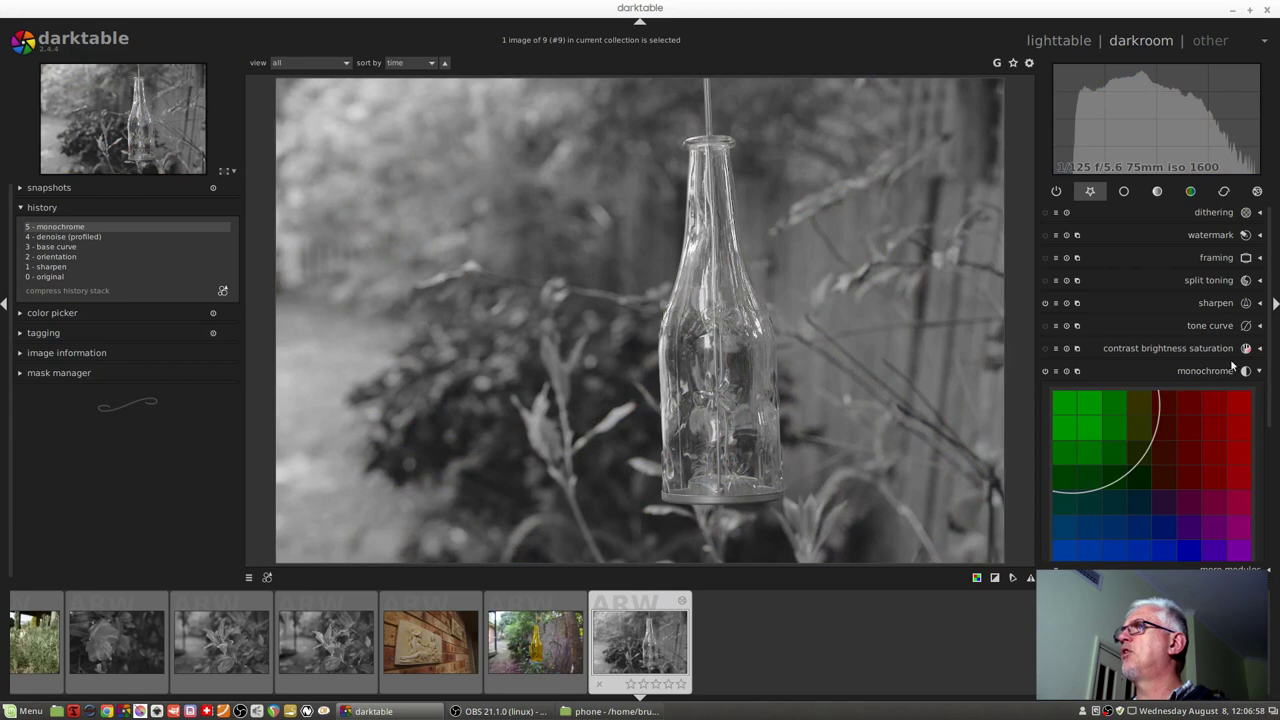
pyautogui.click(1200, 325)
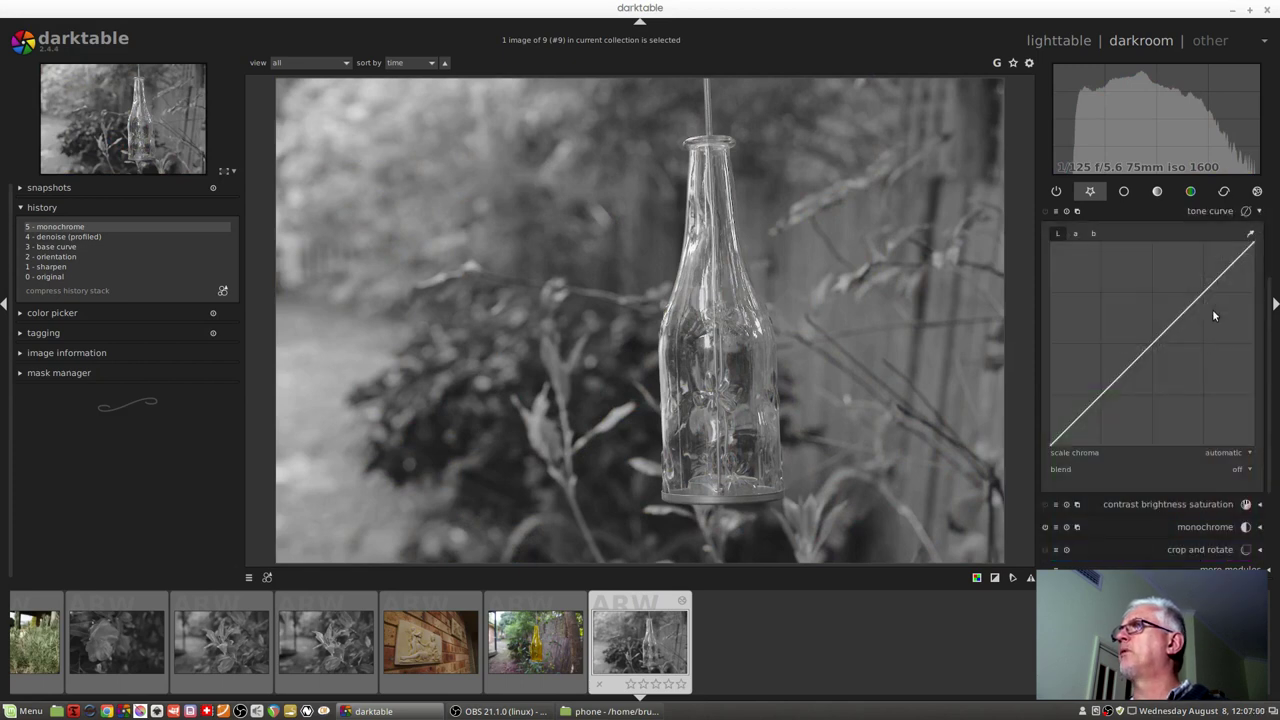
pyautogui.moveTo(1220, 277); pyautogui.dragTo(1213, 263)
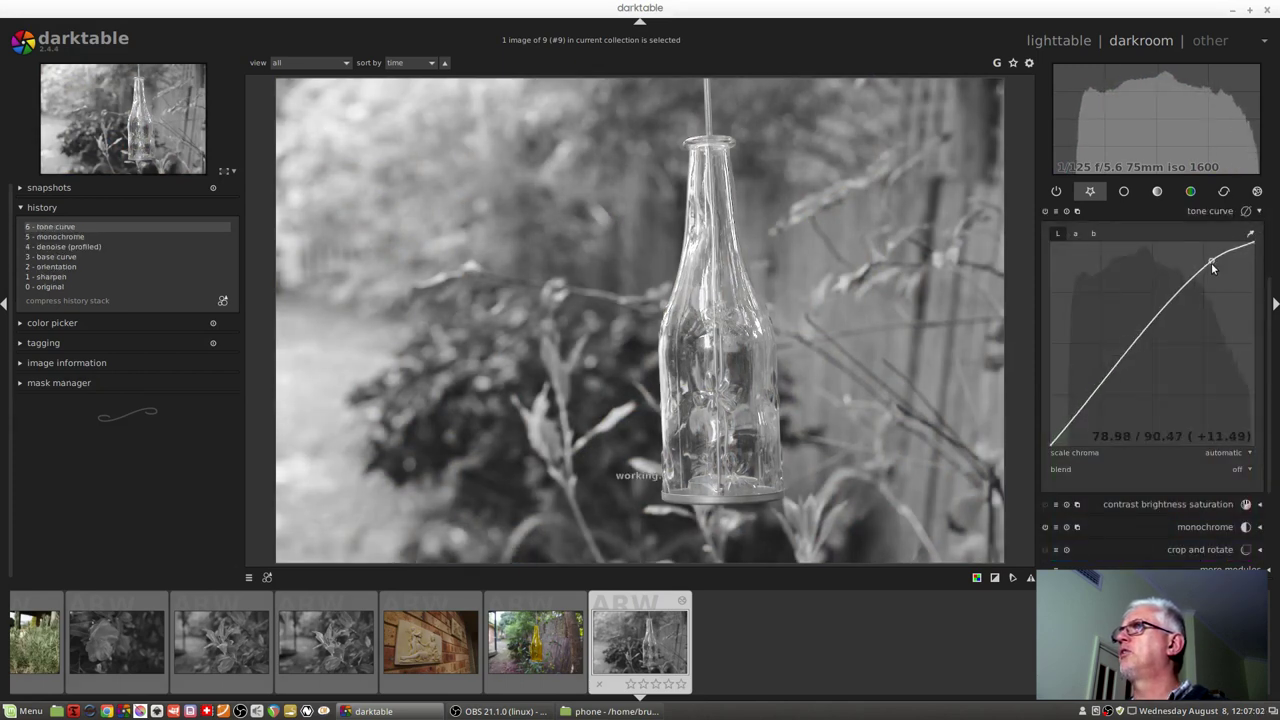
pyautogui.moveTo(1079, 428); pyautogui.dragTo(1076, 436)
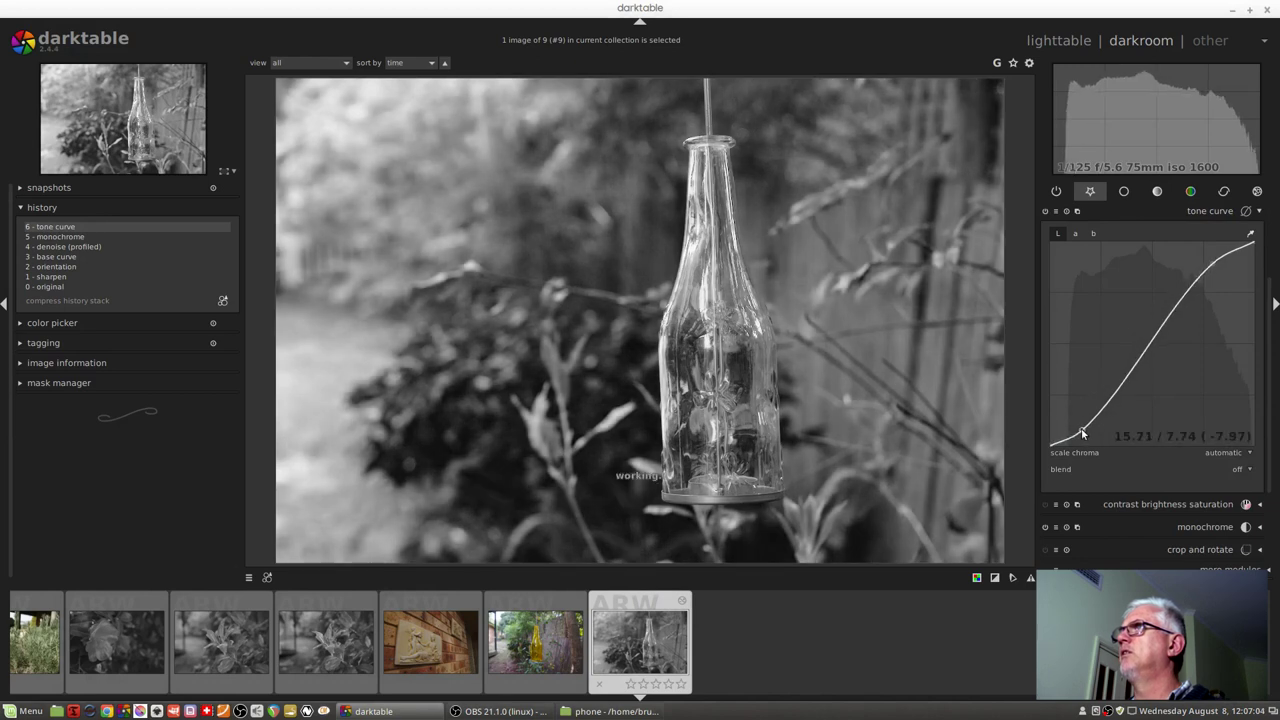
pyautogui.click(1201, 214)
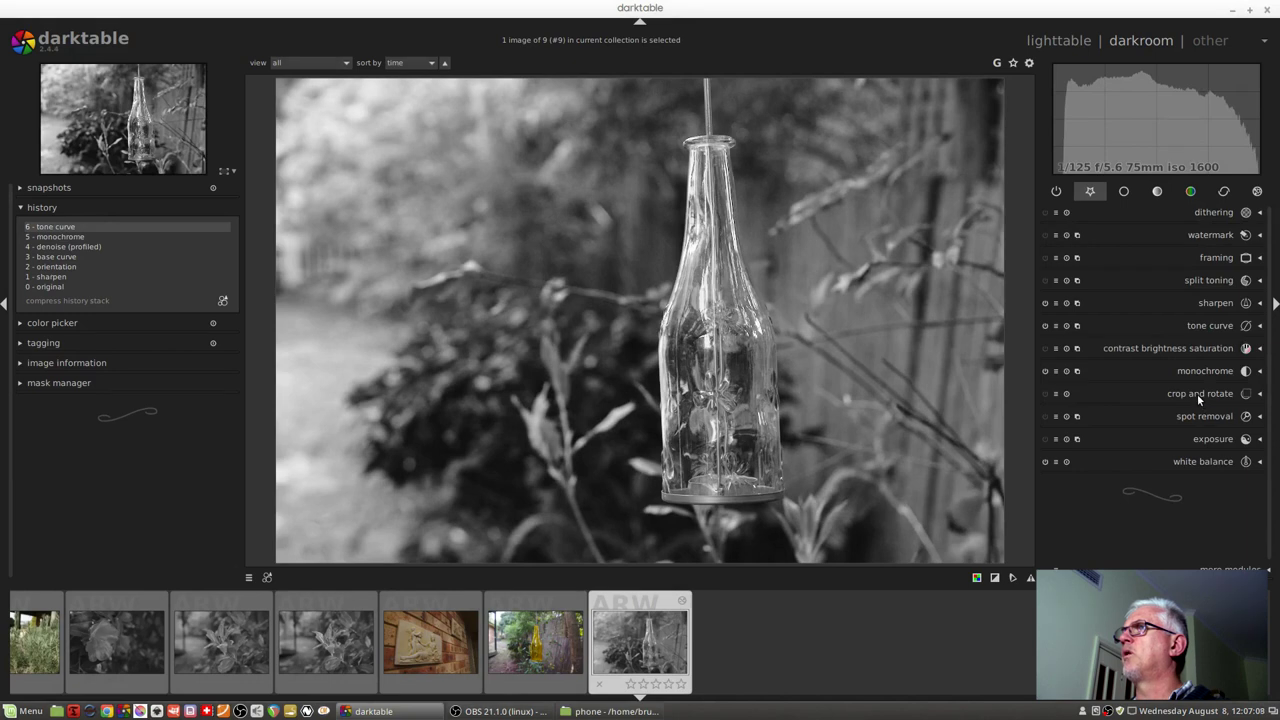
# Step: Apply a square crop shifted left so the bottle sits centred
pyautogui.click(1197, 394)
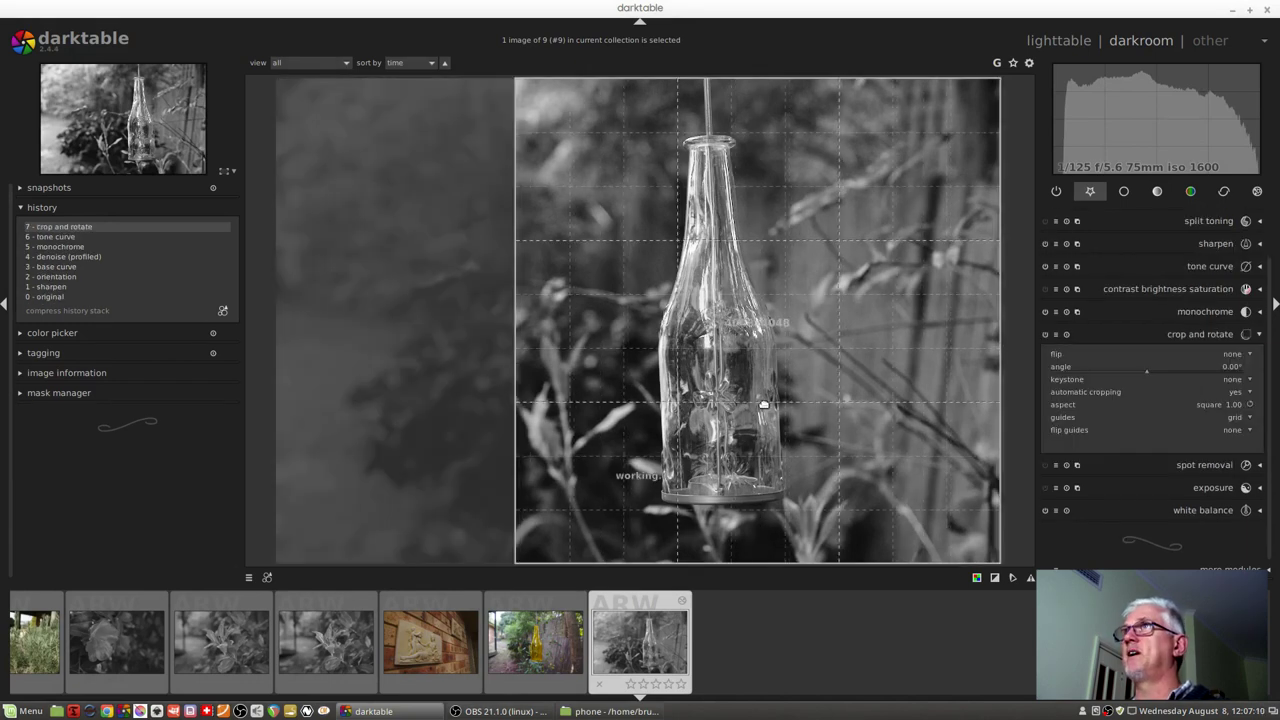
pyautogui.moveTo(761, 403); pyautogui.dragTo(735, 353)
pyautogui.press('Return')
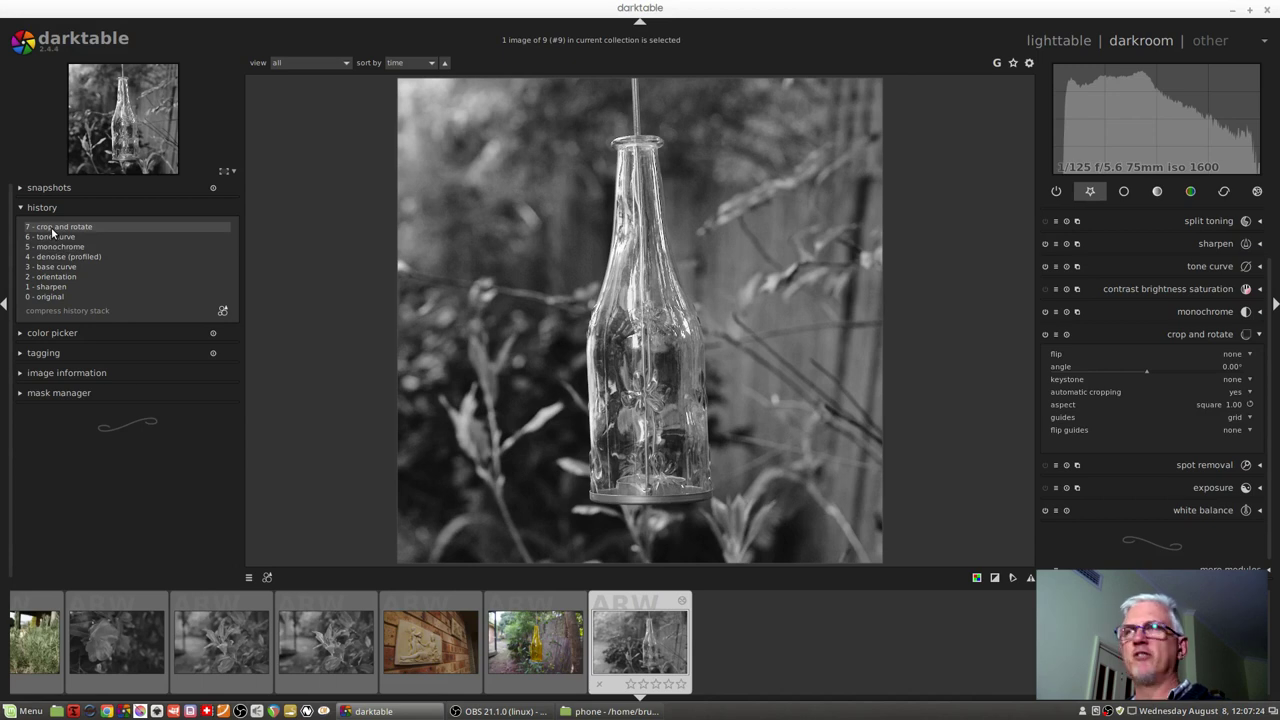
# Step: From the lighttable styles module, create style 'ep 011' described 'monochrome, tone curve and square crop'
pyautogui.click(1052, 41)
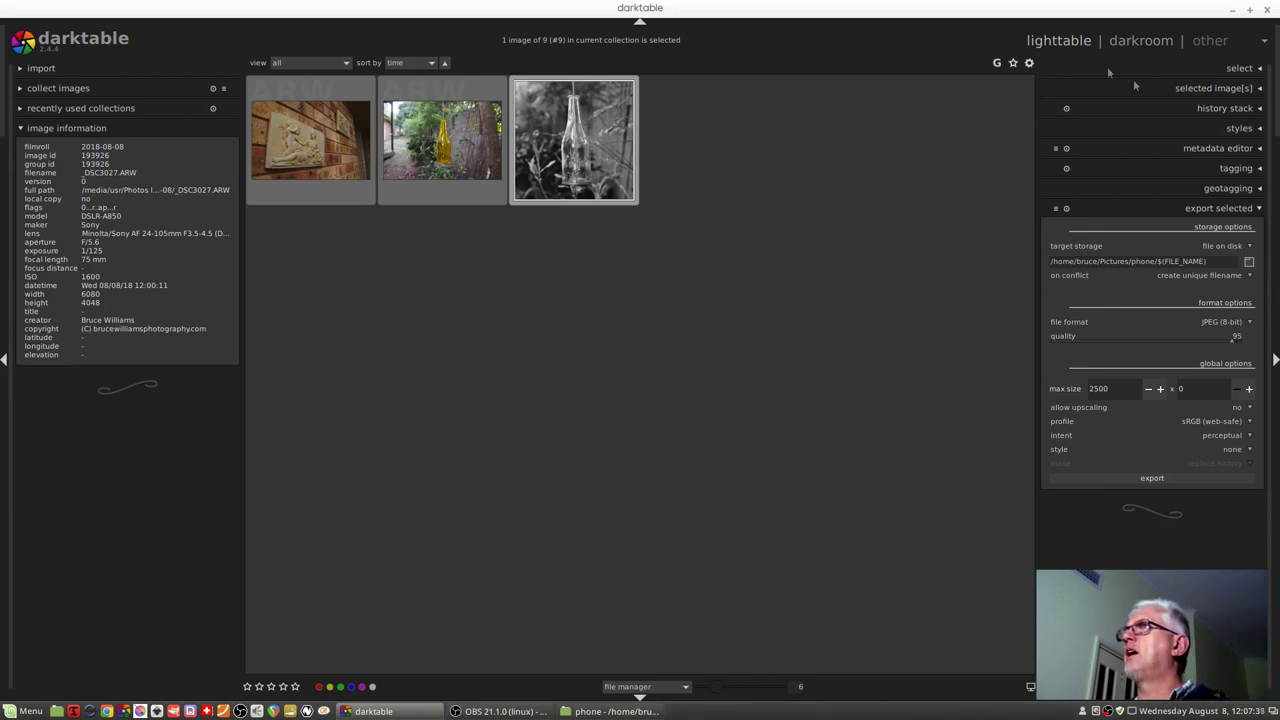
pyautogui.click(1238, 128)
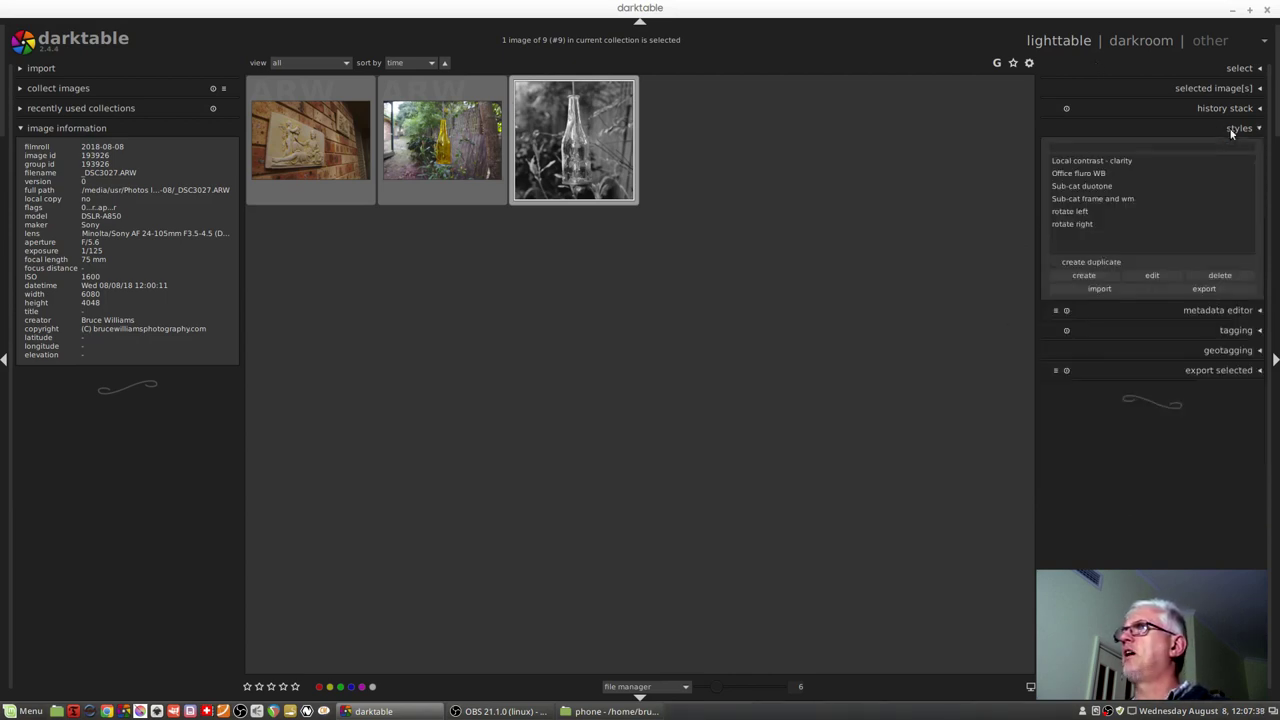
pyautogui.click(1083, 276)
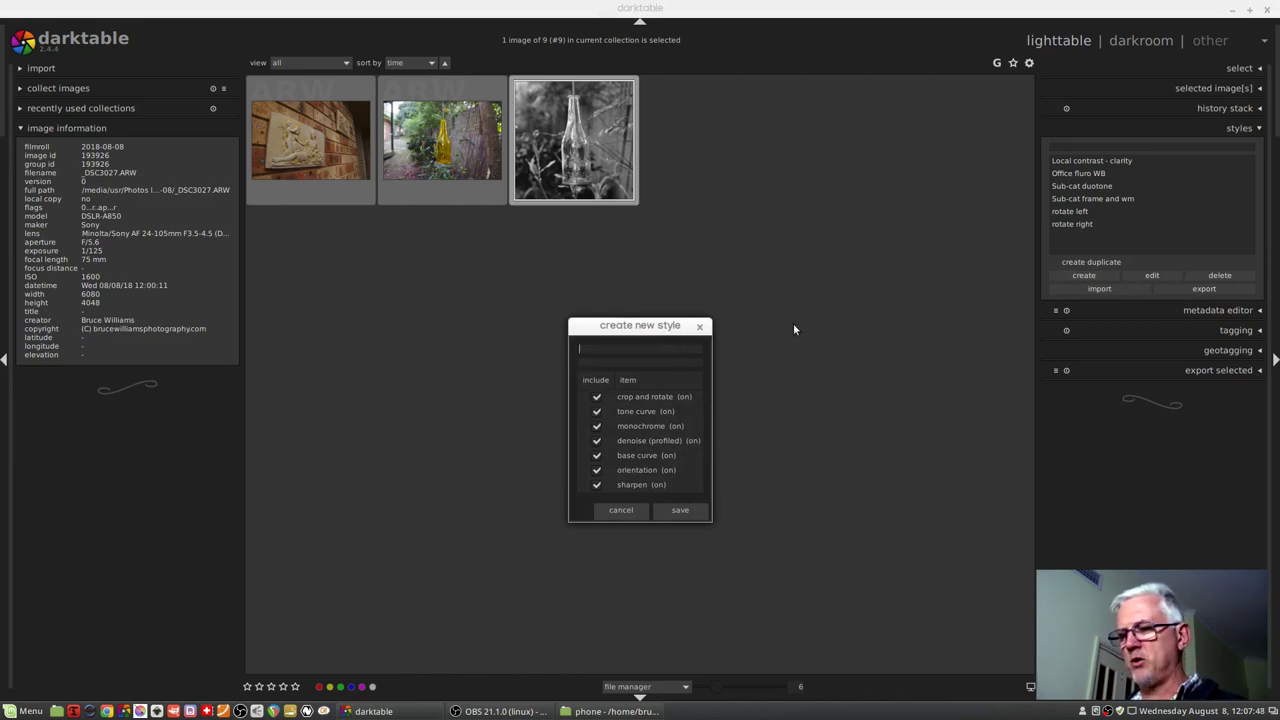
pyautogui.write('ep 011')
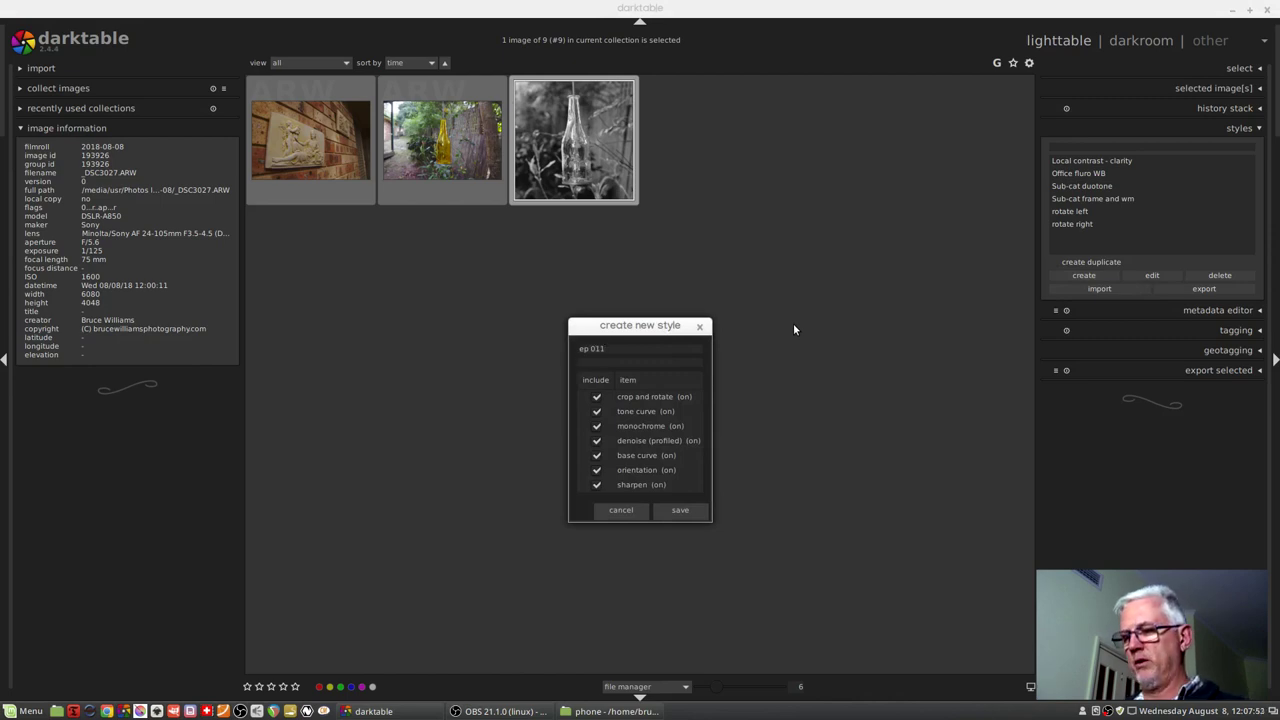
pyautogui.press('Tab')
pyautogui.write('monochrome')
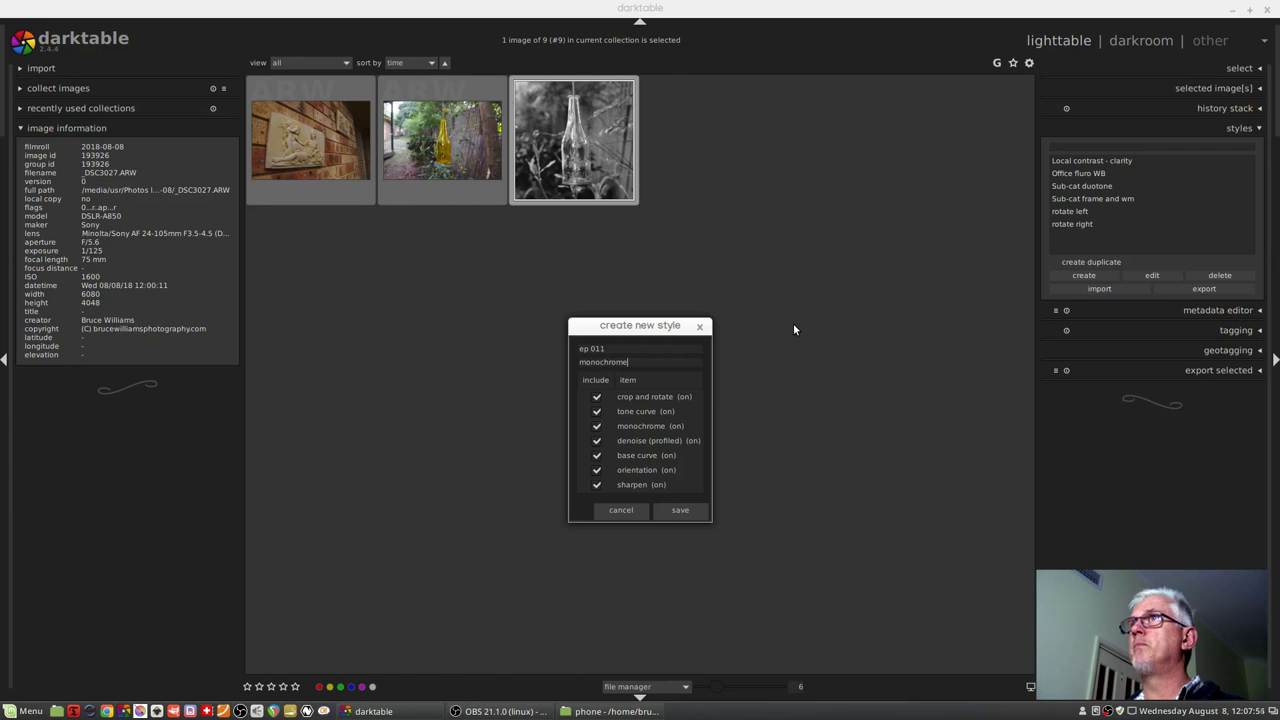
pyautogui.write(', tone curve,')
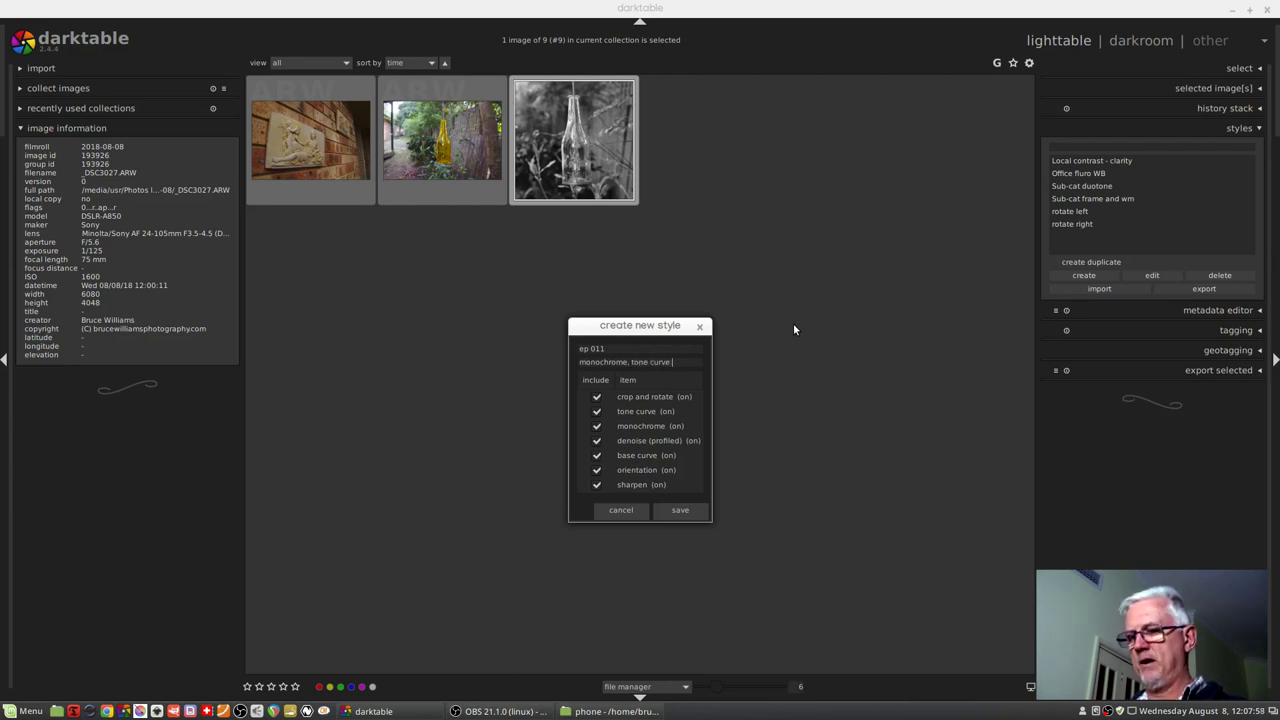
pyautogui.press('BackSpace')
pyautogui.write('and square c')
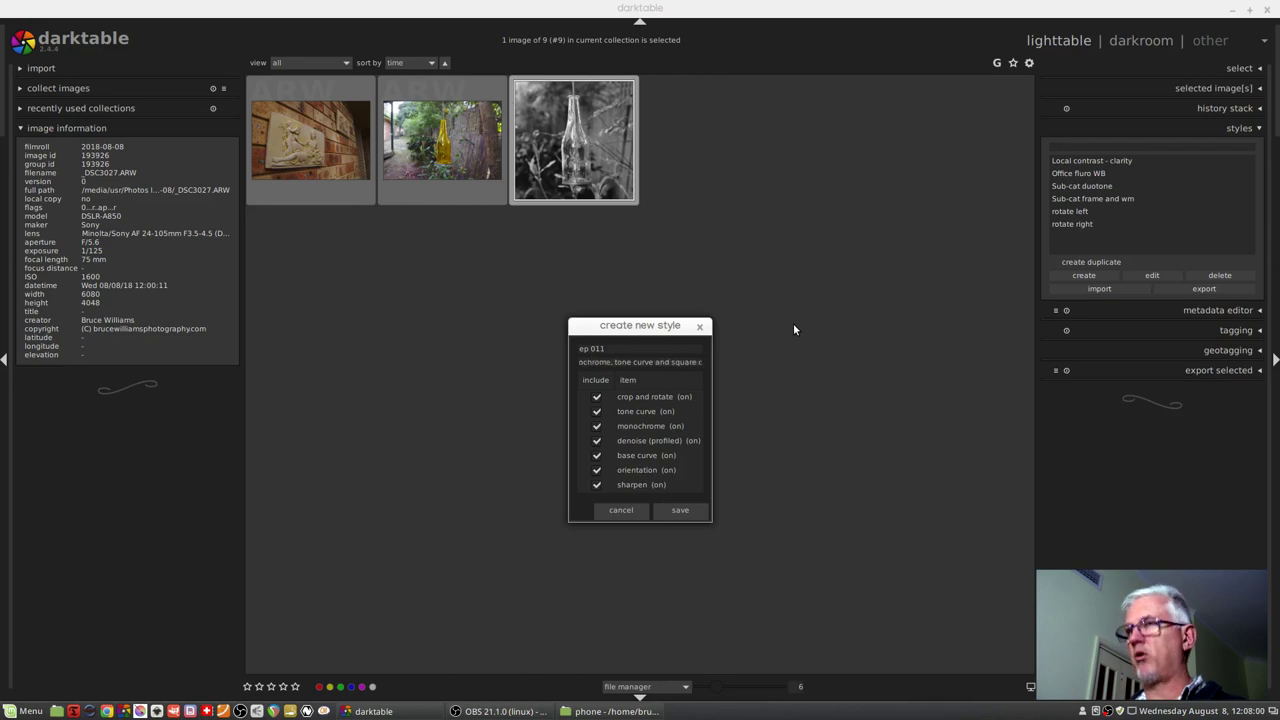
pyautogui.write('rop')
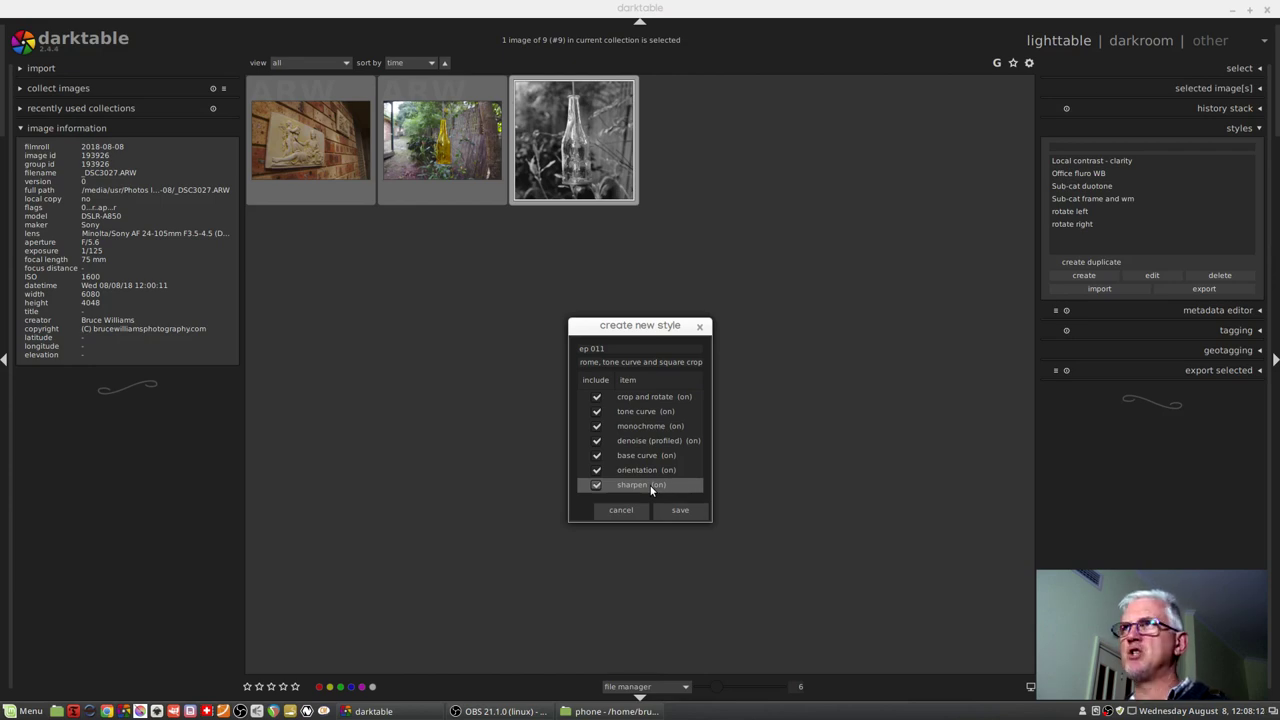
# Step: Exclude sharpen, orientation, base curve and denoise (profiled), then save the ep 011 style
pyautogui.click(597, 485)
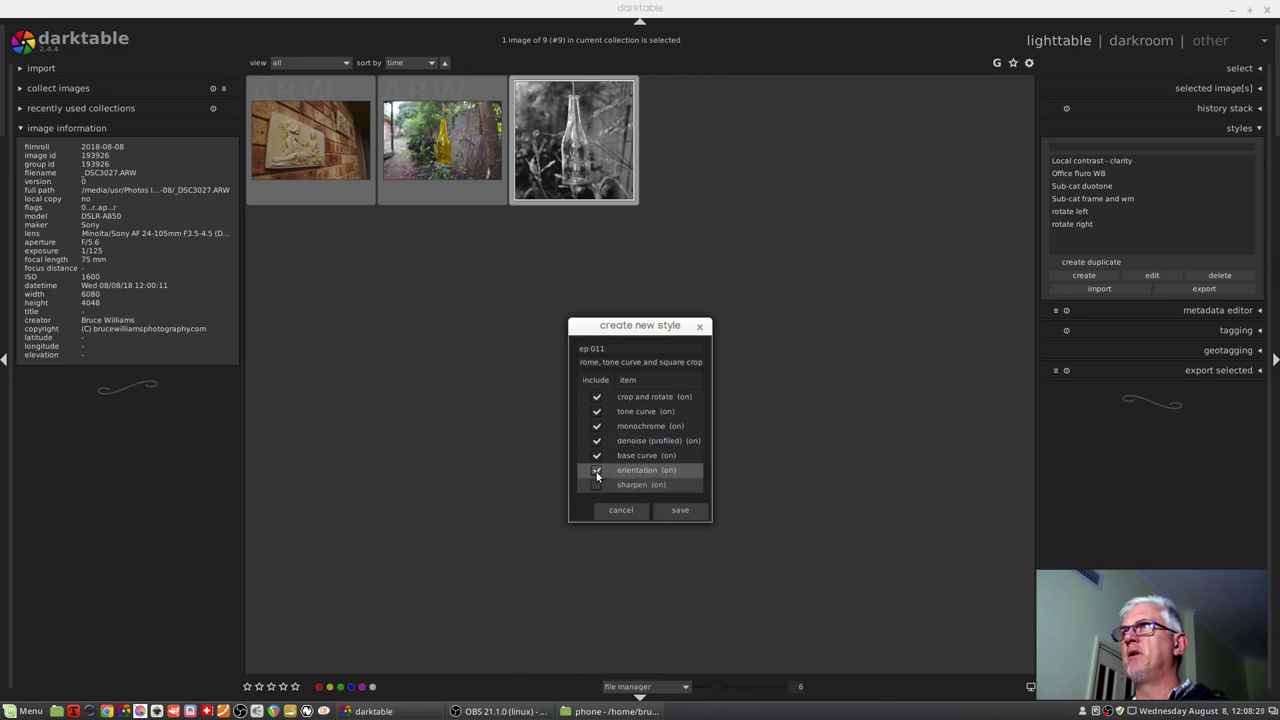
pyautogui.click(597, 472)
pyautogui.click(598, 457)
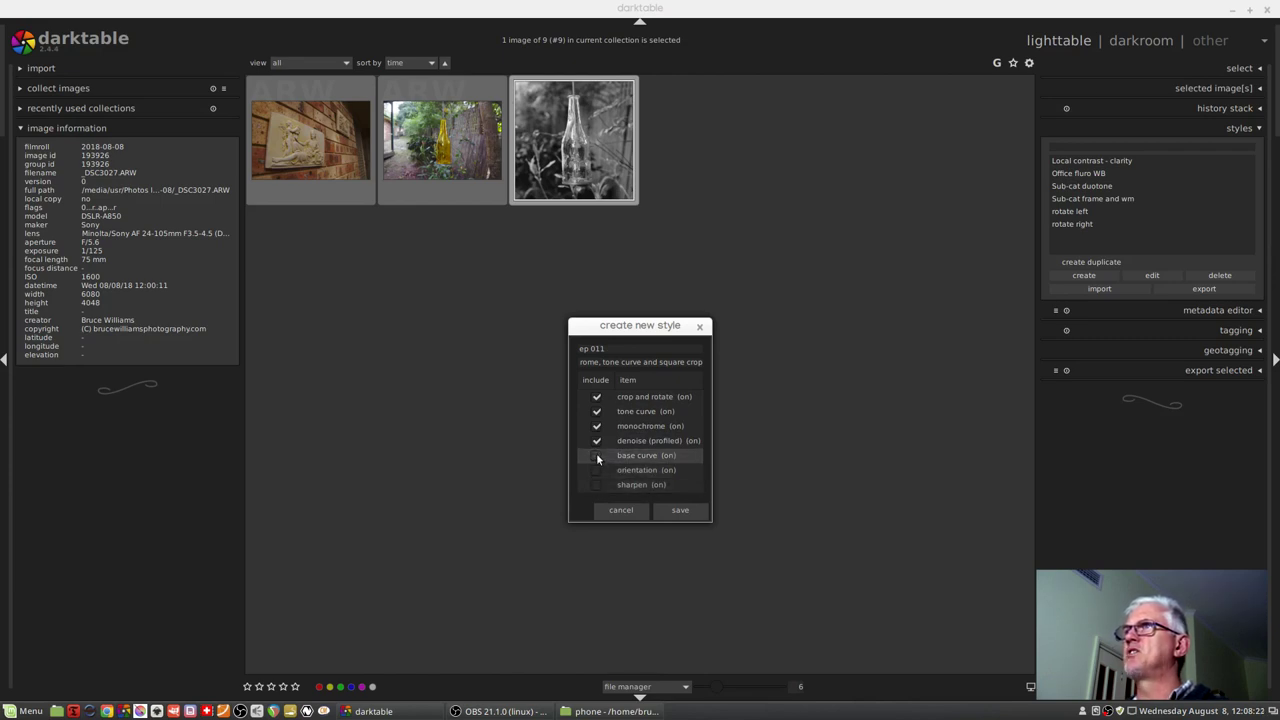
pyautogui.click(597, 442)
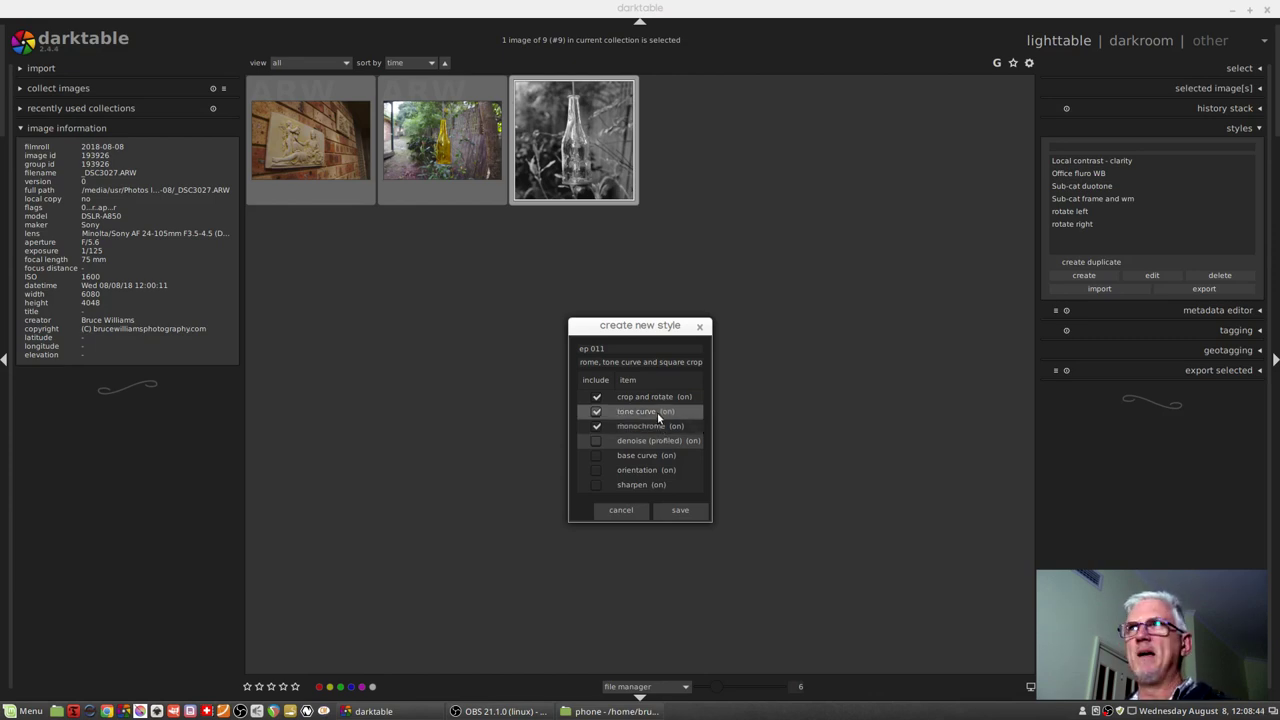
pyautogui.click(680, 511)
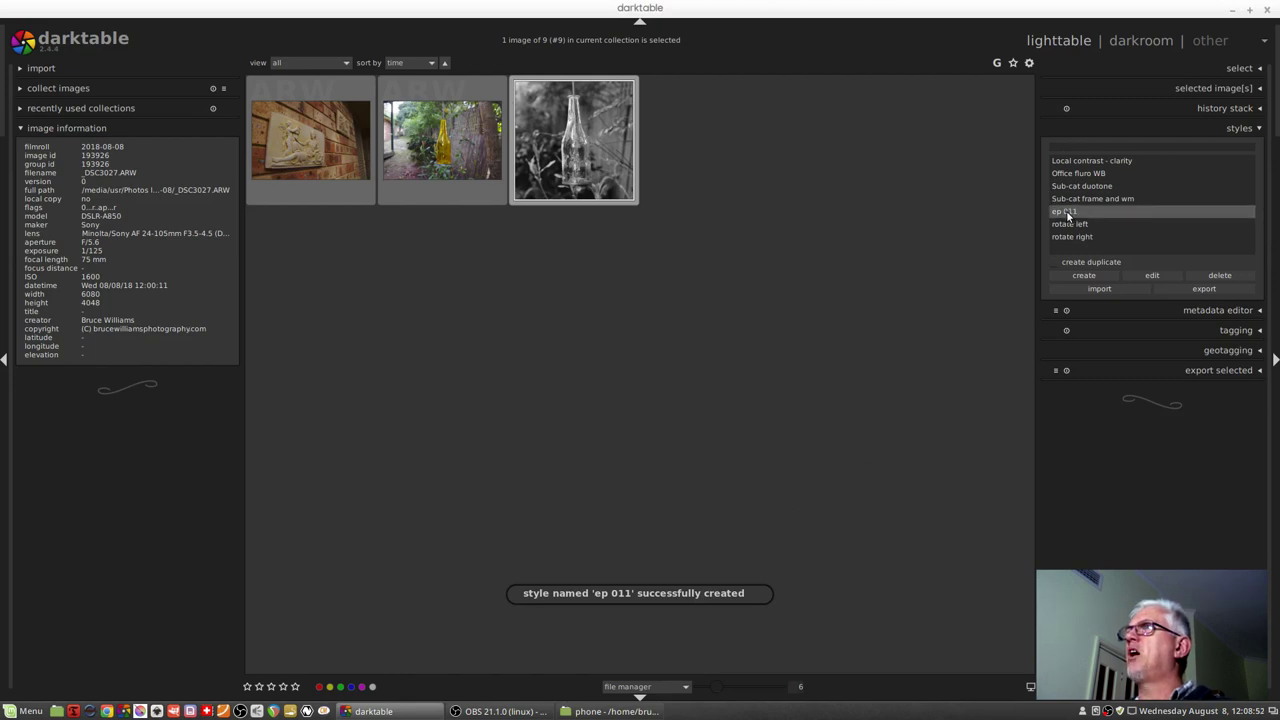
# Step: Select the five photos from the yellow bottle back to the fourth photo and apply the ep 011 style
pyautogui.moveTo(1068, 216)
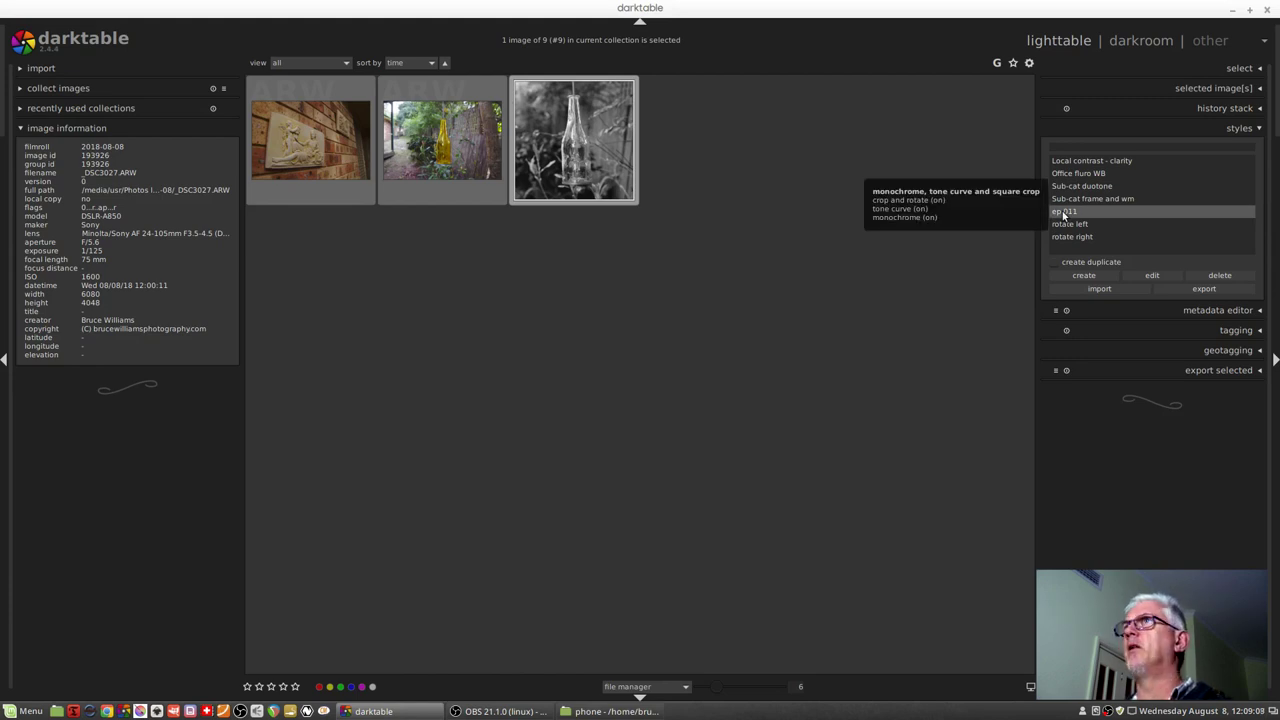
pyautogui.scroll(1, 671, 296)
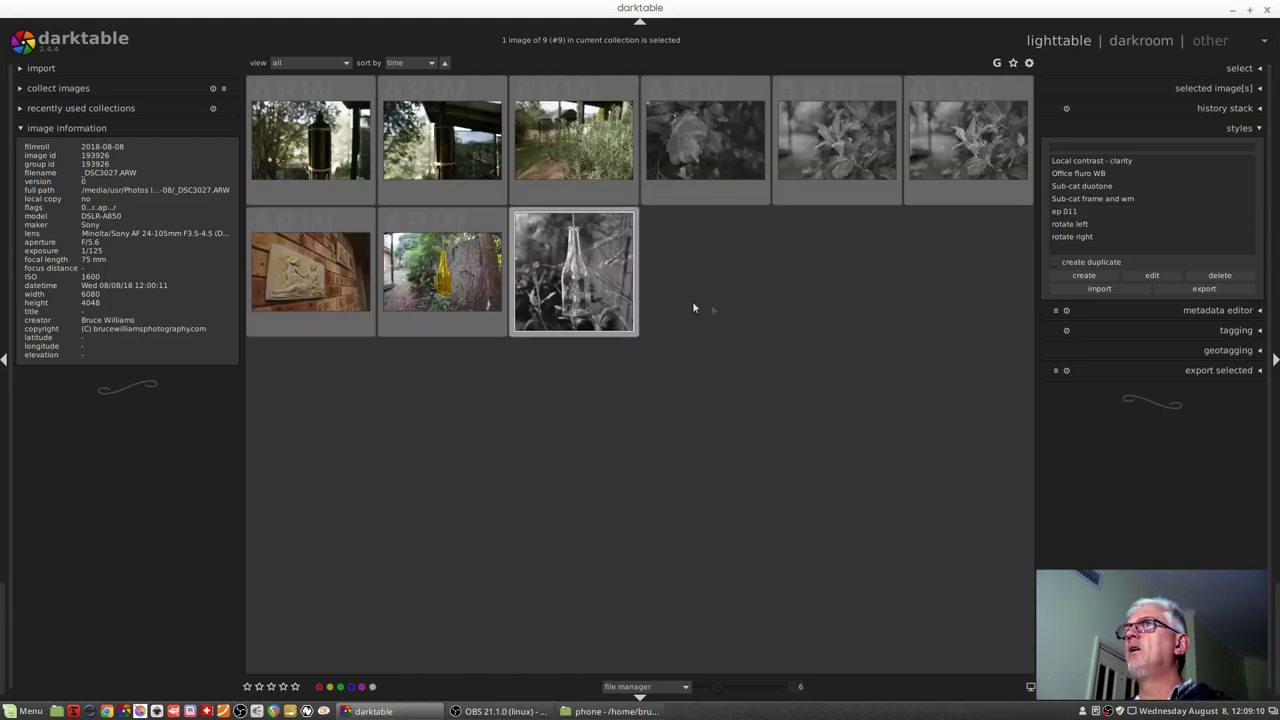
pyautogui.click(497, 297)
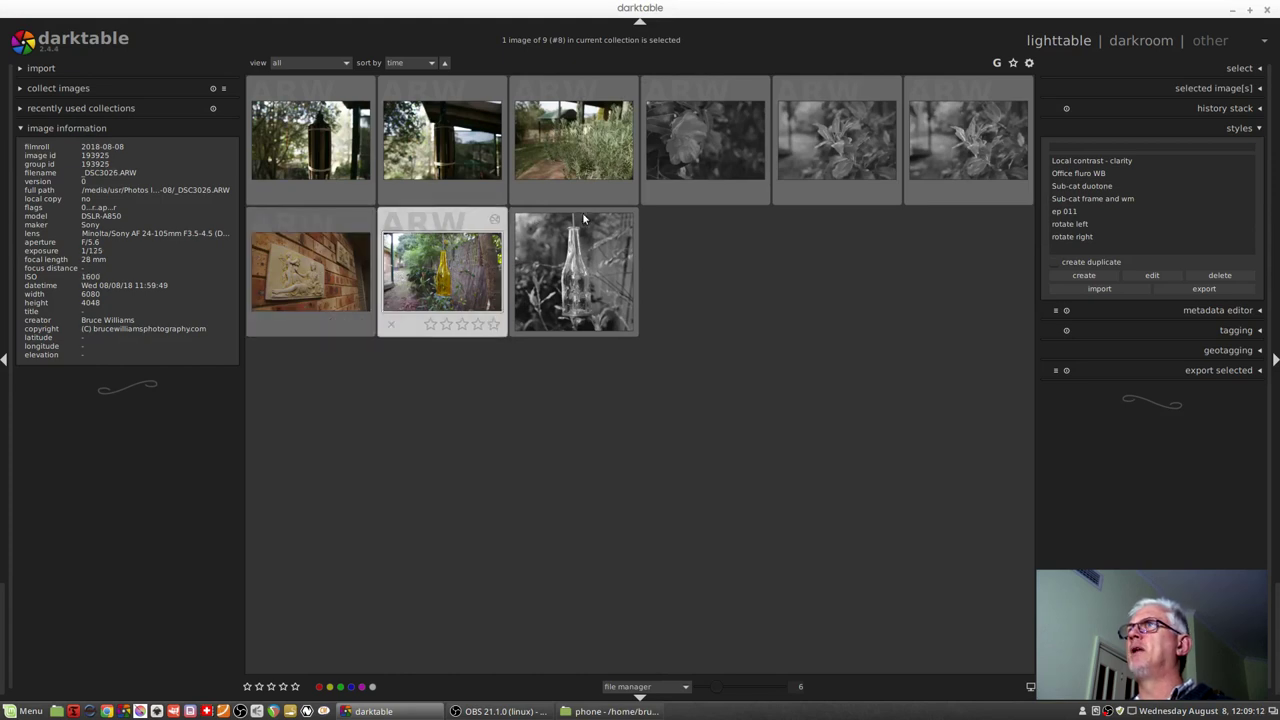
pyautogui.keyDown('shift'); pyautogui.click(714, 144); pyautogui.keyUp('shift')
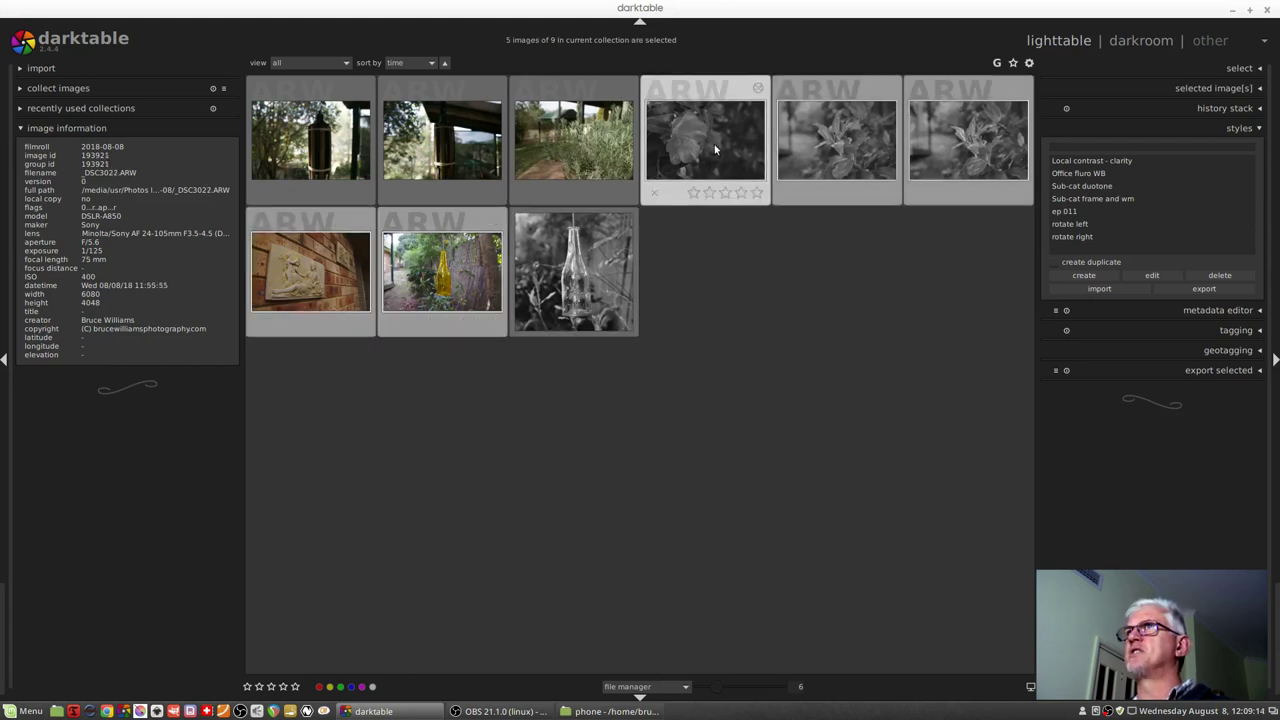
pyautogui.doubleClick(1064, 216)
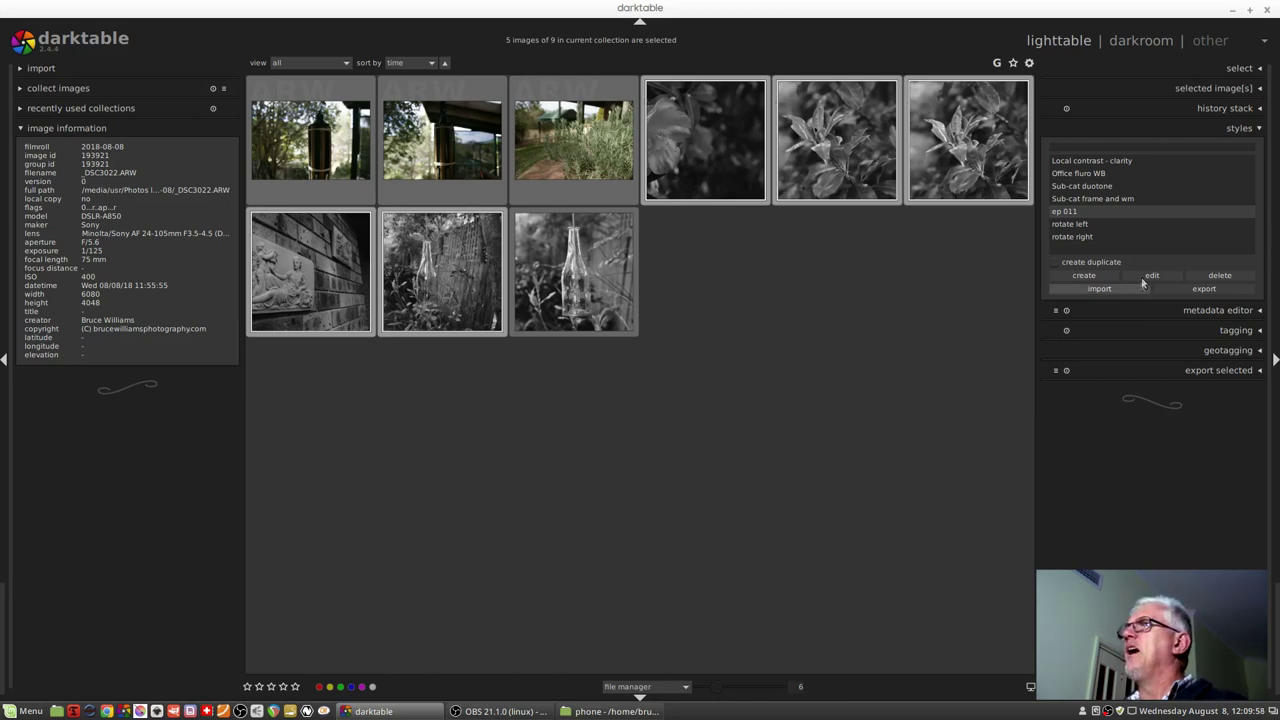
# Step: With the fourth photo selected, include orientation in the ep 011 style and save it
pyautogui.click(828, 284)
pyautogui.click(729, 156)
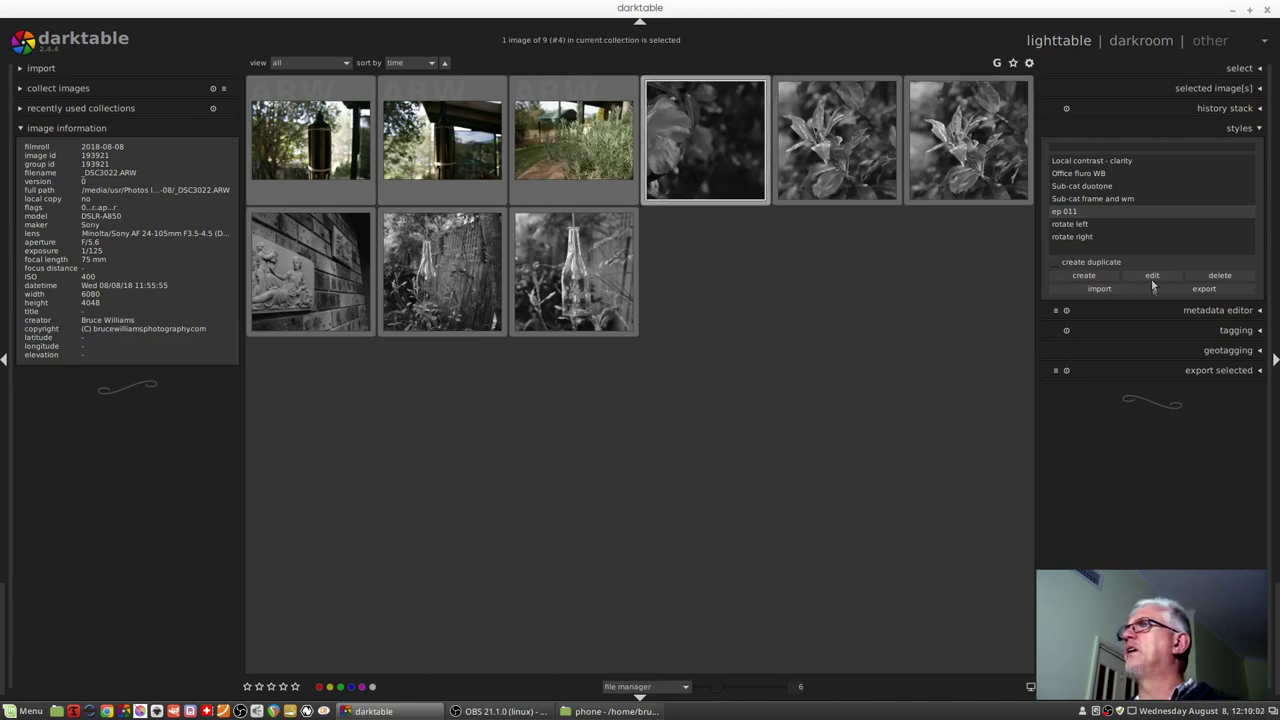
pyautogui.click(1067, 213)
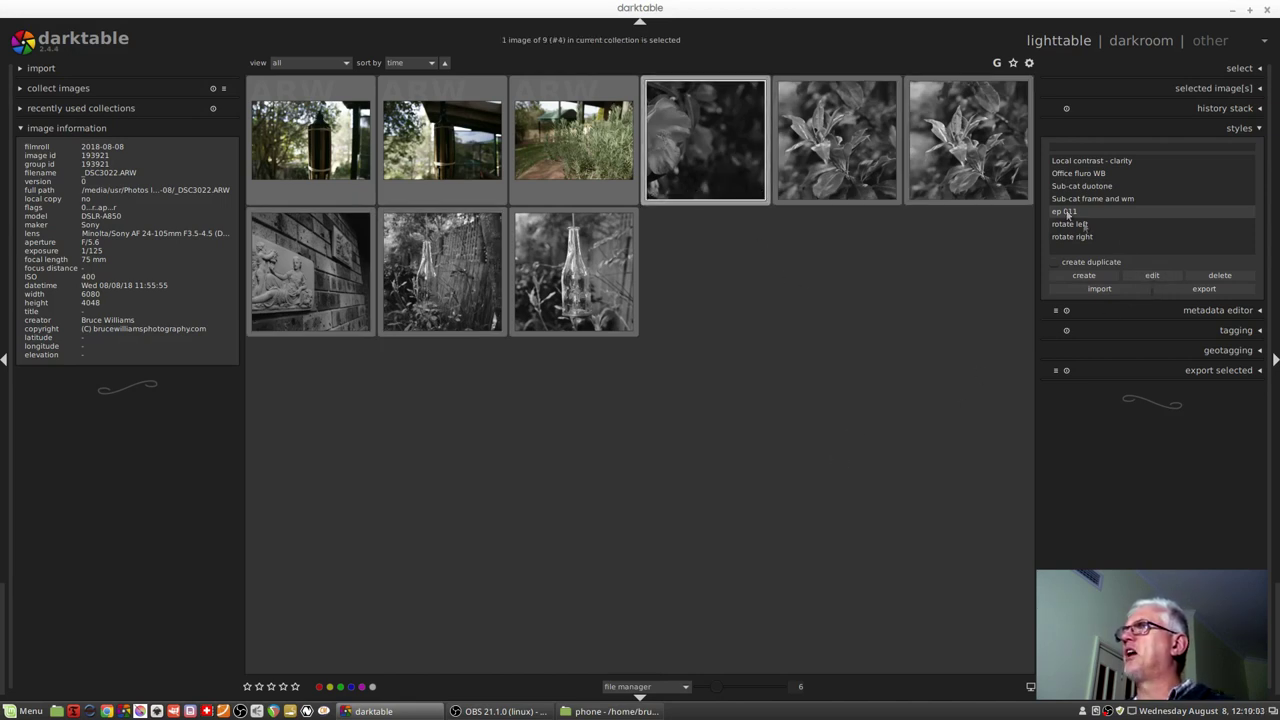
pyautogui.click(1148, 276)
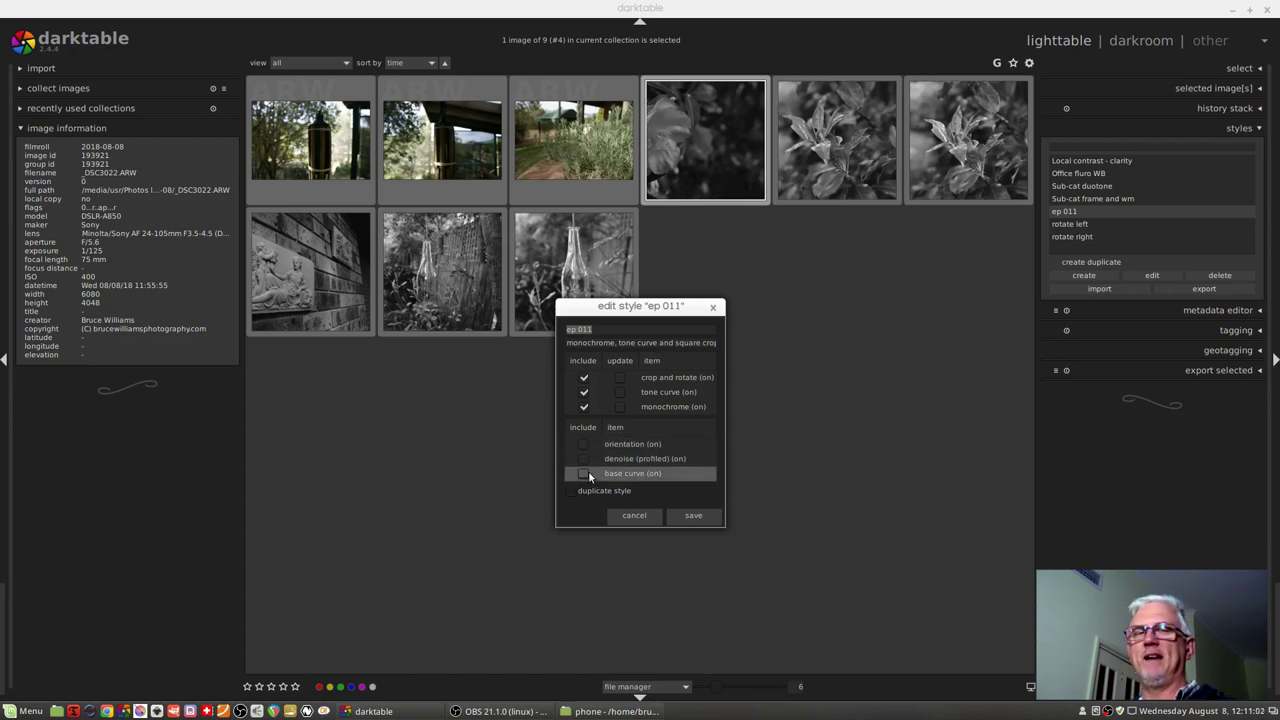
pyautogui.click(583, 443)
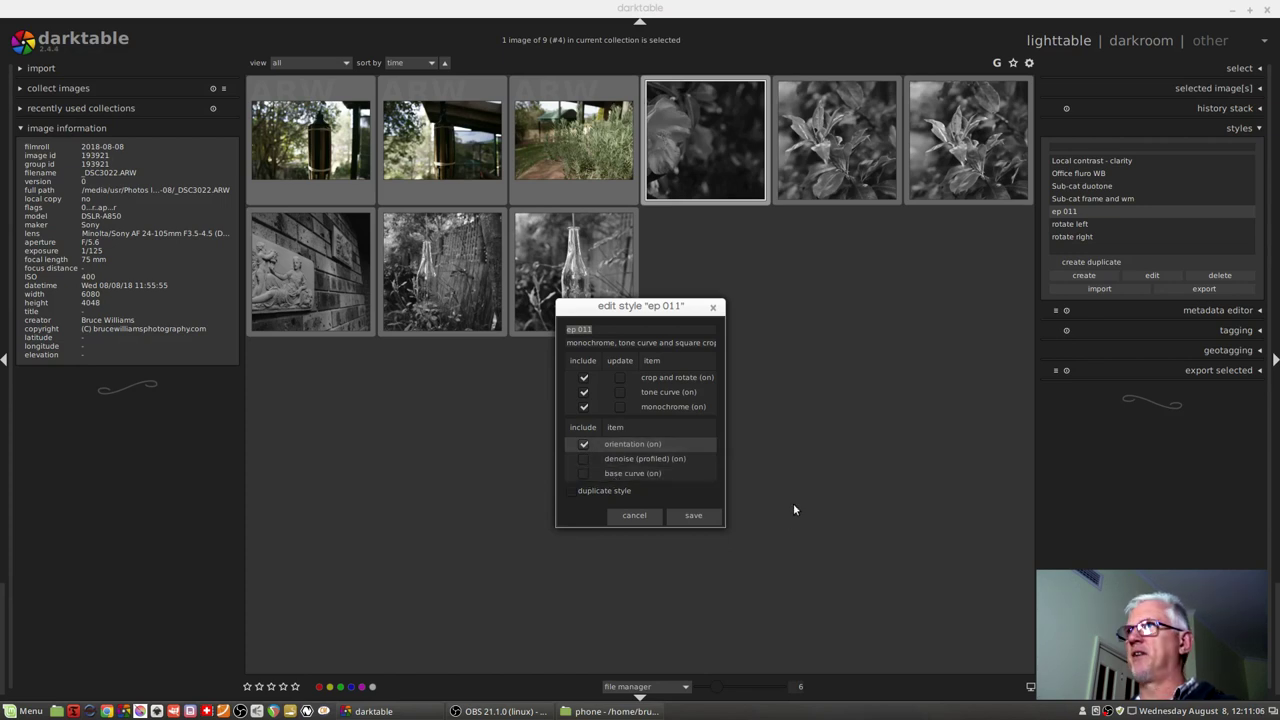
pyautogui.click(694, 517)
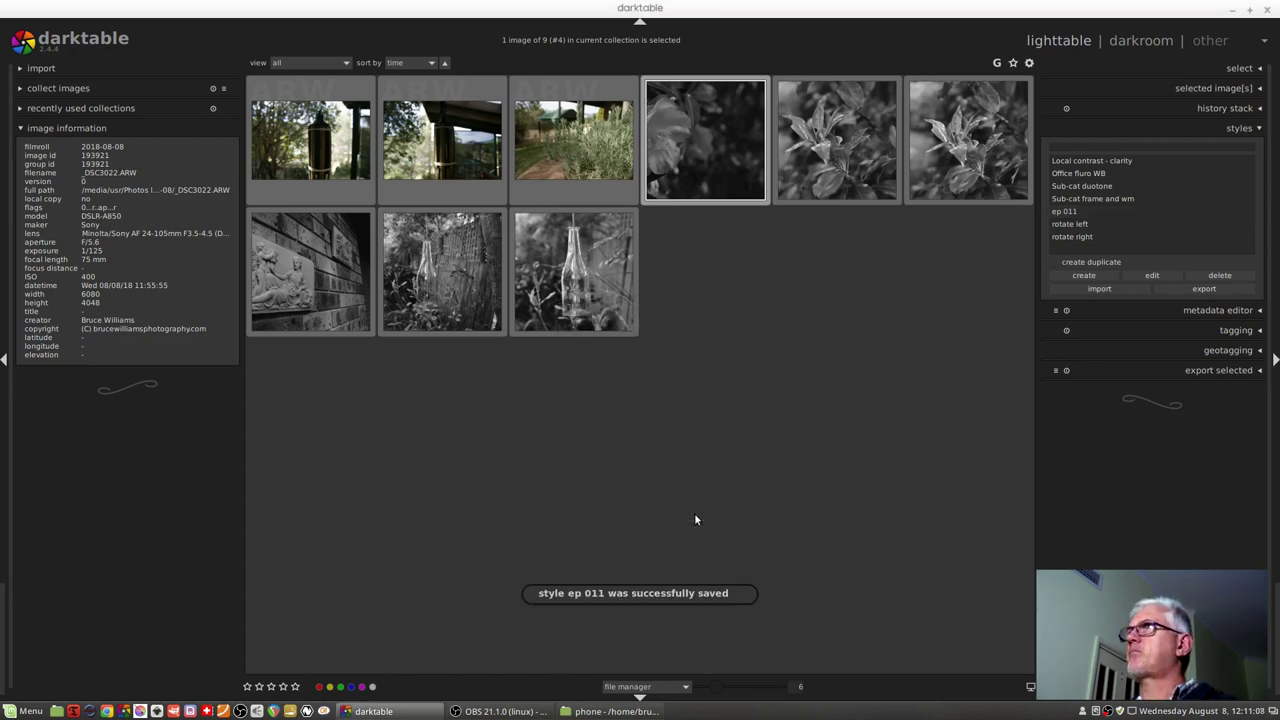
pyautogui.click(1110, 211)
pyautogui.click(1150, 275)
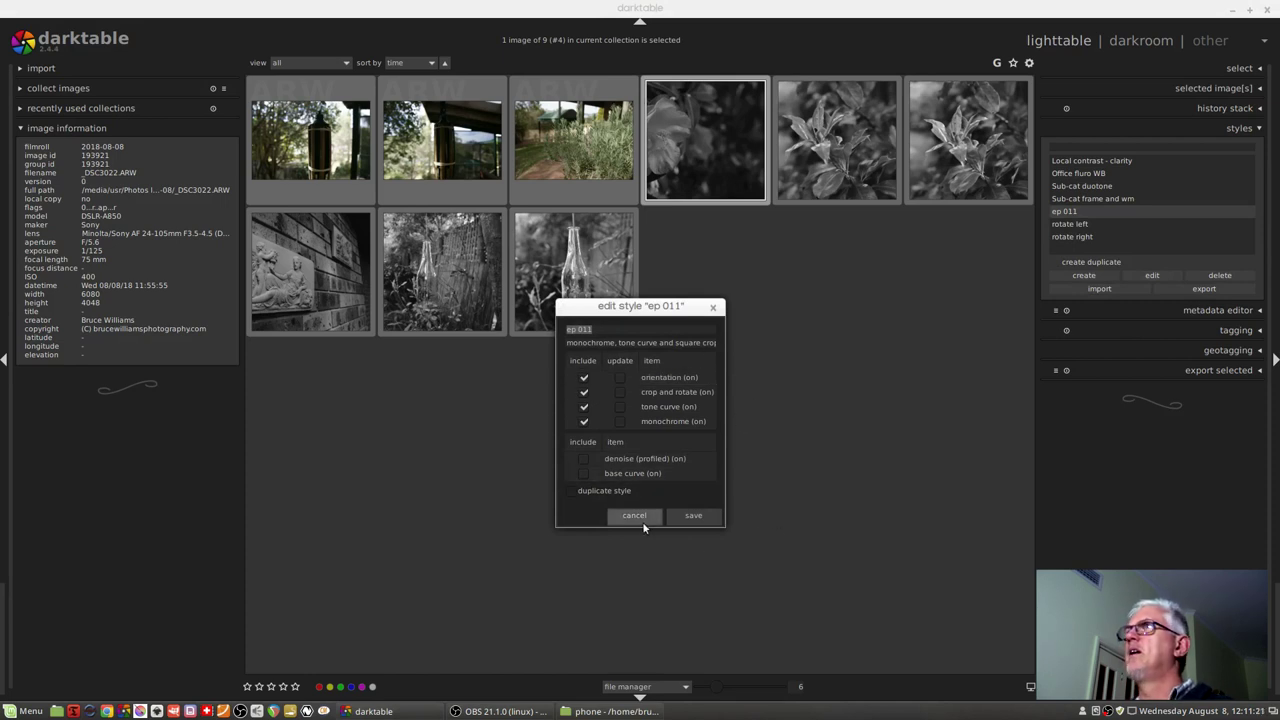
pyautogui.click(693, 515)
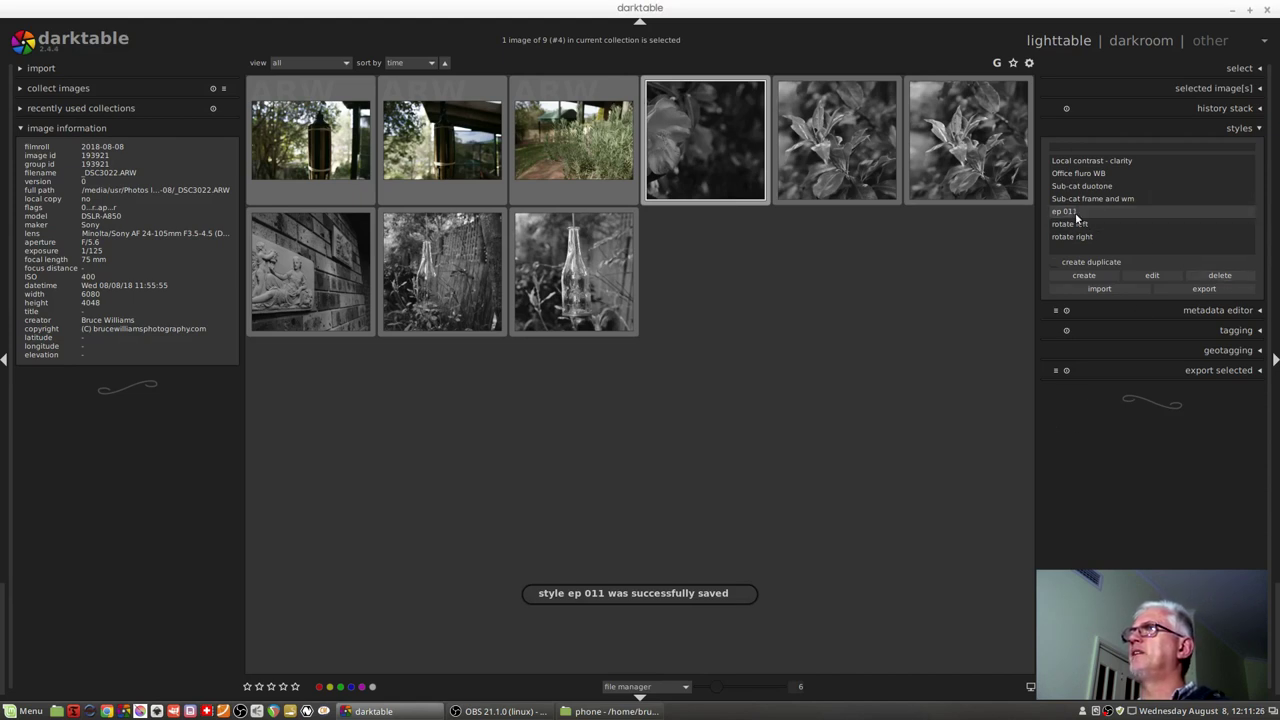
# Step: Delete the selected ep 011 style from the styles list
pyautogui.click(1220, 275)
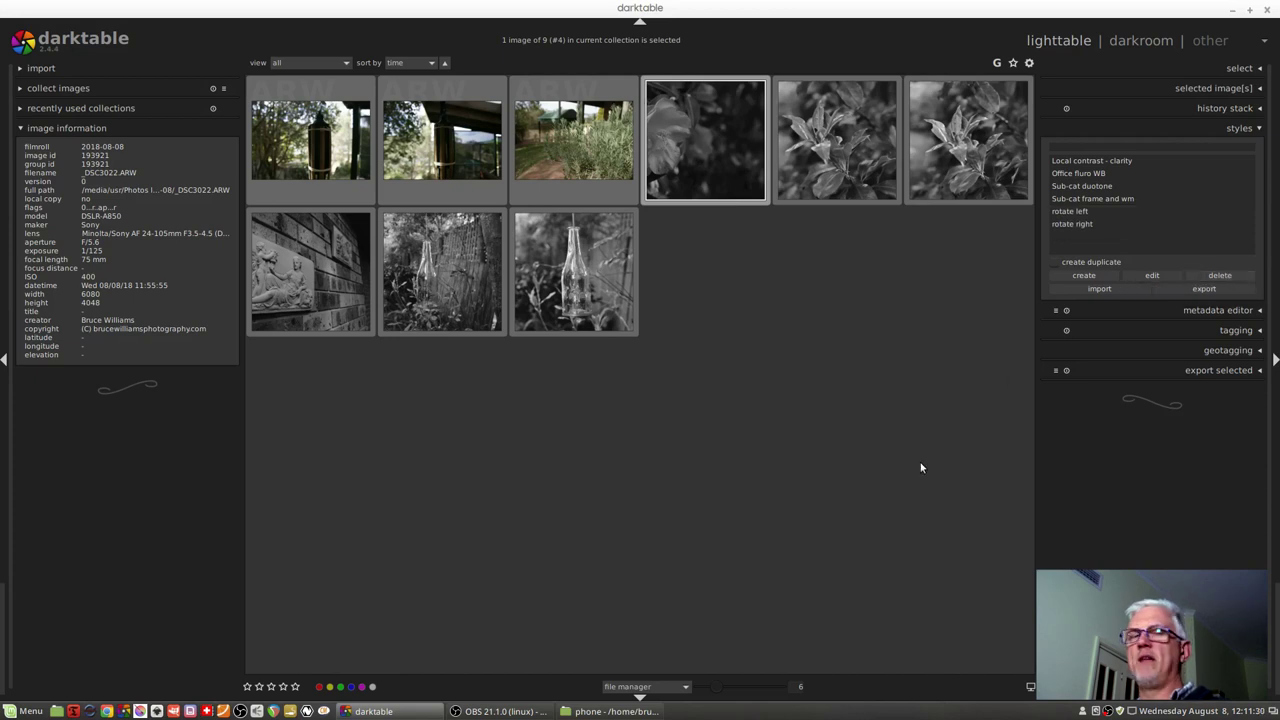